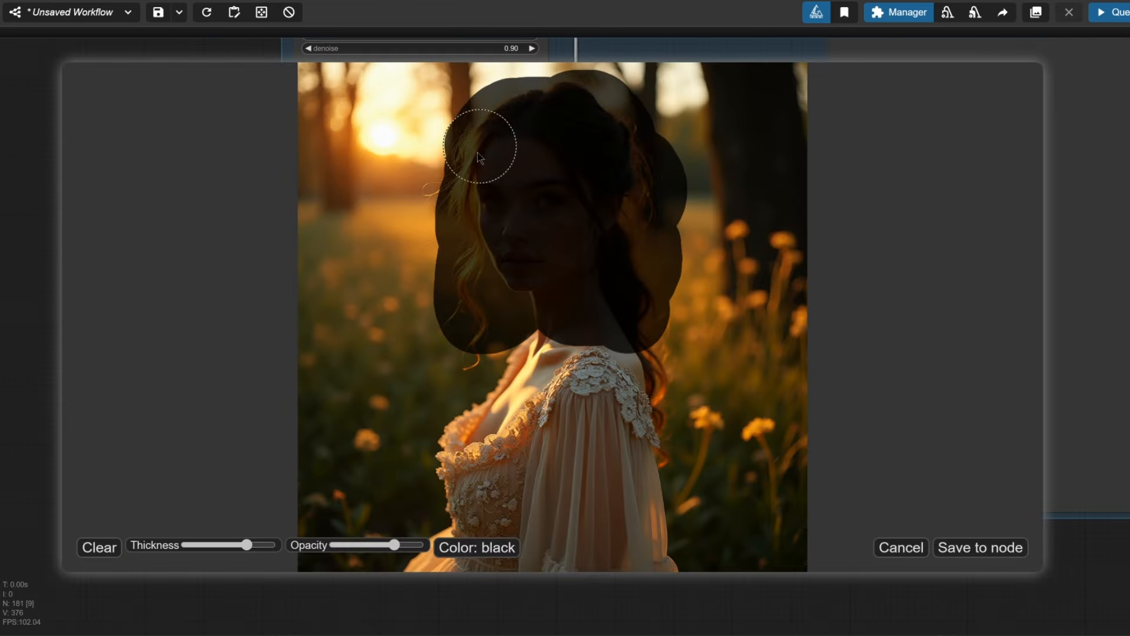
{"action": "left_click_drag", "start_coordinate": [478, 153], "coordinate": [457, 201]}
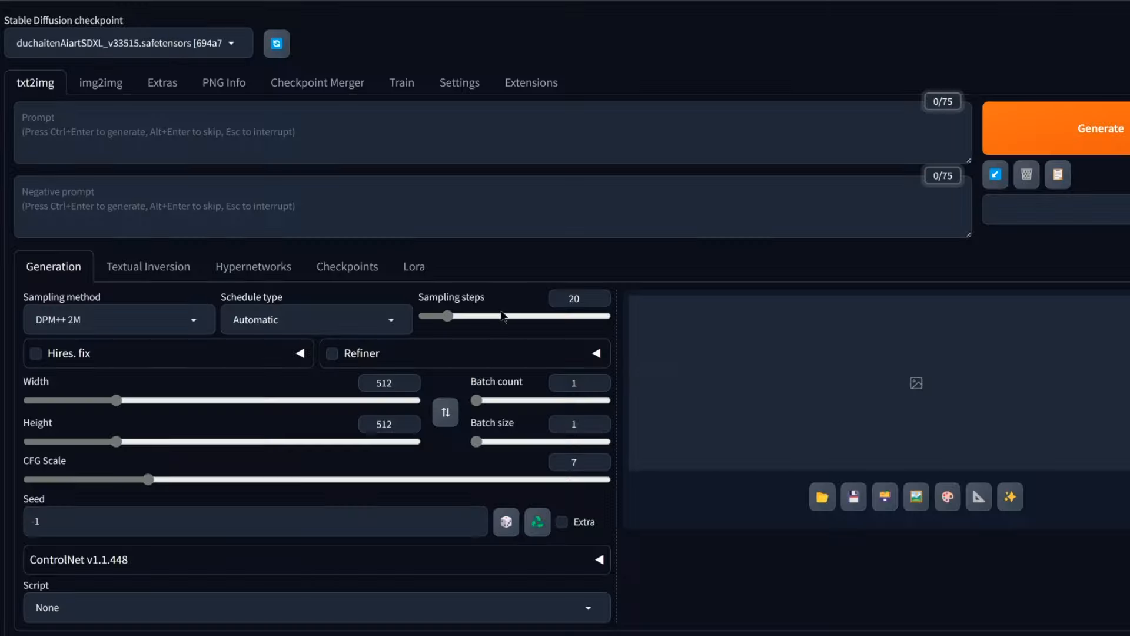
{"action": "left_click", "coordinate": [100, 82]}
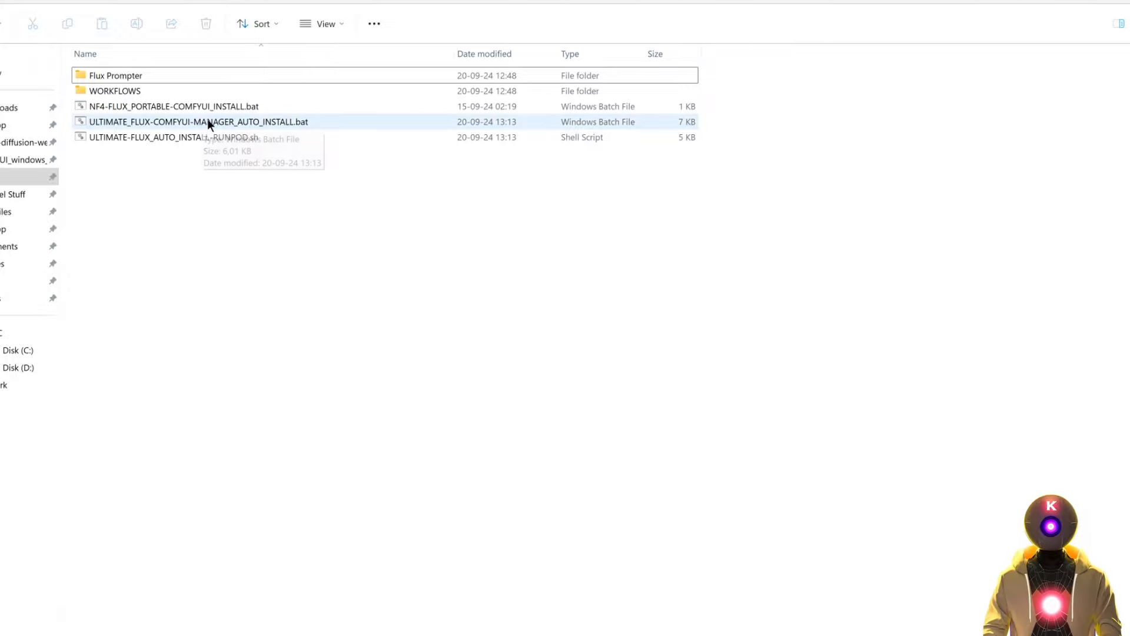
Run ULTIMATE_FLUX-COMFYUI-MANAGER_AUTO_INSTALL.bat, choosing model option 3 (FLUX Q8_0) and yes for downloading the FLUX SCHNELL model.
{"action": "double_click", "coordinate": [252, 122]}
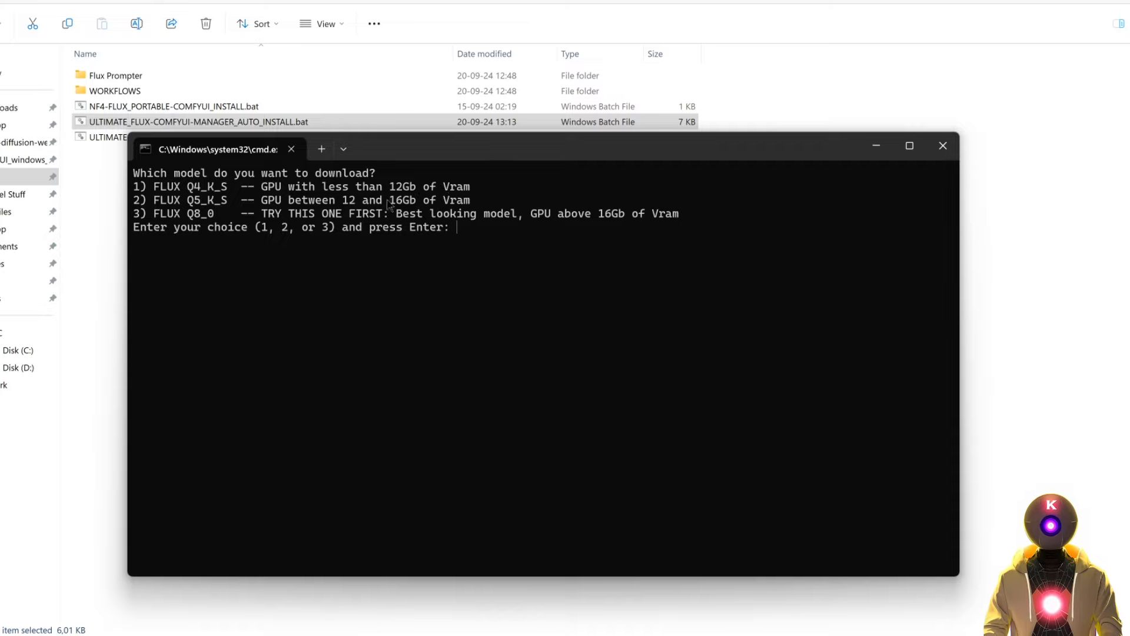
{"action": "type", "text": "3"}
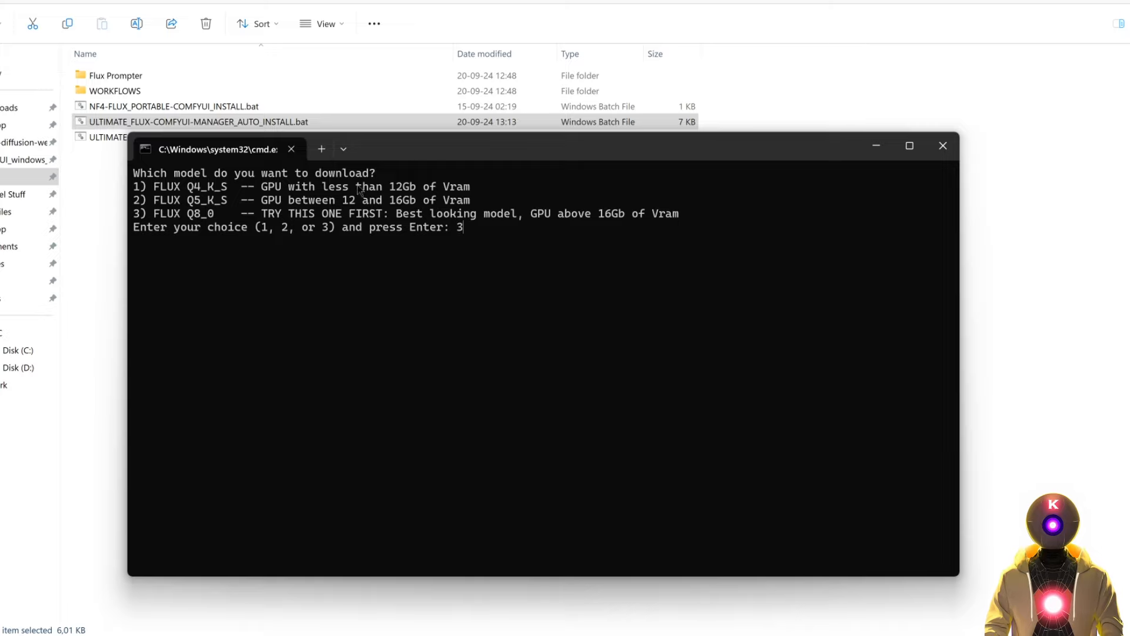
{"action": "key", "text": "Return"}
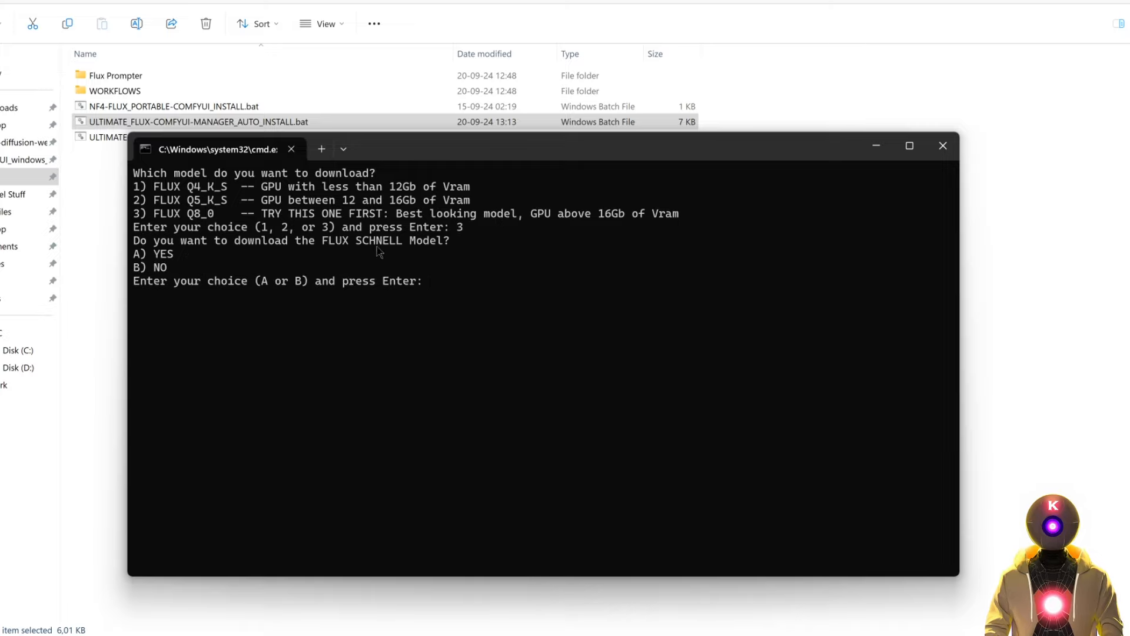
{"action": "type", "text": "a"}
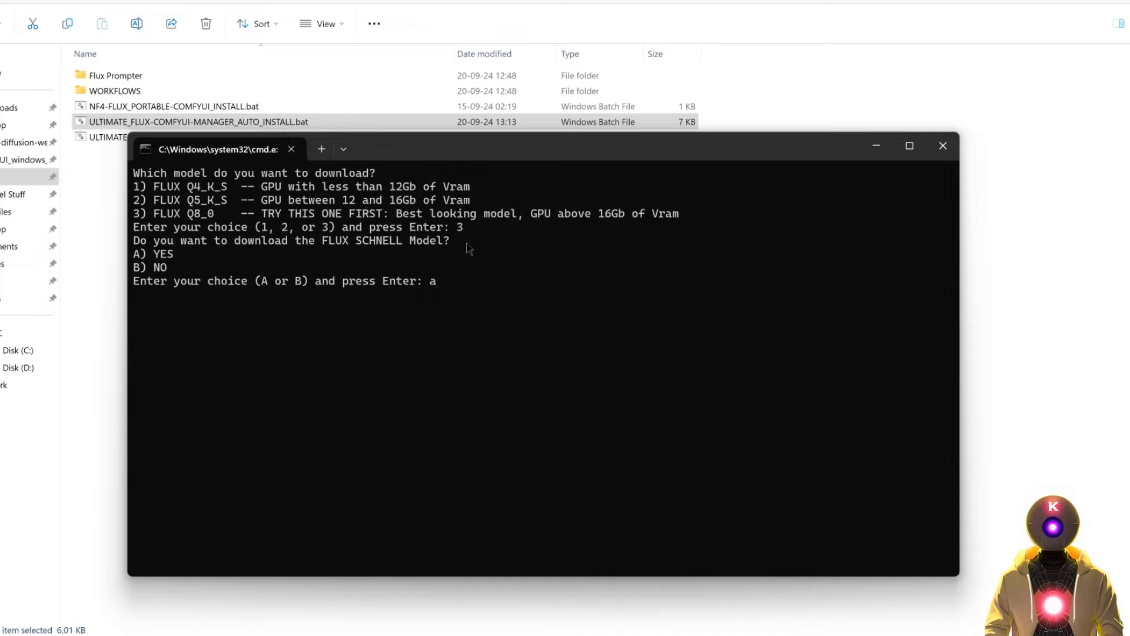
{"action": "key", "text": "Return"}
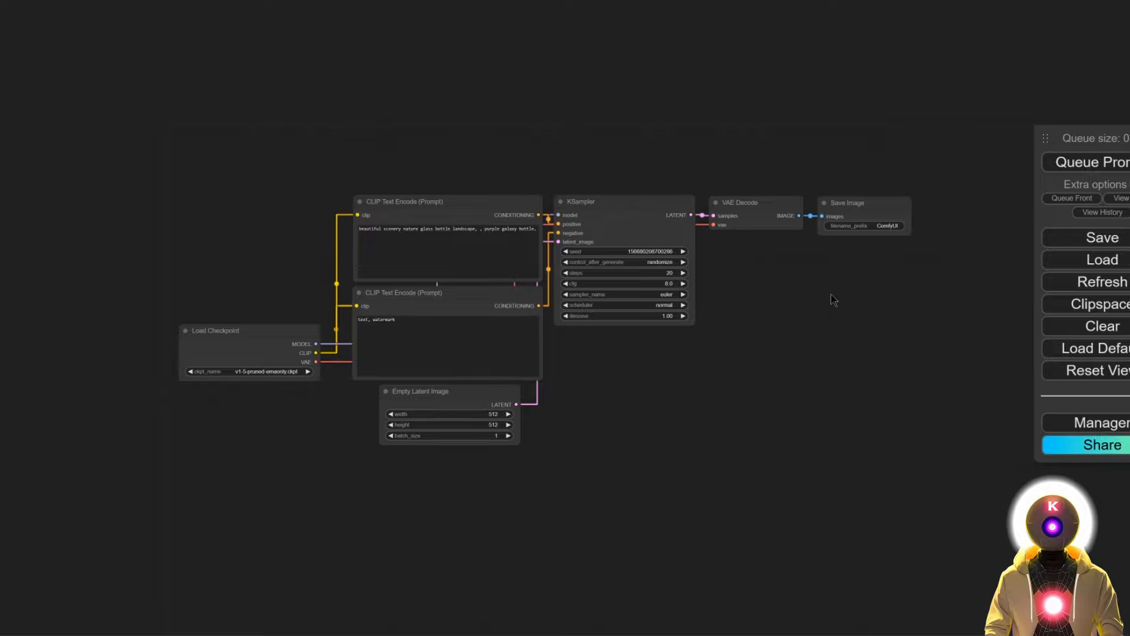
Load the ULTIMATE_FLUX_ALL-IN-ONE.json workflow in ComfyUI and dismiss the missing node types notice.
{"action": "left_click", "coordinate": [1082, 262]}
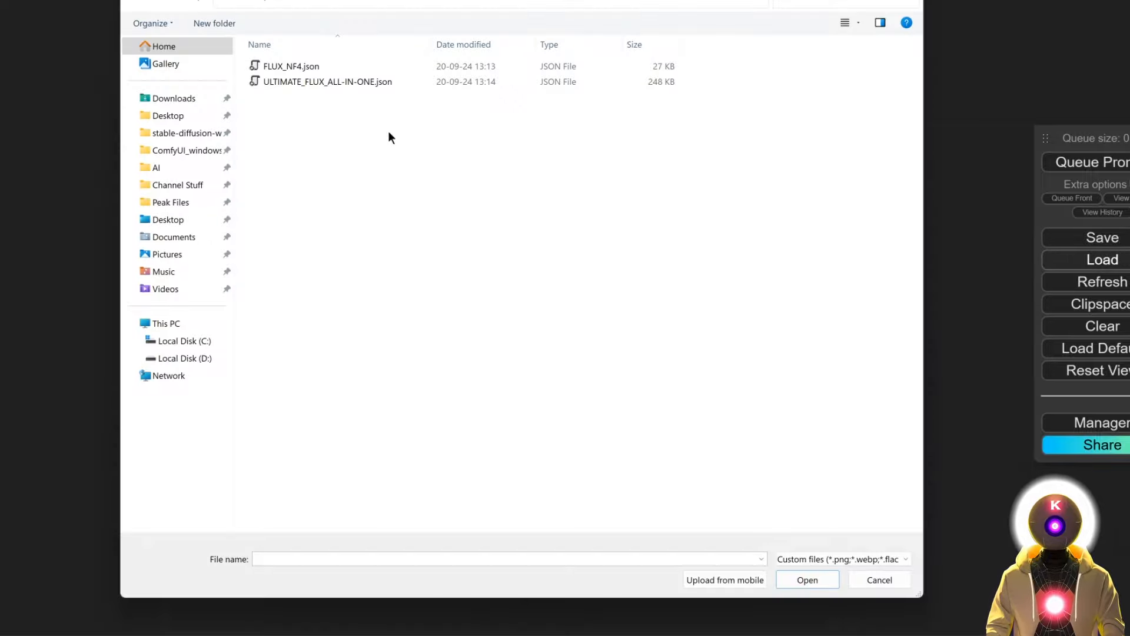
{"action": "left_click", "coordinate": [285, 81]}
{"action": "key", "text": "Return"}
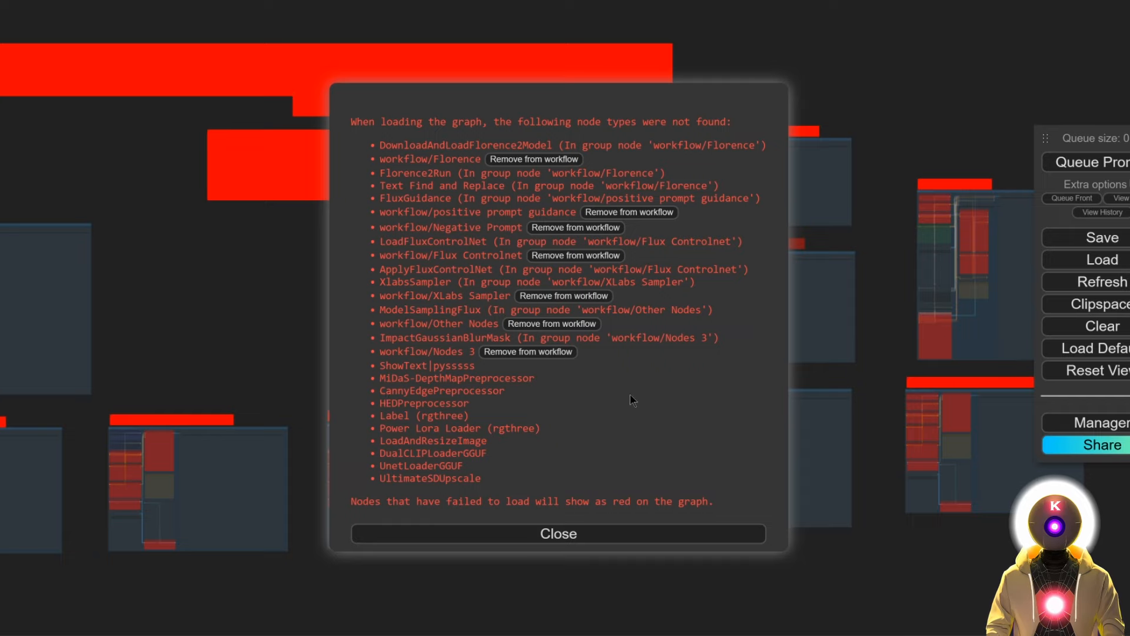
{"action": "left_click", "coordinate": [559, 534]}
Install all of the loaded workflow's missing custom nodes through ComfyUI Manager.
{"action": "left_click", "coordinate": [1081, 424]}
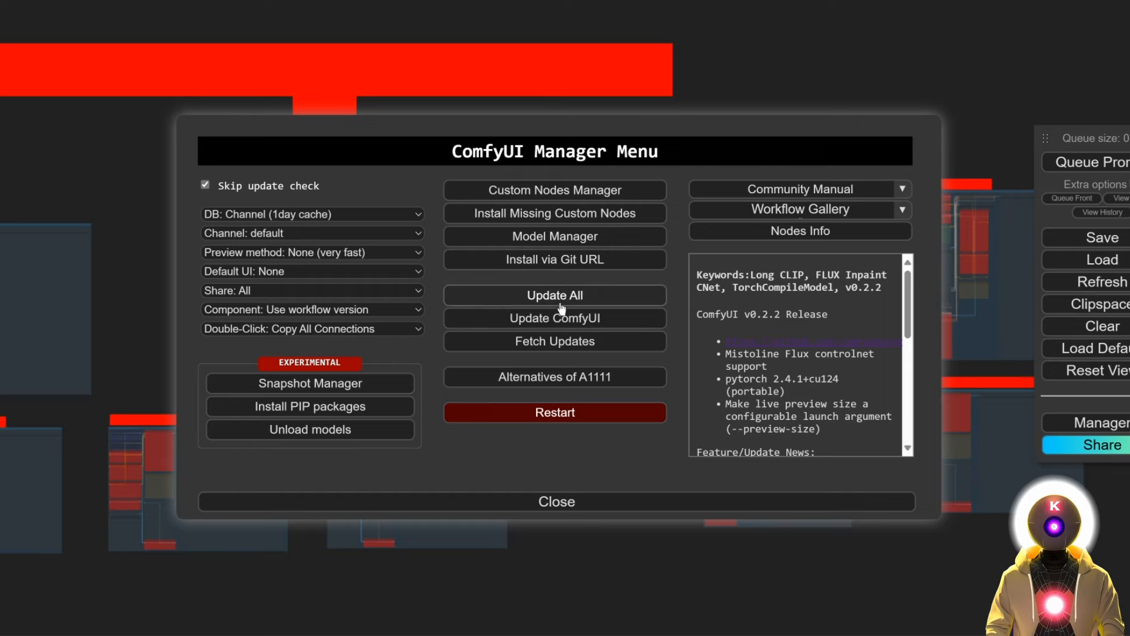
{"action": "left_click", "coordinate": [551, 218]}
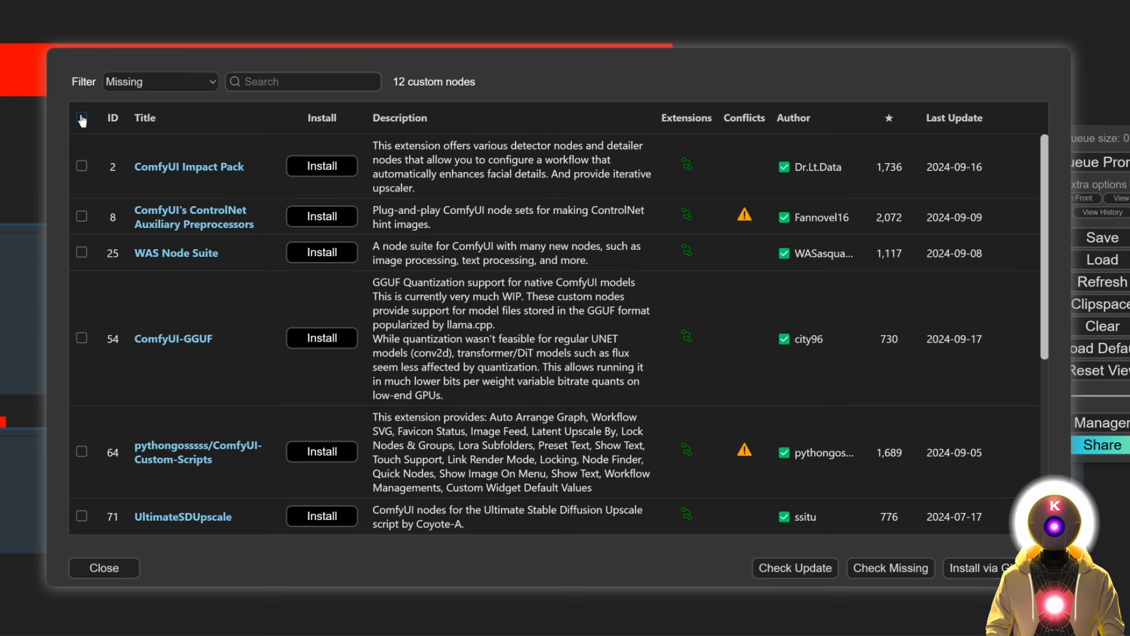
{"action": "left_click", "coordinate": [82, 118]}
{"action": "scroll", "coordinate": [235, 183], "scroll_direction": "down", "scroll_amount": 5}
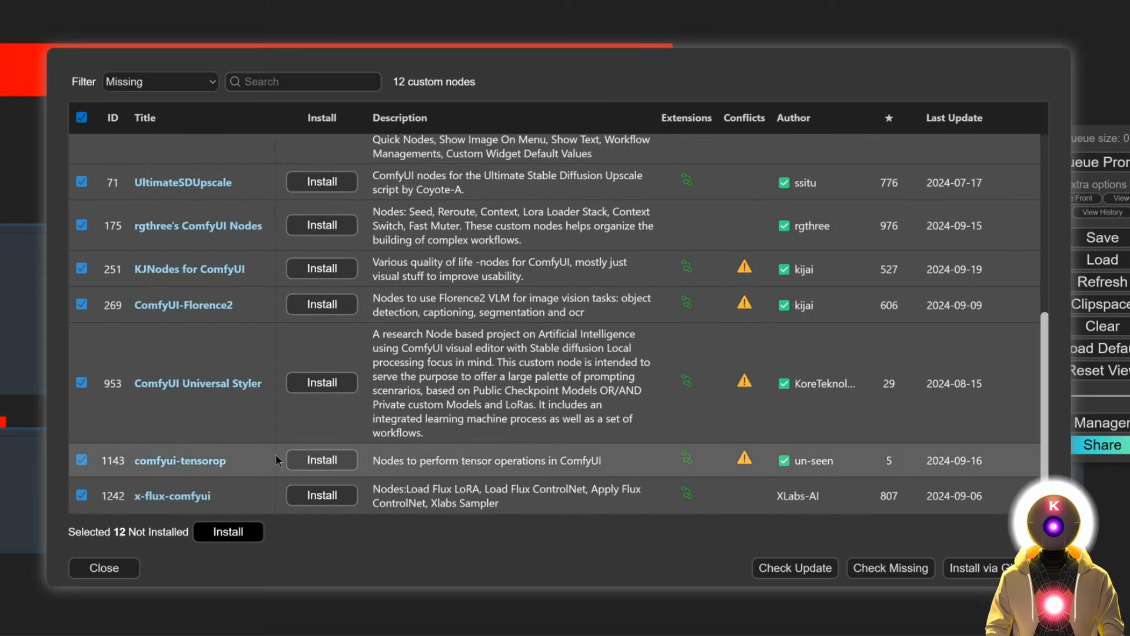
{"action": "left_click", "coordinate": [234, 532]}
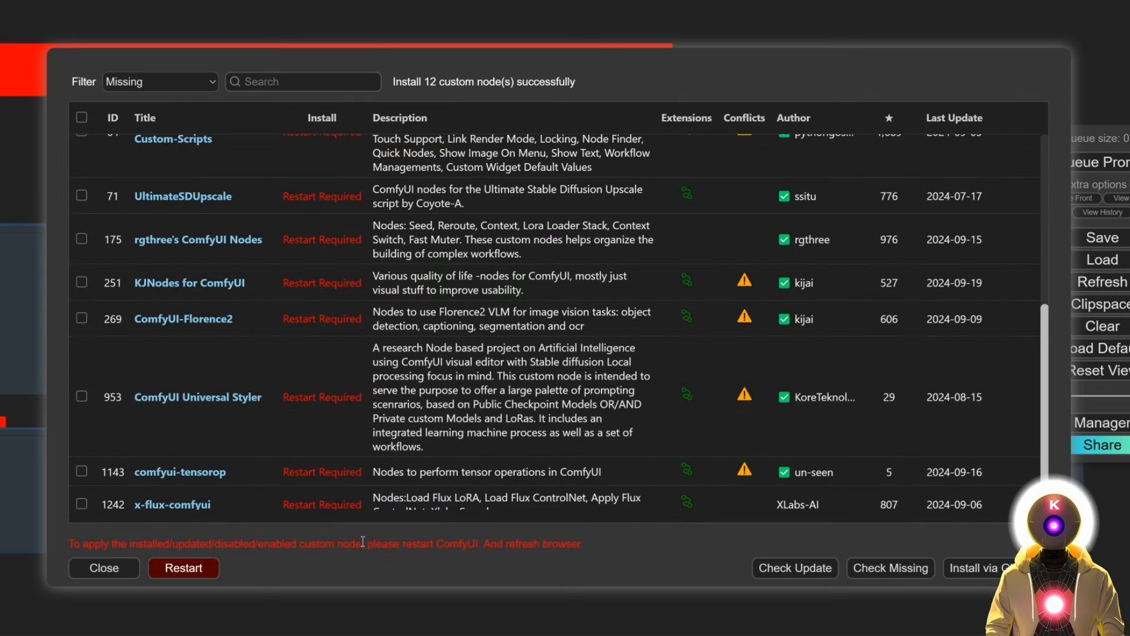
Restart the ComfyUI server to apply the installed custom nodes, and switch to the other open window.
{"action": "left_click", "coordinate": [199, 567]}
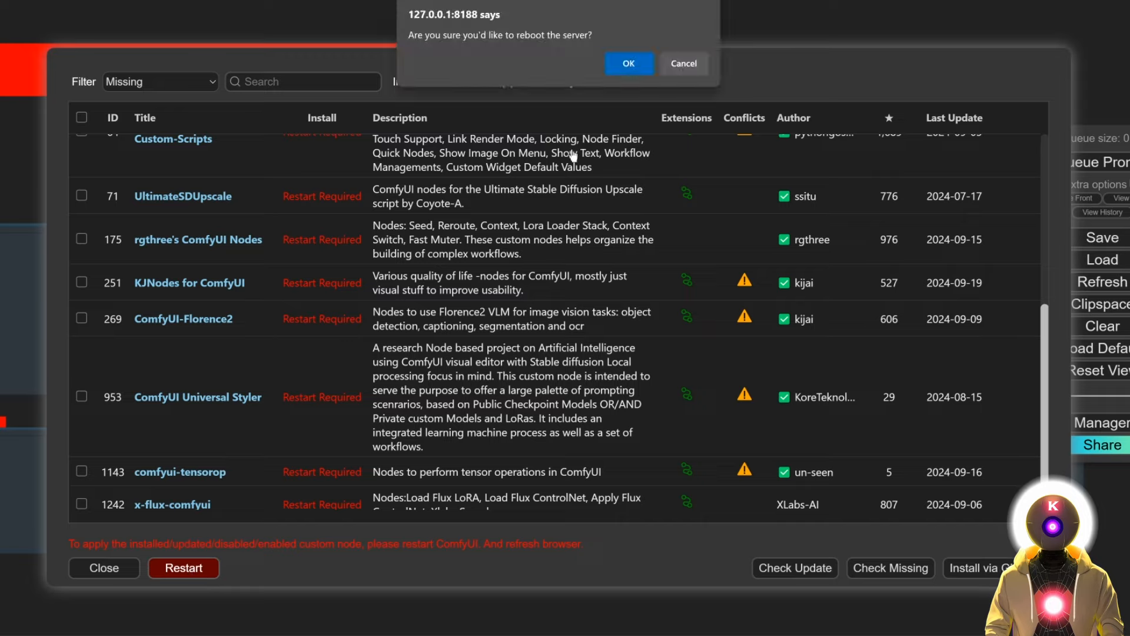
{"action": "left_click", "coordinate": [618, 65]}
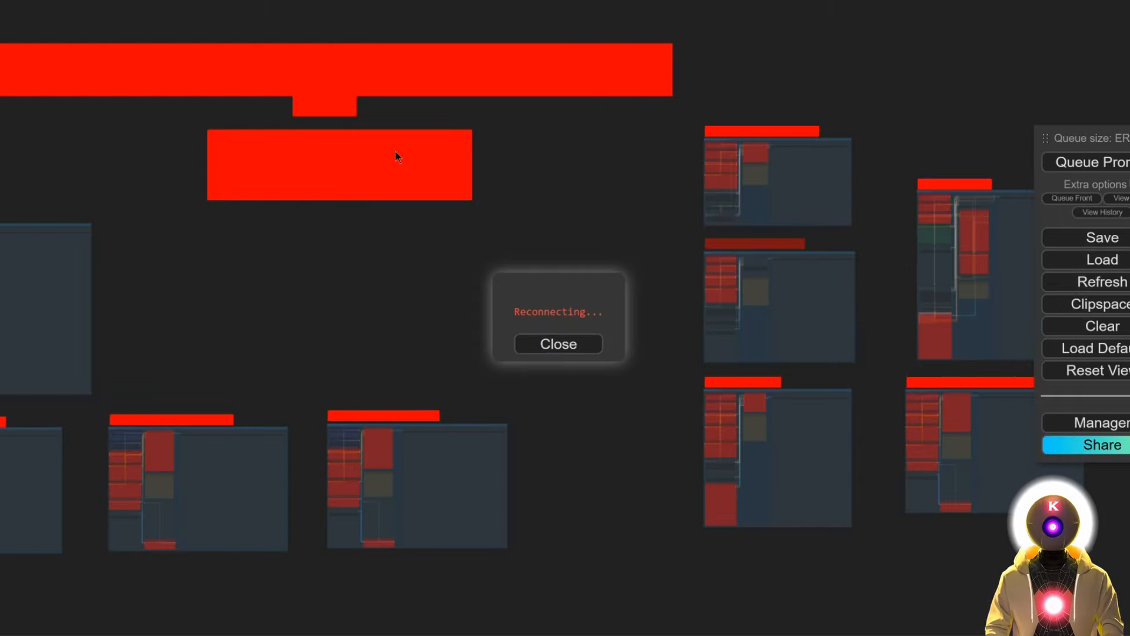
{"action": "key", "text": "alt+Tab"}
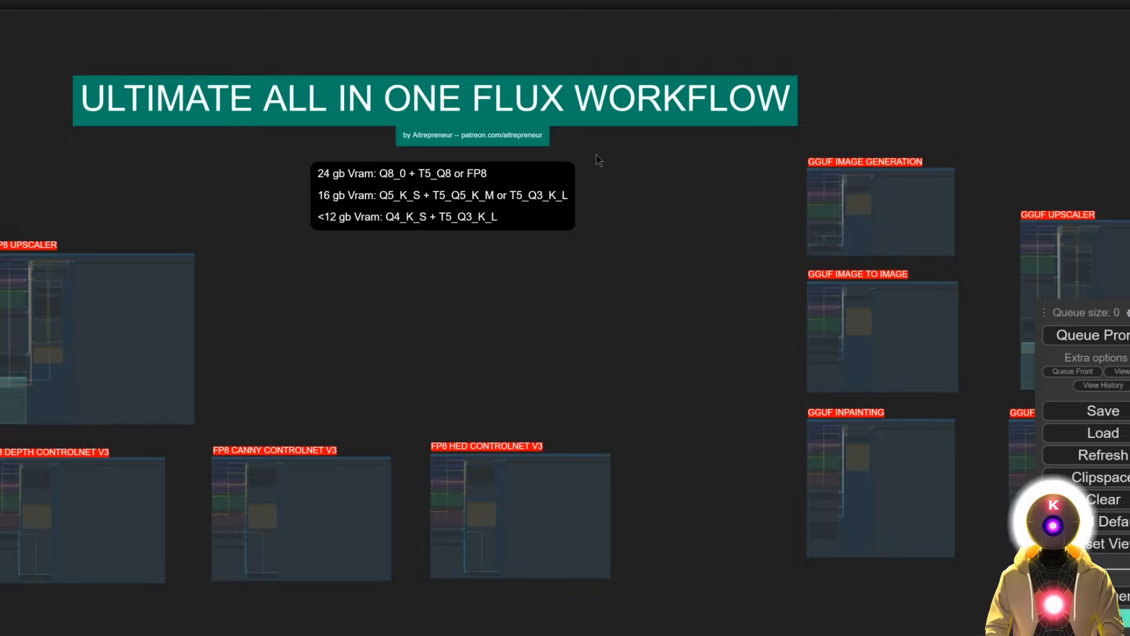
In the ComfyUI settings, set the new menu and workflow management option to Top.
{"action": "left_click_drag", "start_coordinate": [883, 106], "coordinate": [706, 104]}
{"action": "left_click_drag", "start_coordinate": [298, 273], "coordinate": [381, 277]}
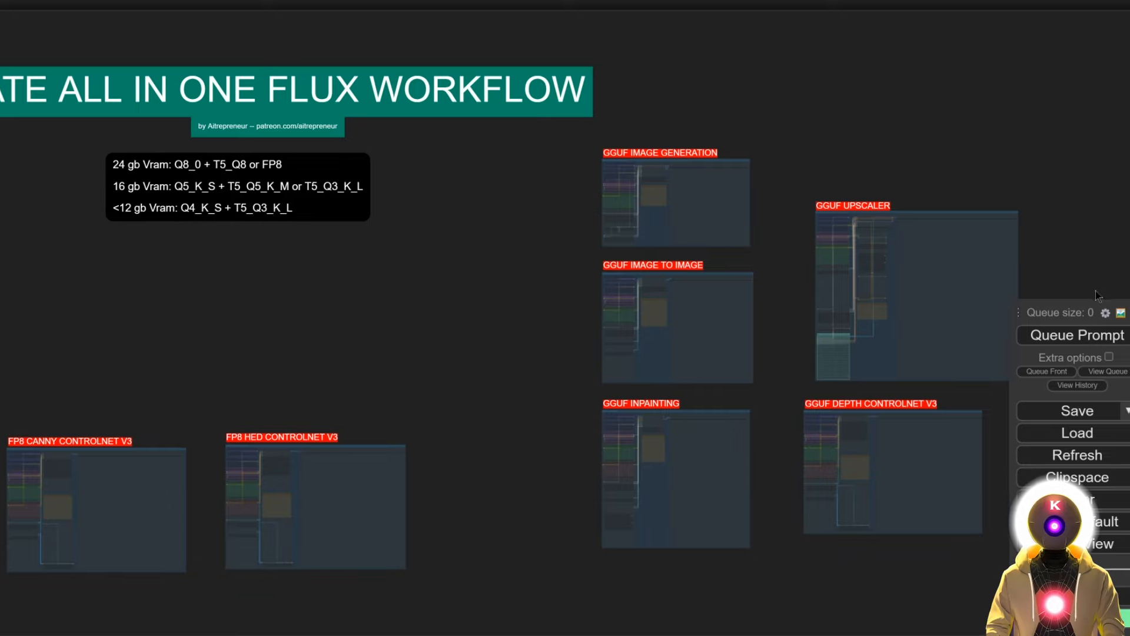
{"action": "left_click", "coordinate": [1105, 314]}
{"action": "scroll", "coordinate": [599, 280], "scroll_direction": "down", "scroll_amount": 10}
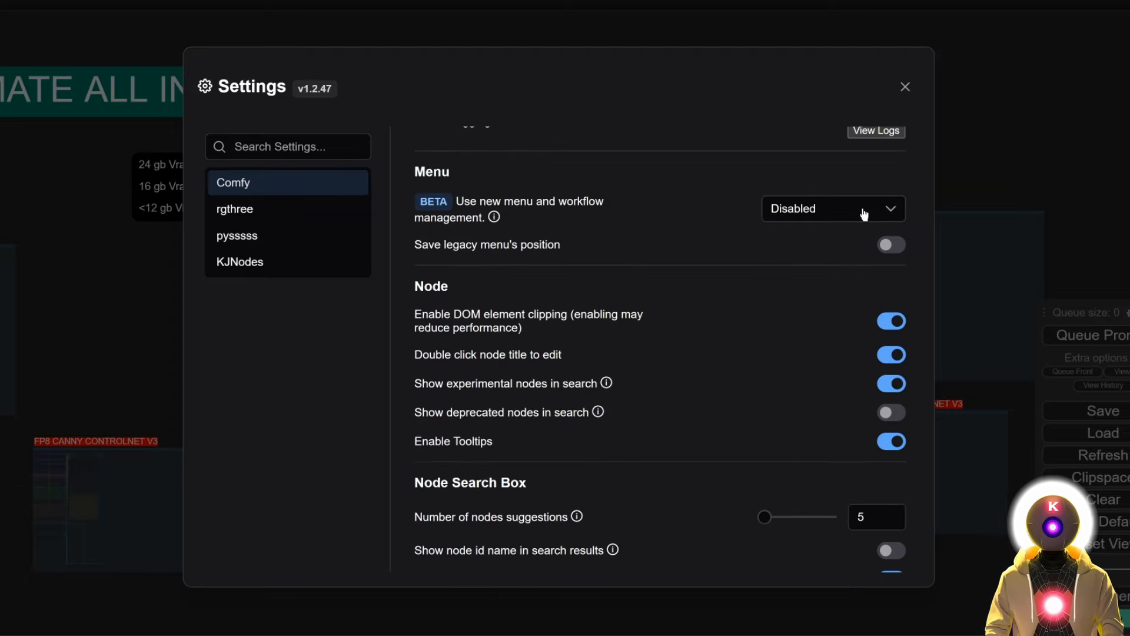
{"action": "left_click", "coordinate": [864, 214]}
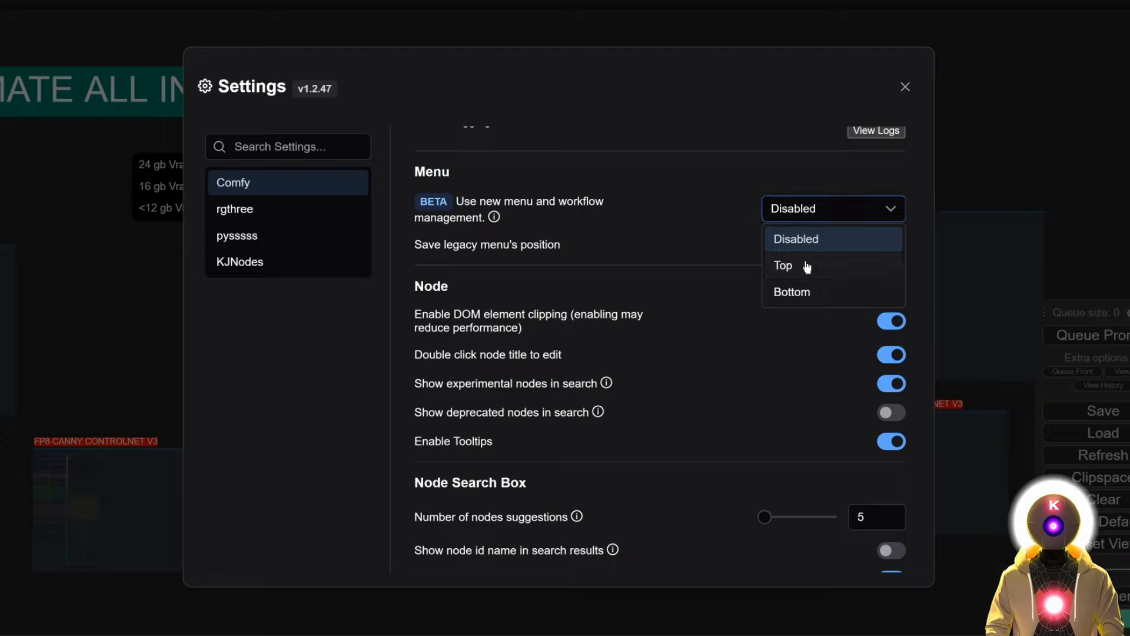
{"action": "left_click", "coordinate": [786, 263]}
Choose Straight as the graph's Link Render Mode and close the settings.
{"action": "scroll", "coordinate": [773, 262], "scroll_direction": "up", "scroll_amount": 5}
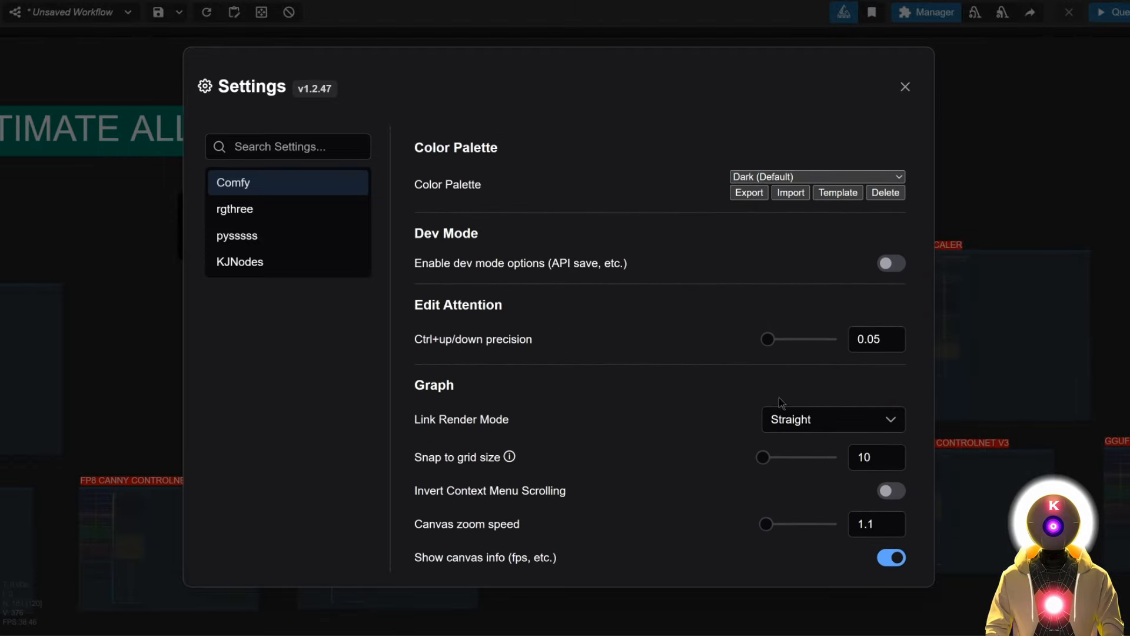
{"action": "left_click", "coordinate": [843, 422]}
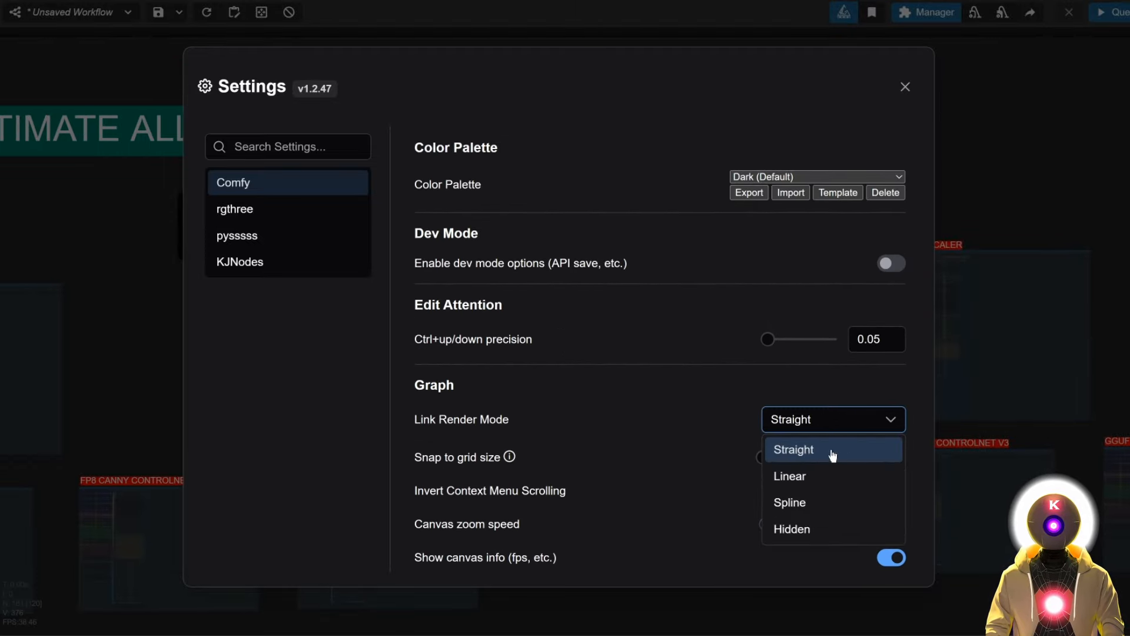
{"action": "left_click", "coordinate": [815, 454]}
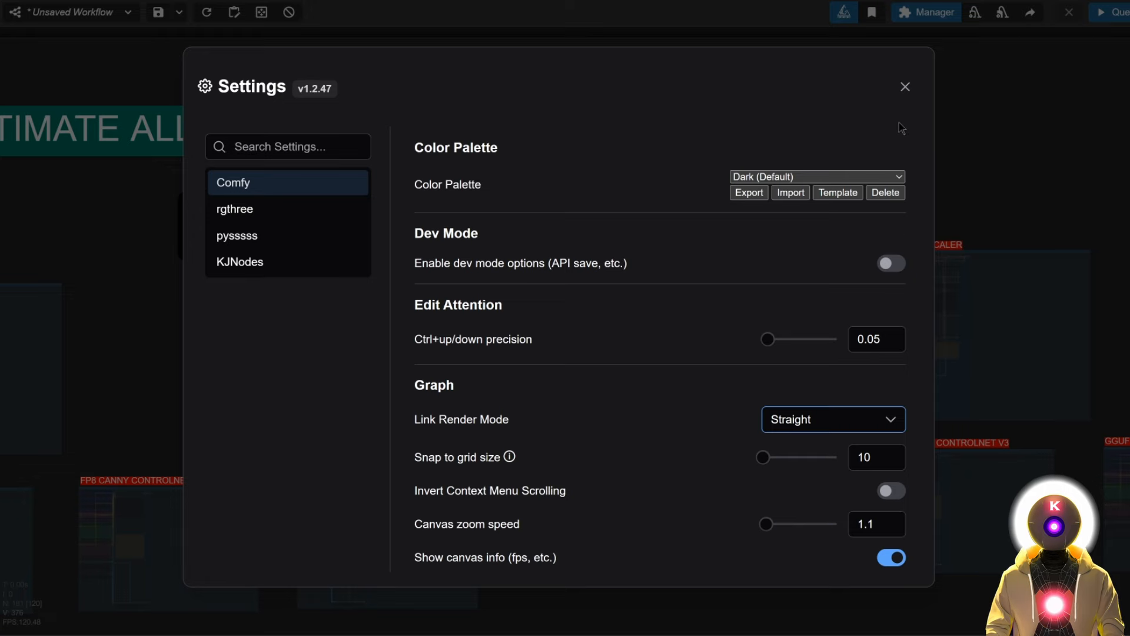
{"action": "left_click", "coordinate": [906, 86]}
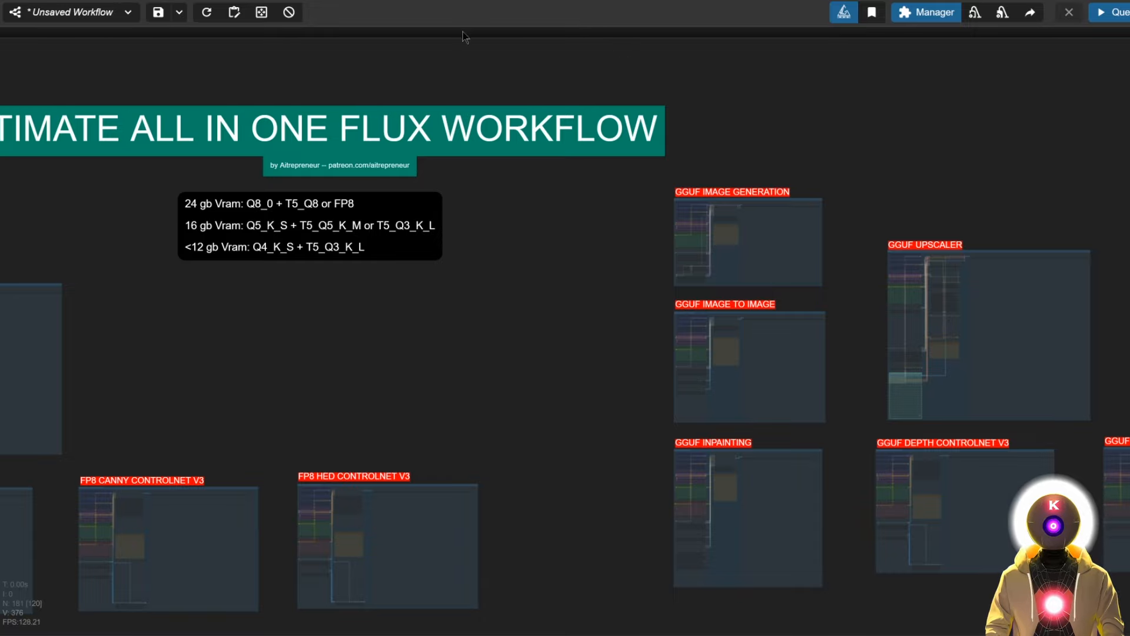
{"action": "left_click", "coordinate": [75, 12]}
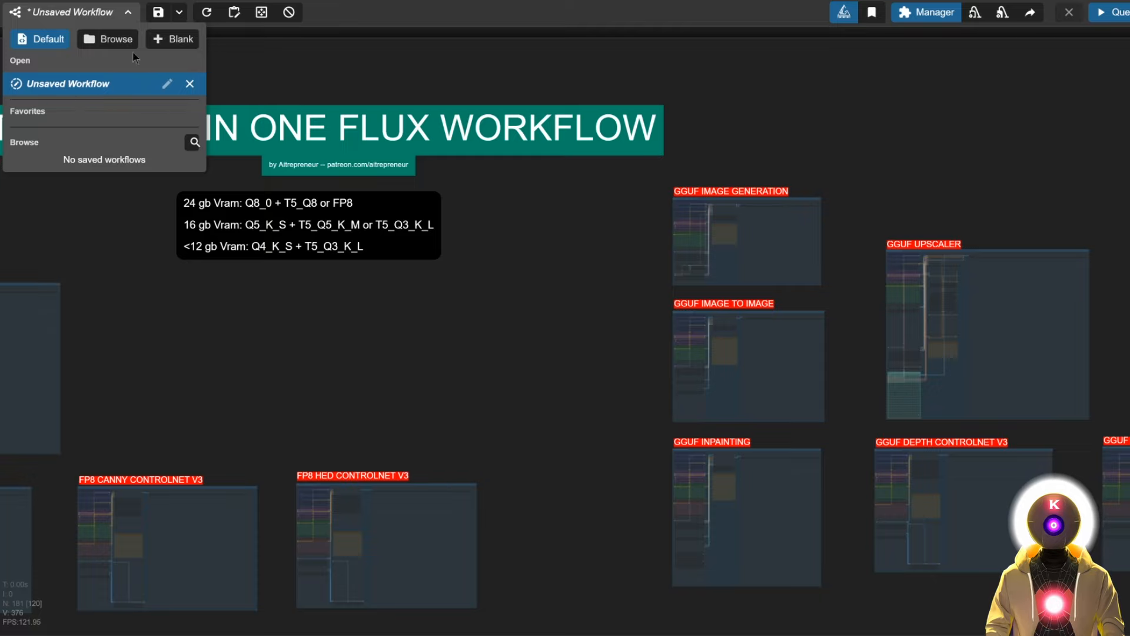
{"action": "left_click", "coordinate": [179, 12]}
{"action": "left_click", "coordinate": [178, 14]}
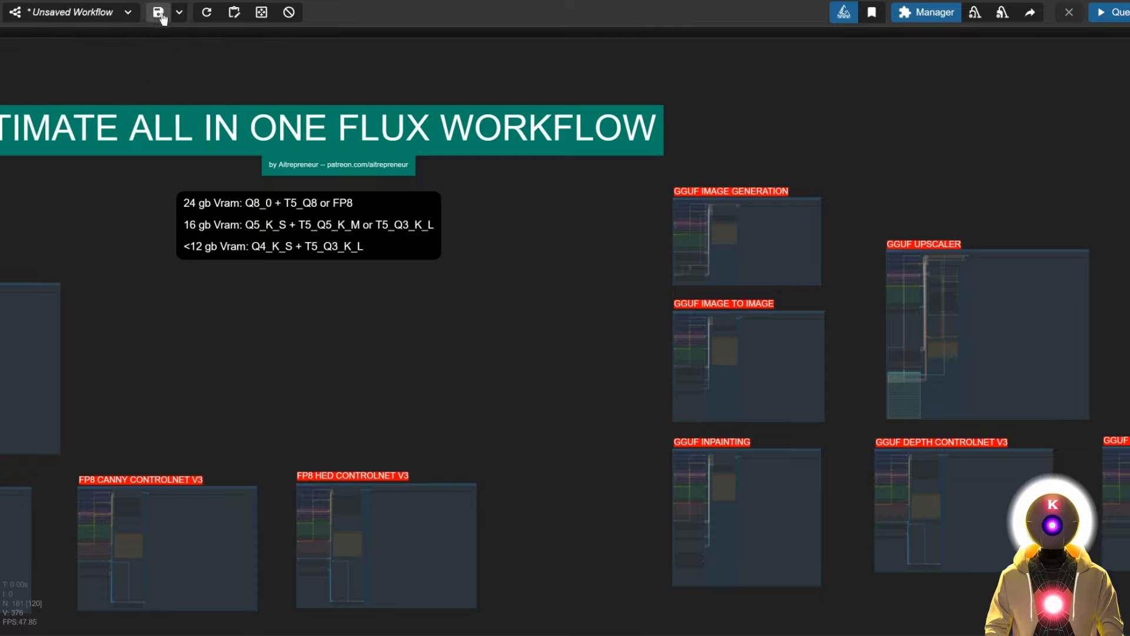
{"action": "left_click", "coordinate": [175, 18]}
{"action": "left_click", "coordinate": [173, 19]}
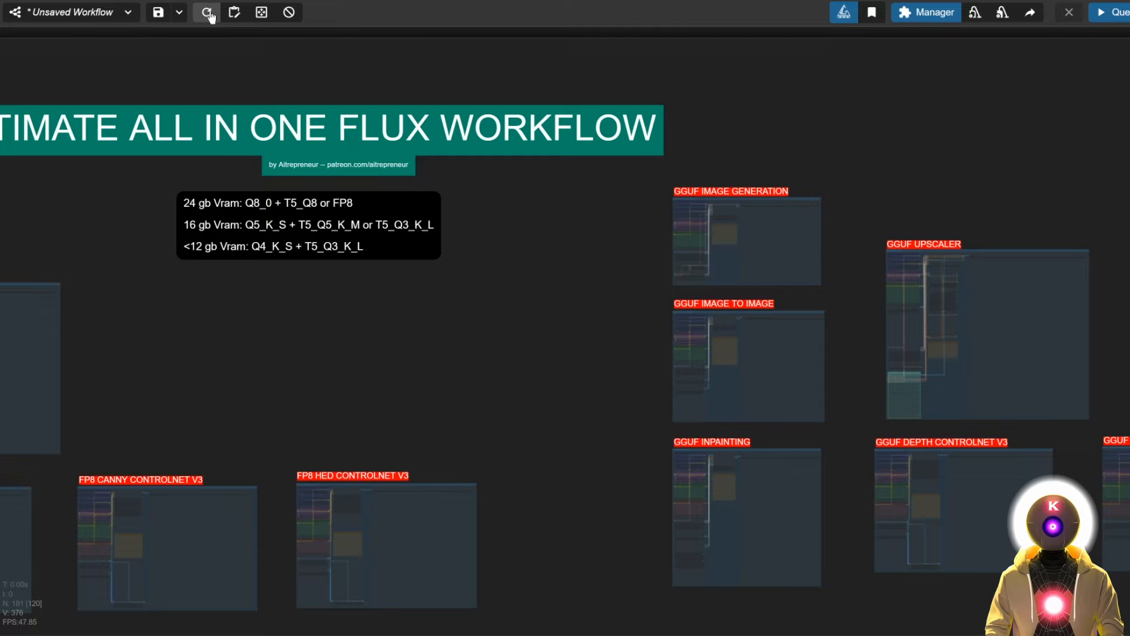
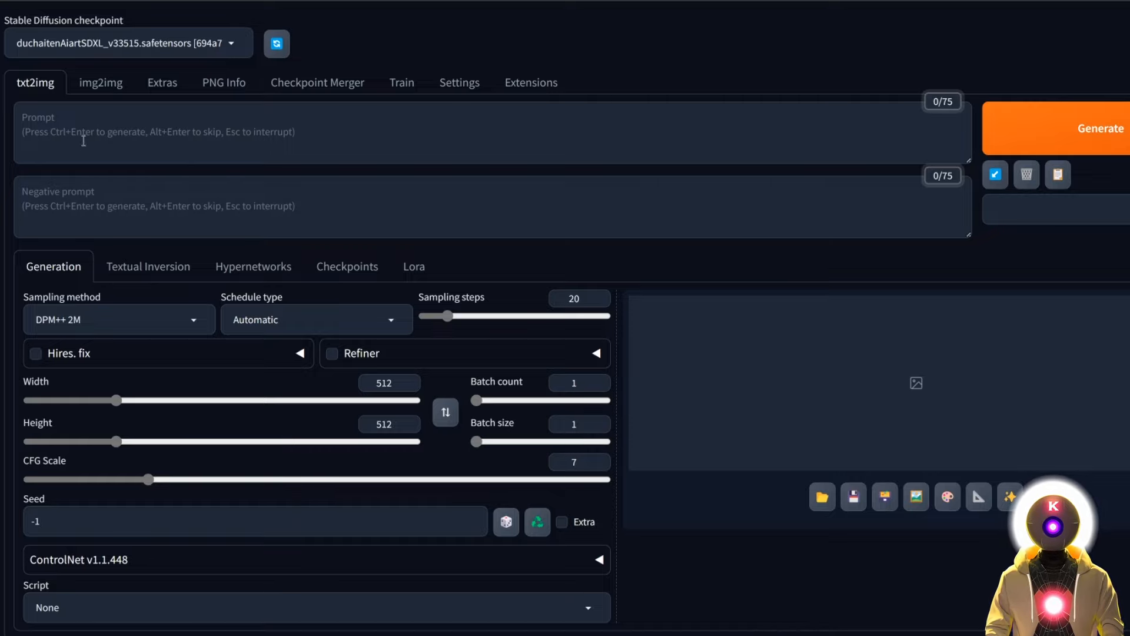
Switch to the Stable Diffusion web UI and examine the inpainting options available under img2img.
{"action": "left_click", "coordinate": [101, 82]}
{"action": "scroll", "coordinate": [633, 211], "scroll_direction": "down", "scroll_amount": 3}
{"action": "left_click", "coordinate": [180, 153]}
{"action": "scroll", "coordinate": [580, 303], "scroll_direction": "down", "scroll_amount": 3}
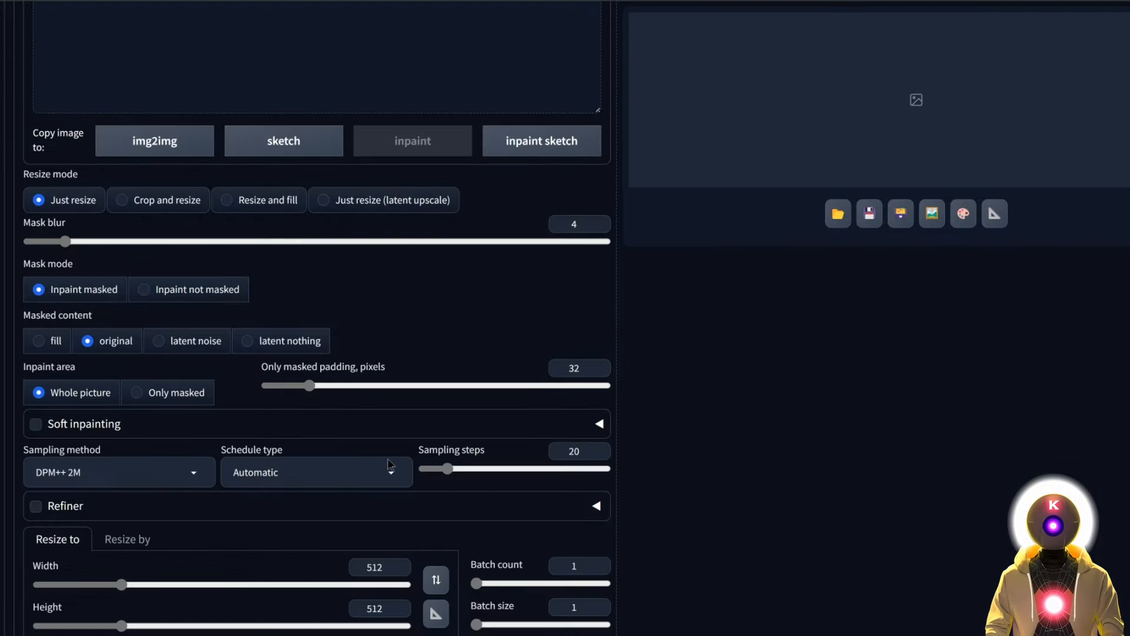
{"action": "scroll", "coordinate": [714, 182], "scroll_direction": "down", "scroll_amount": 5}
{"action": "scroll", "coordinate": [586, 233], "scroll_direction": "up", "scroll_amount": 10}
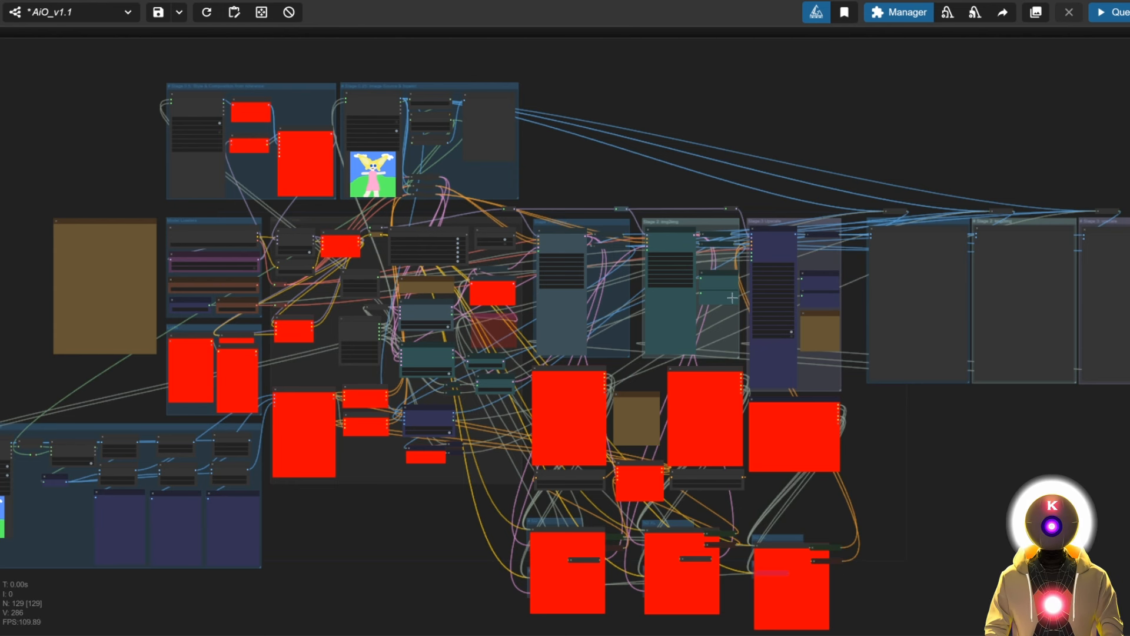
{"action": "scroll", "coordinate": [643, 234], "scroll_direction": "up", "scroll_amount": 10}
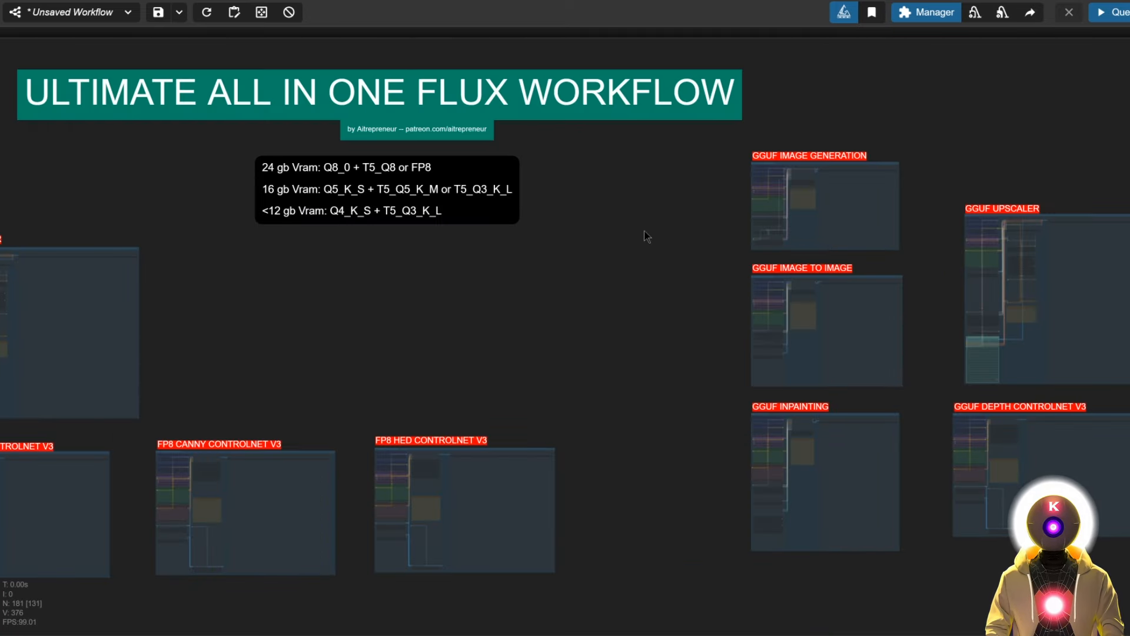
{"action": "left_click_drag", "start_coordinate": [647, 235], "coordinate": [414, 229]}
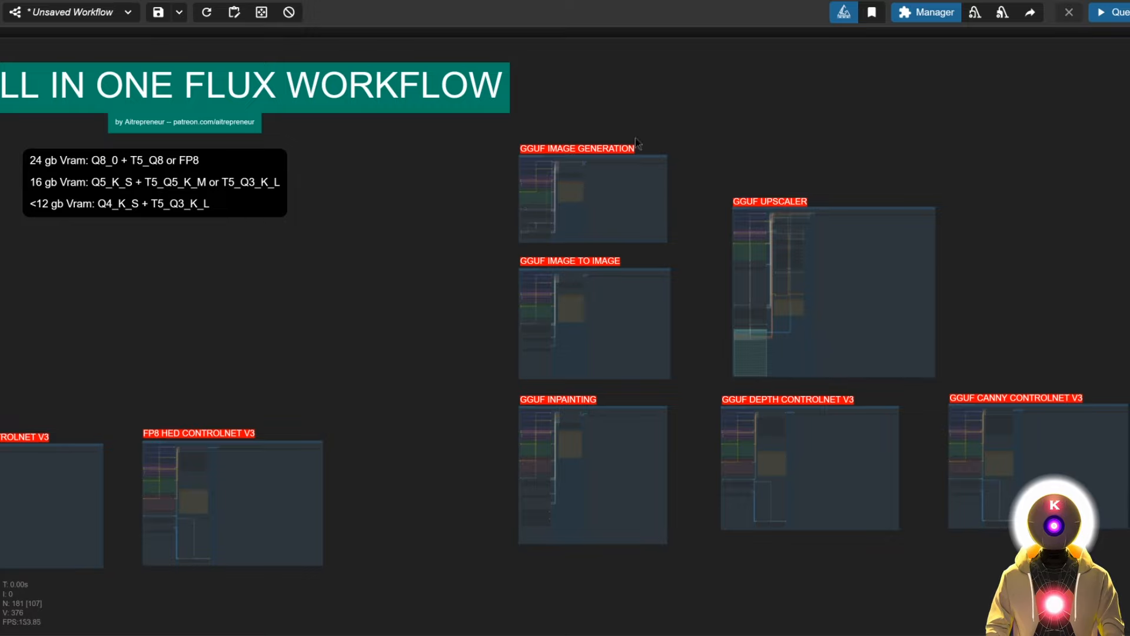
{"action": "scroll", "coordinate": [540, 140], "scroll_direction": "up", "scroll_amount": 1}
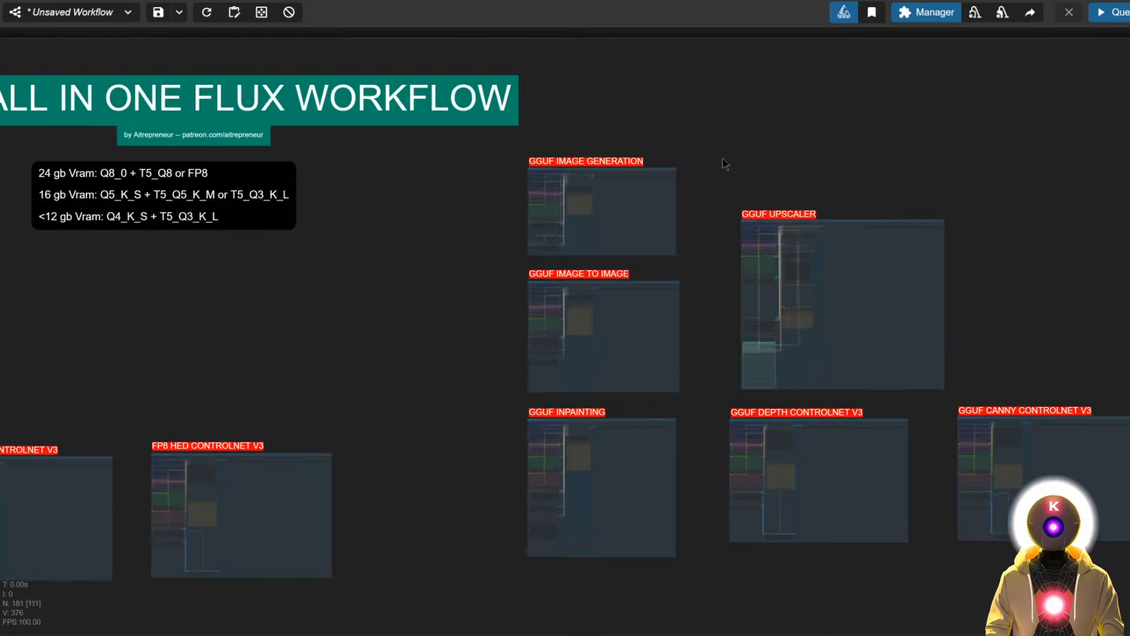
{"action": "scroll", "coordinate": [721, 154], "scroll_direction": "up", "scroll_amount": 3}
{"action": "scroll", "coordinate": [638, 166], "scroll_direction": "down", "scroll_amount": 2}
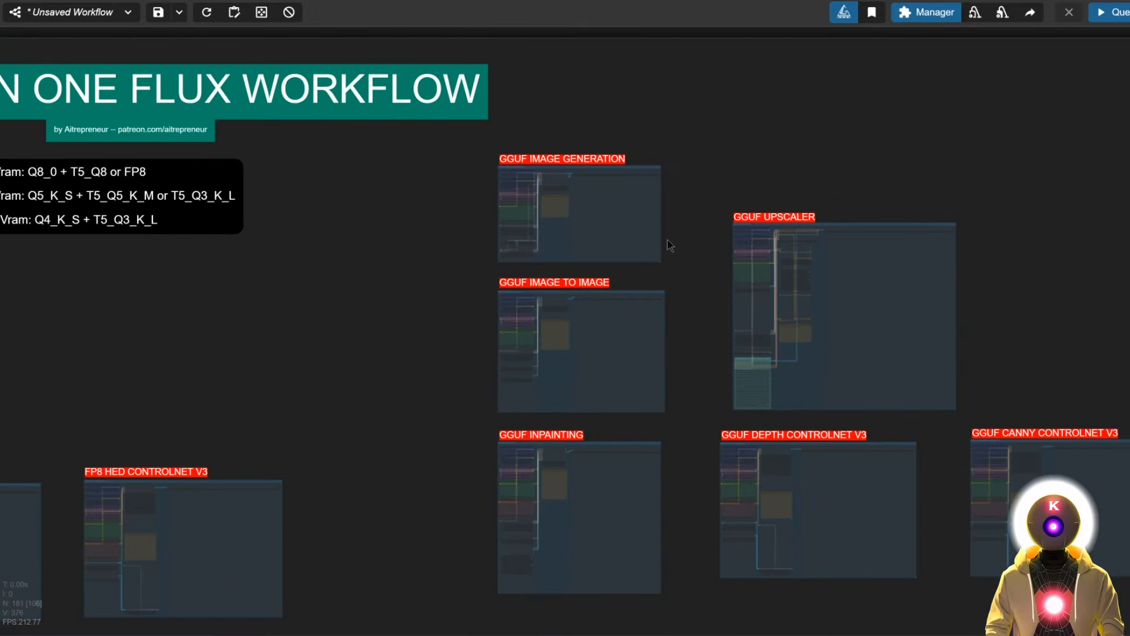
Activate the GGUF IMAGE GENERATION group by setting its group nodes to Always.
{"action": "scroll", "coordinate": [613, 220], "scroll_direction": "up", "scroll_amount": 5}
{"action": "scroll", "coordinate": [516, 179], "scroll_direction": "up", "scroll_amount": 8}
{"action": "left_click_drag", "start_coordinate": [1037, 157], "coordinate": [1059, 207]}
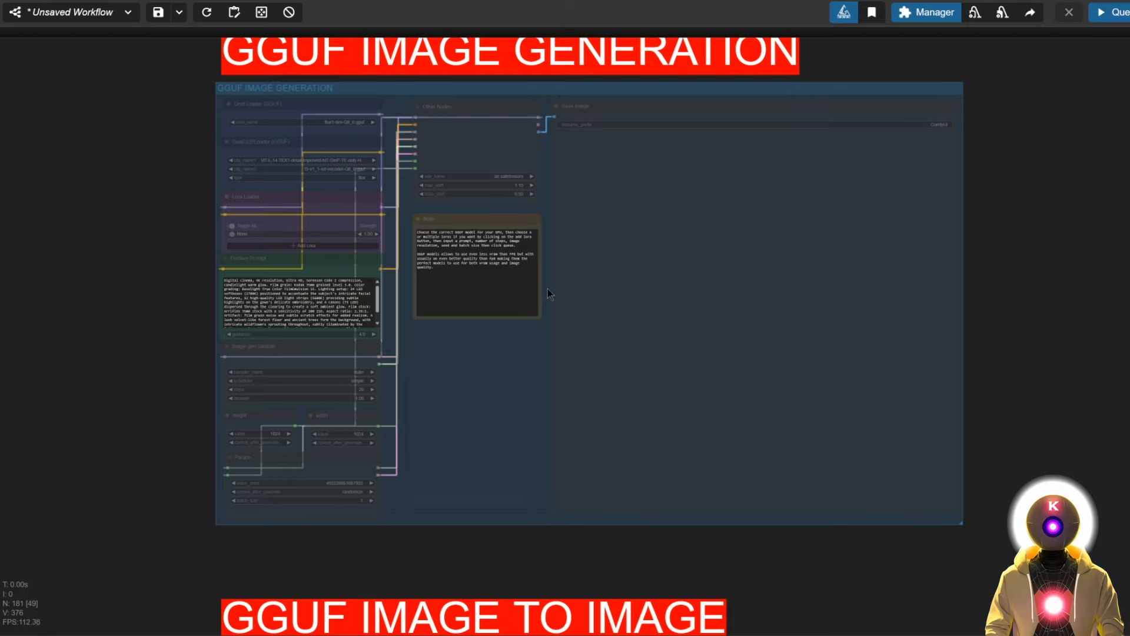
{"action": "right_click", "coordinate": [452, 361]}
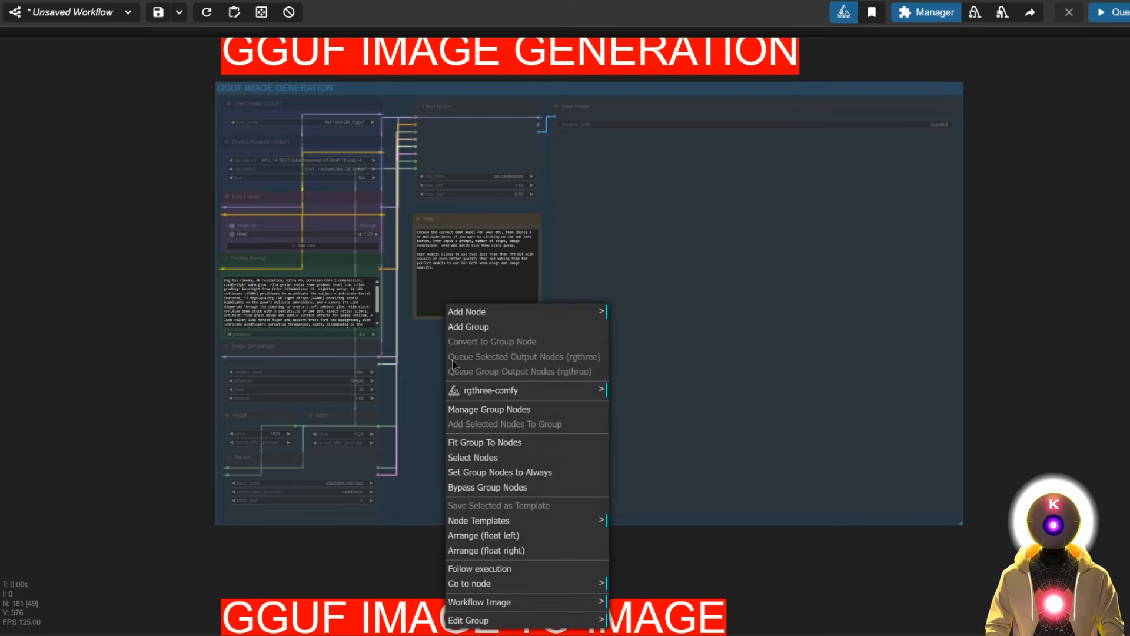
{"action": "left_click", "coordinate": [472, 475]}
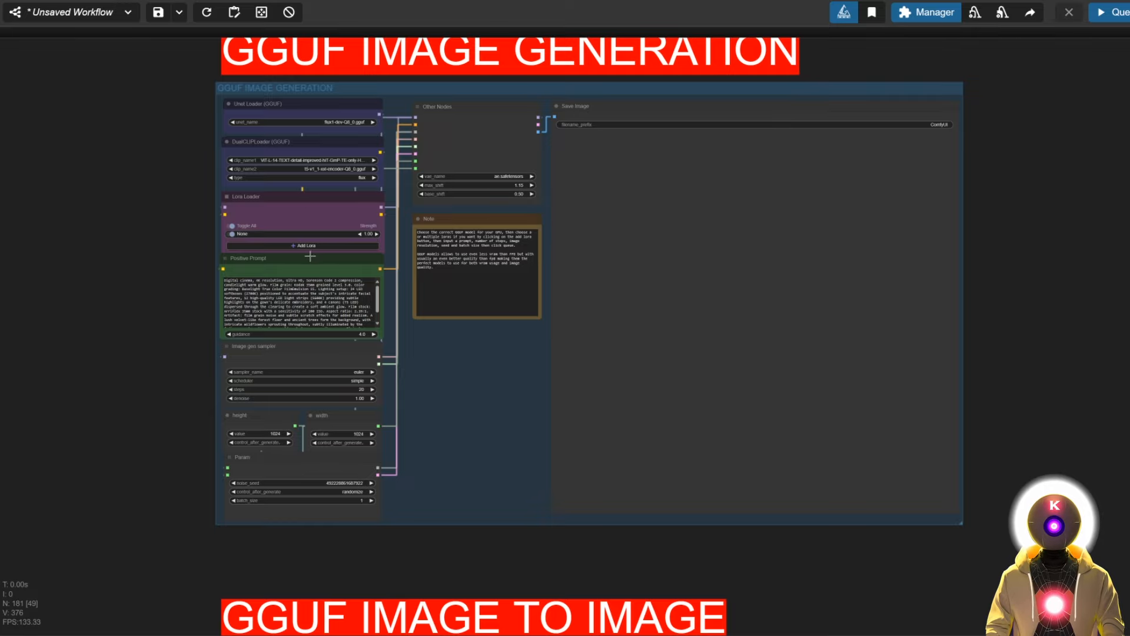
Examine the GGUF image generation group's model loaders and settings, and try the Lora Loader's lora selection and on/off toggle.
{"action": "scroll", "coordinate": [136, 153], "scroll_direction": "up", "scroll_amount": 5}
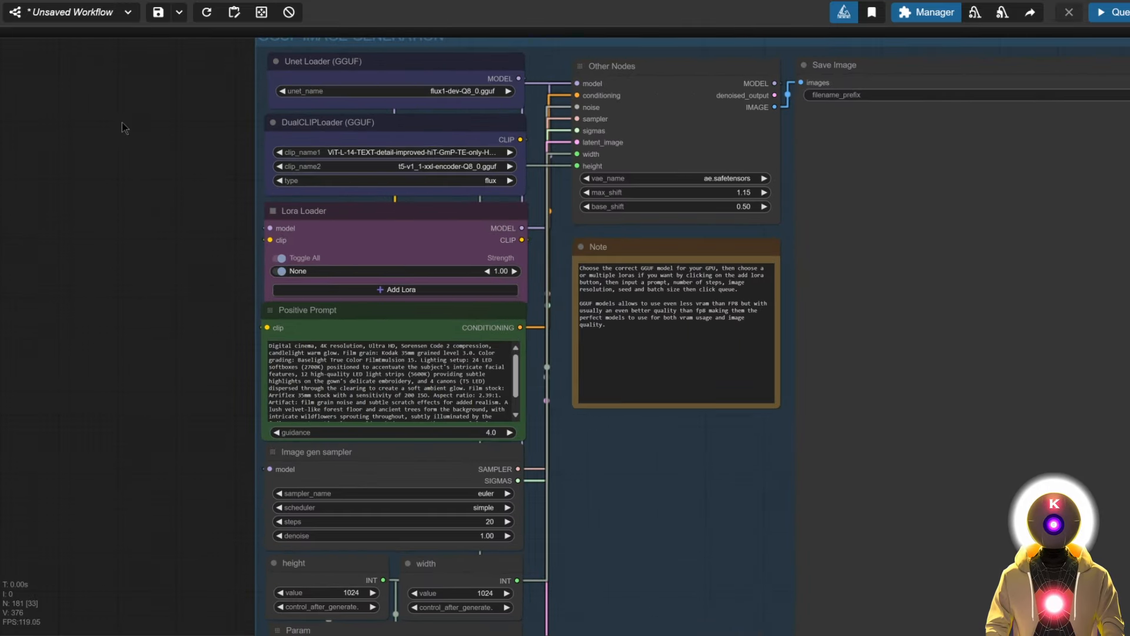
{"action": "left_click_drag", "start_coordinate": [124, 121], "coordinate": [122, 203]}
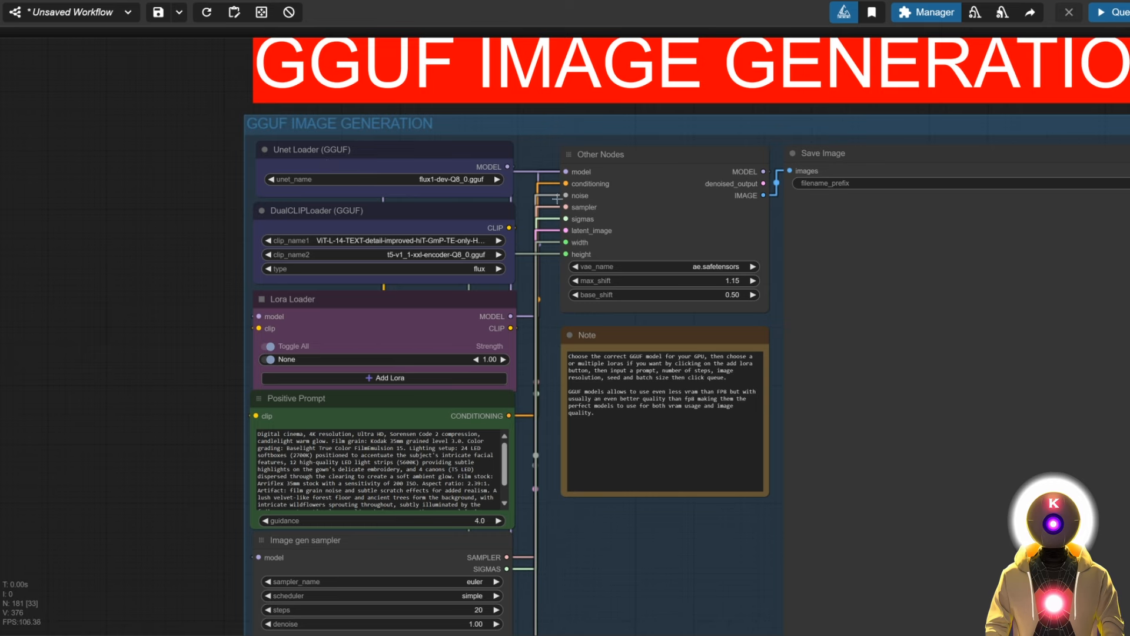
{"action": "scroll", "coordinate": [319, 245], "scroll_direction": "down", "scroll_amount": 2}
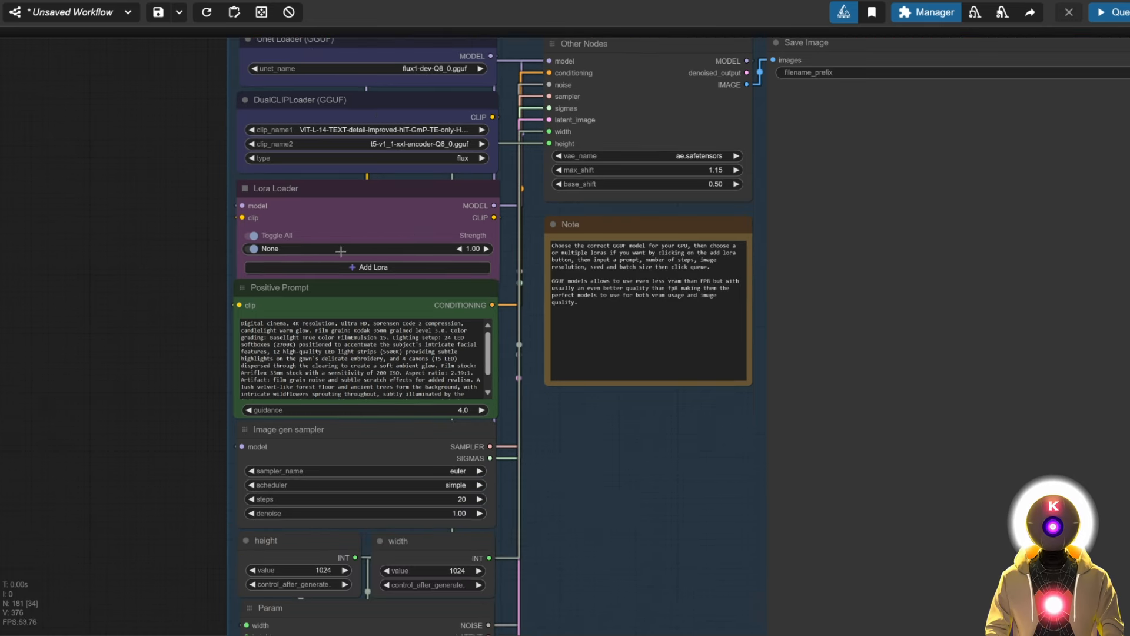
{"action": "left_click", "coordinate": [376, 268]}
{"action": "left_click", "coordinate": [200, 253]}
{"action": "left_click", "coordinate": [252, 249]}
{"action": "left_click", "coordinate": [252, 249]}
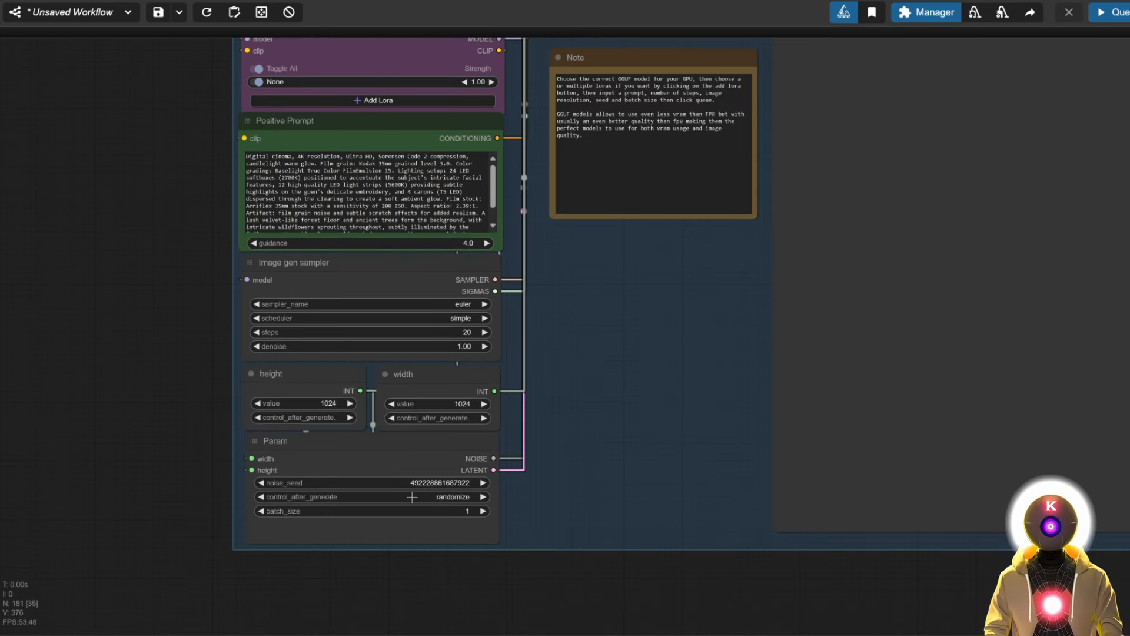
Queue the workflow to generate an image with the GGUF image generation group.
{"action": "scroll", "coordinate": [486, 519], "scroll_direction": "down", "scroll_amount": 2}
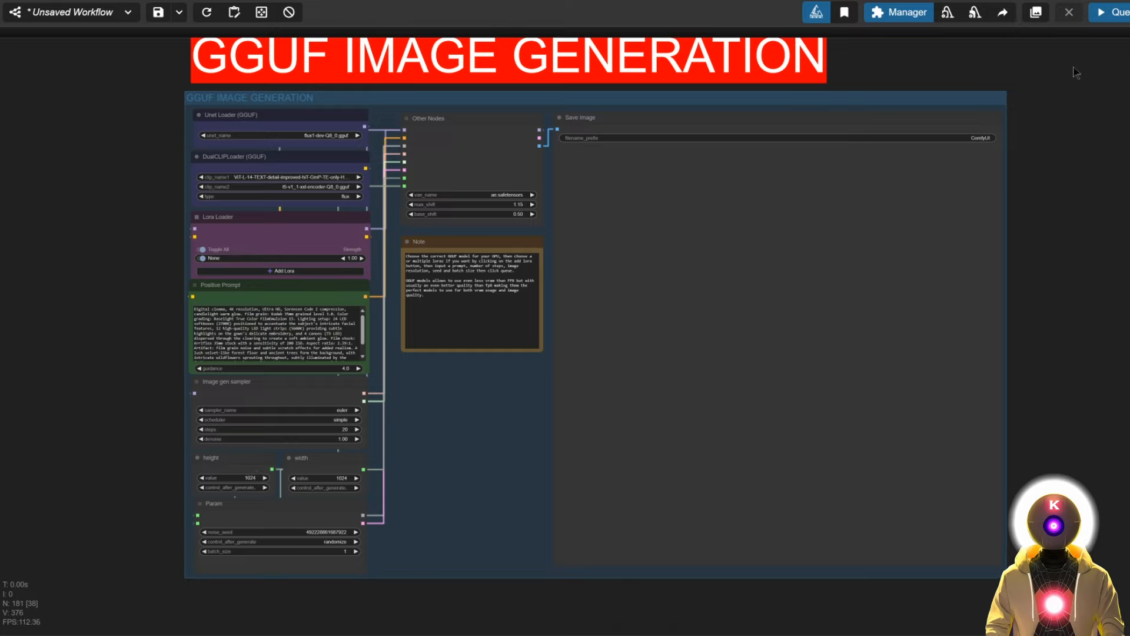
{"action": "left_click", "coordinate": [1116, 12]}
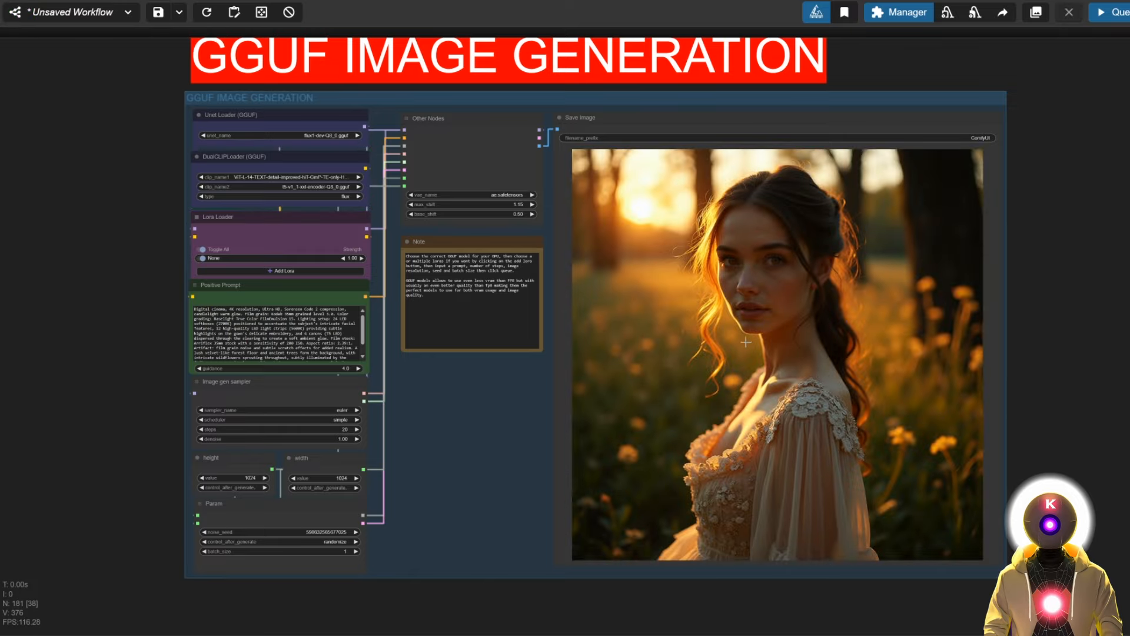
Look over the generated image and the layout of the neighbouring GGUF image-to-image and upscaler groups.
{"action": "scroll", "coordinate": [1112, 199], "scroll_direction": "down", "scroll_amount": 3}
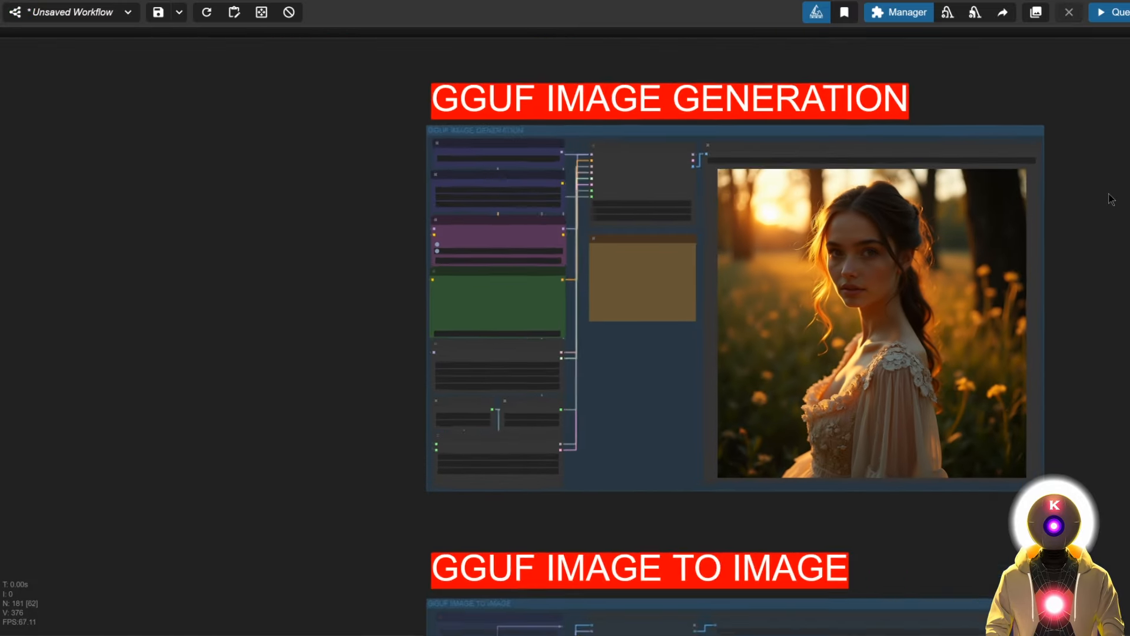
{"action": "scroll", "coordinate": [1108, 250], "scroll_direction": "down", "scroll_amount": 2}
{"action": "left_click_drag", "start_coordinate": [1106, 268], "coordinate": [763, 79]}
{"action": "scroll", "coordinate": [819, 130], "scroll_direction": "down", "scroll_amount": 3}
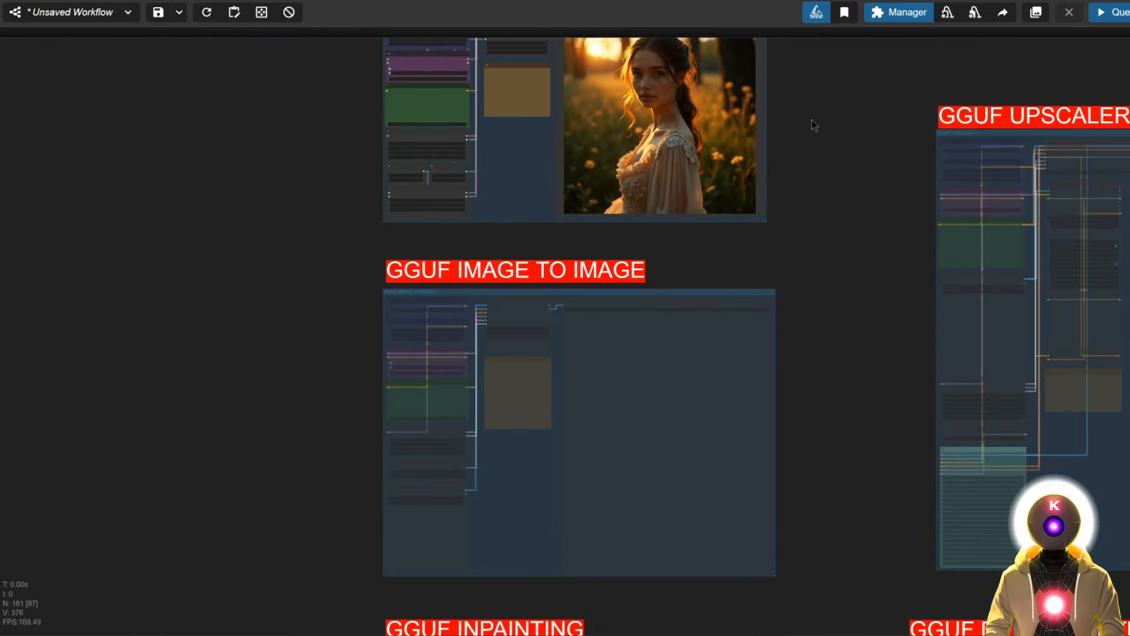
{"action": "left_click_drag", "start_coordinate": [814, 124], "coordinate": [786, 215]}
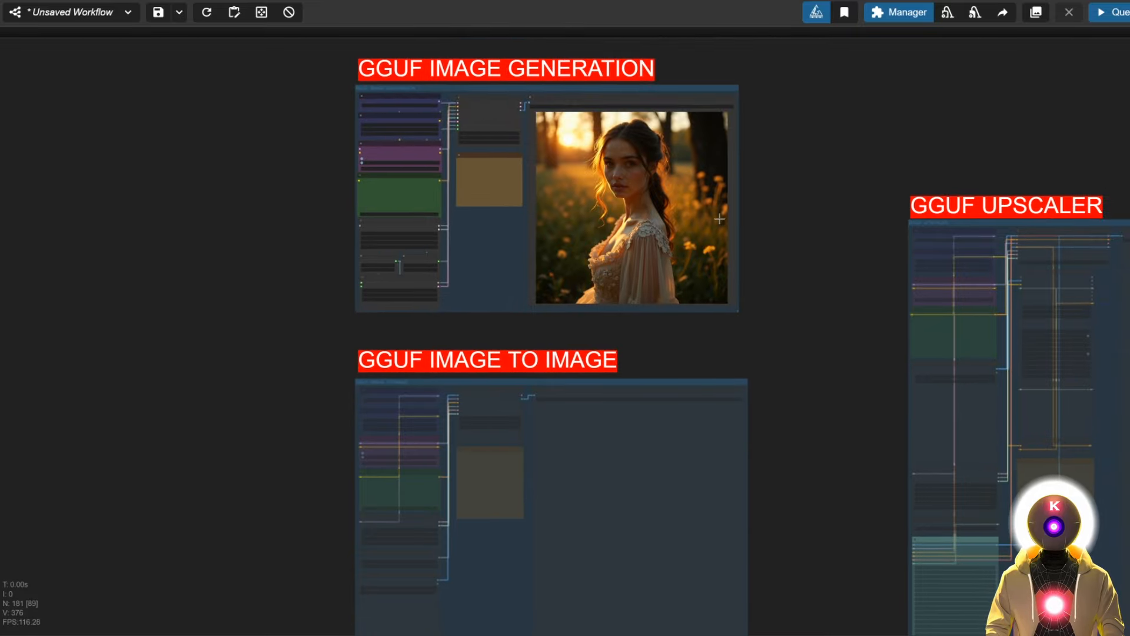
{"action": "scroll", "coordinate": [602, 177], "scroll_direction": "up", "scroll_amount": 4}
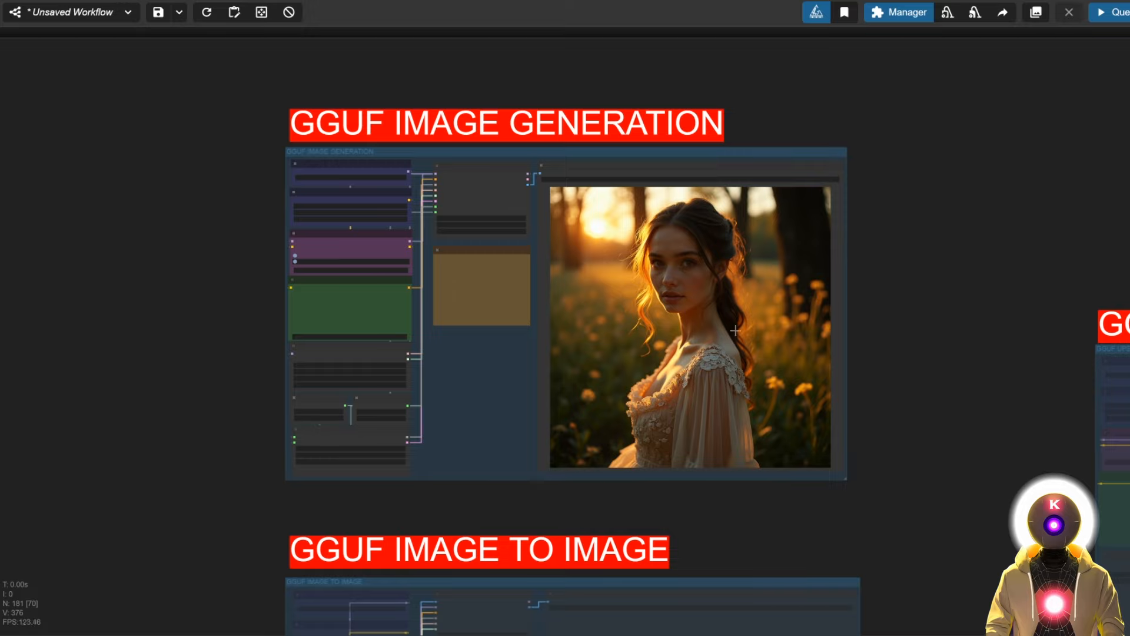
{"action": "scroll", "coordinate": [332, 226], "scroll_direction": "down", "scroll_amount": 2}
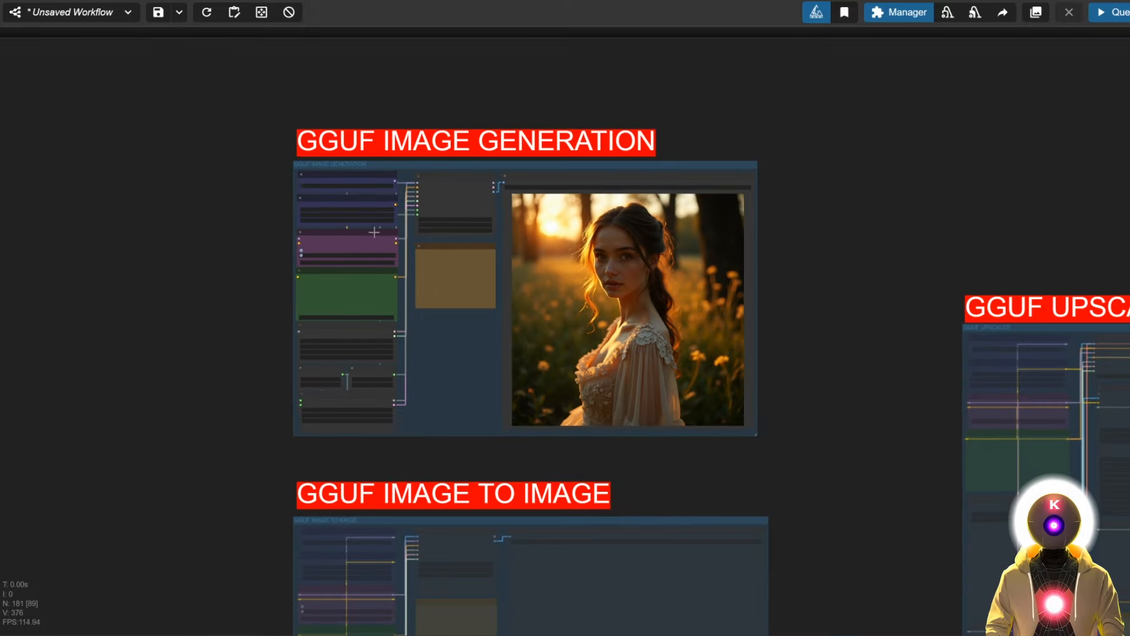
{"action": "left_click_drag", "start_coordinate": [861, 319], "coordinate": [849, 187]}
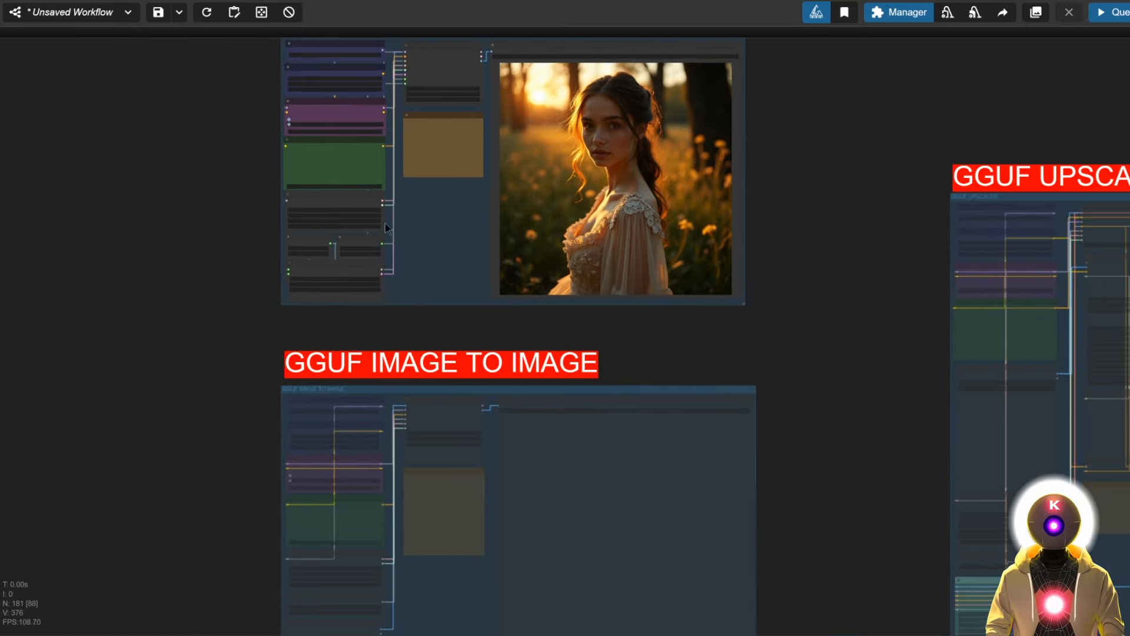
{"action": "left_click_drag", "start_coordinate": [798, 242], "coordinate": [821, 342]}
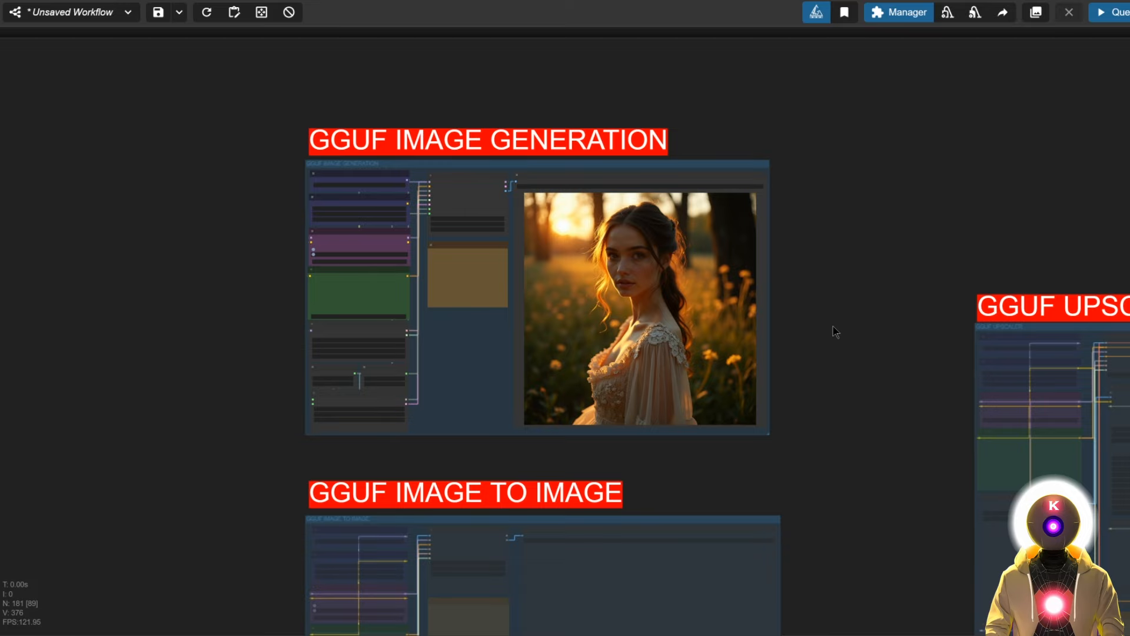
Deactivate the GGUF IMAGE GENERATION group by setting its group nodes to Never.
{"action": "scroll", "coordinate": [510, 359], "scroll_direction": "up", "scroll_amount": 3}
{"action": "right_click", "coordinate": [434, 318]}
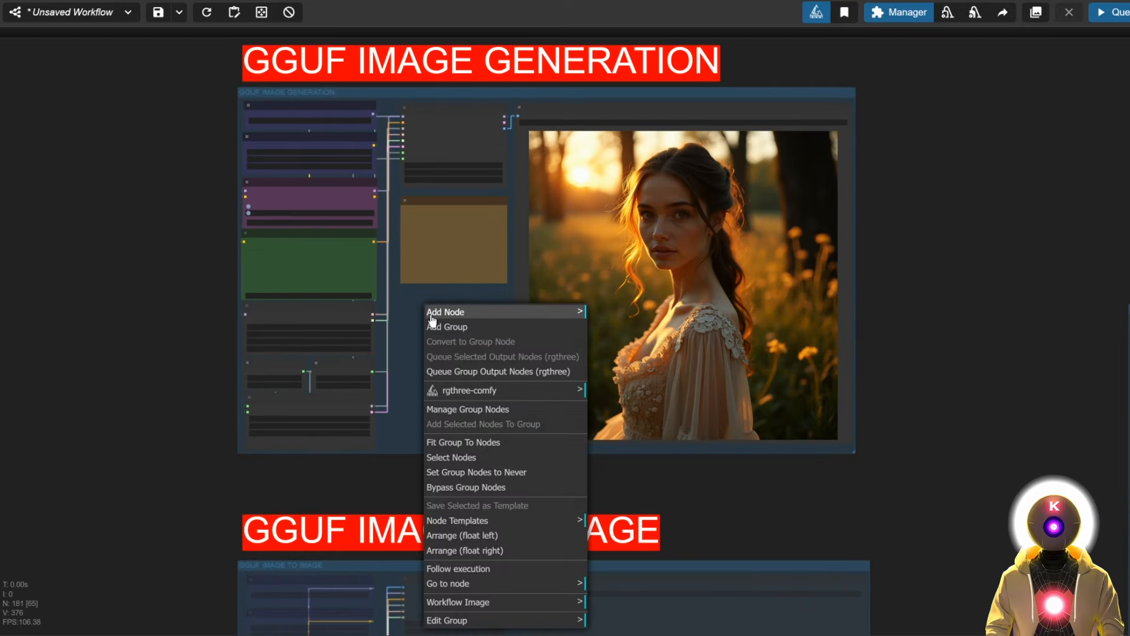
{"action": "left_click", "coordinate": [458, 466]}
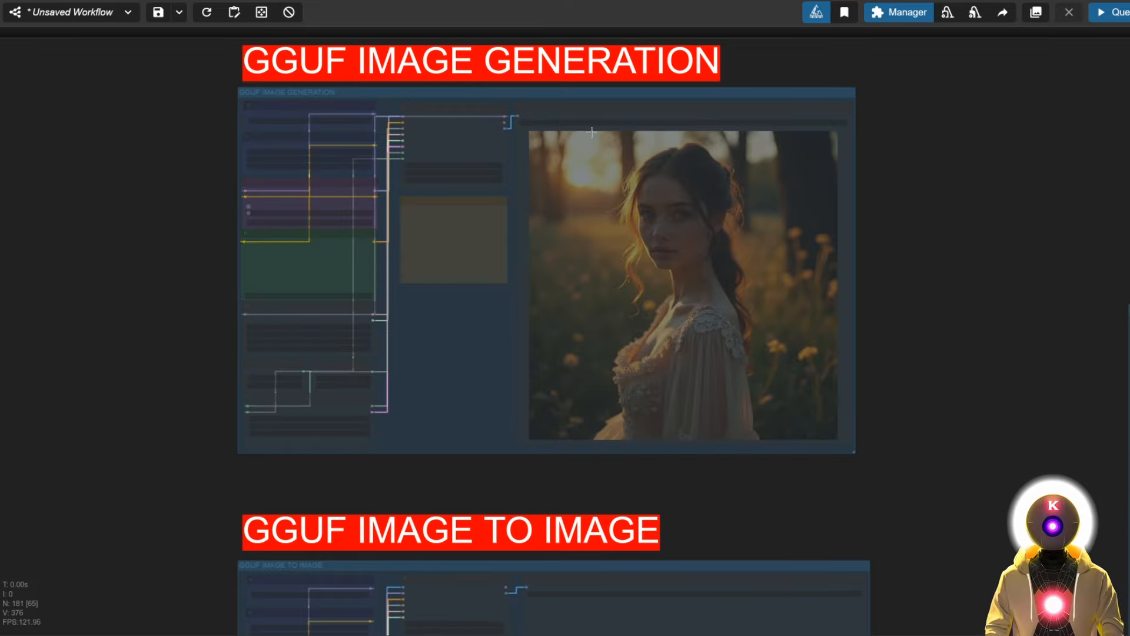
Activate the GGUF IMAGE TO IMAGE group by setting its group nodes to Always.
{"action": "scroll", "coordinate": [816, 309], "scroll_direction": "down", "scroll_amount": 10}
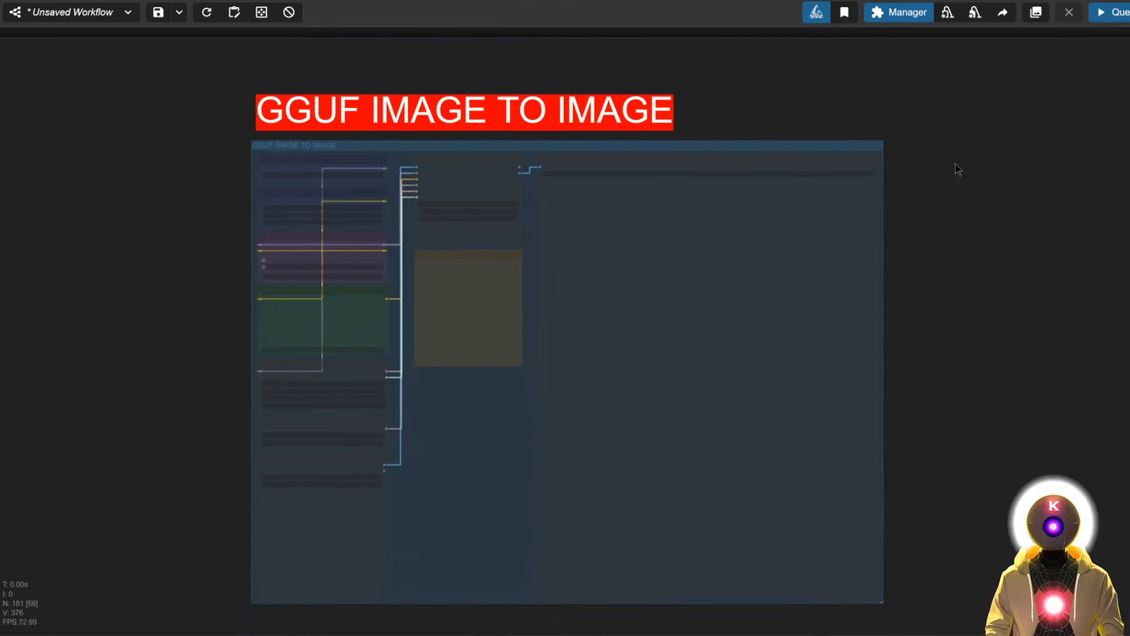
{"action": "right_click", "coordinate": [423, 372]}
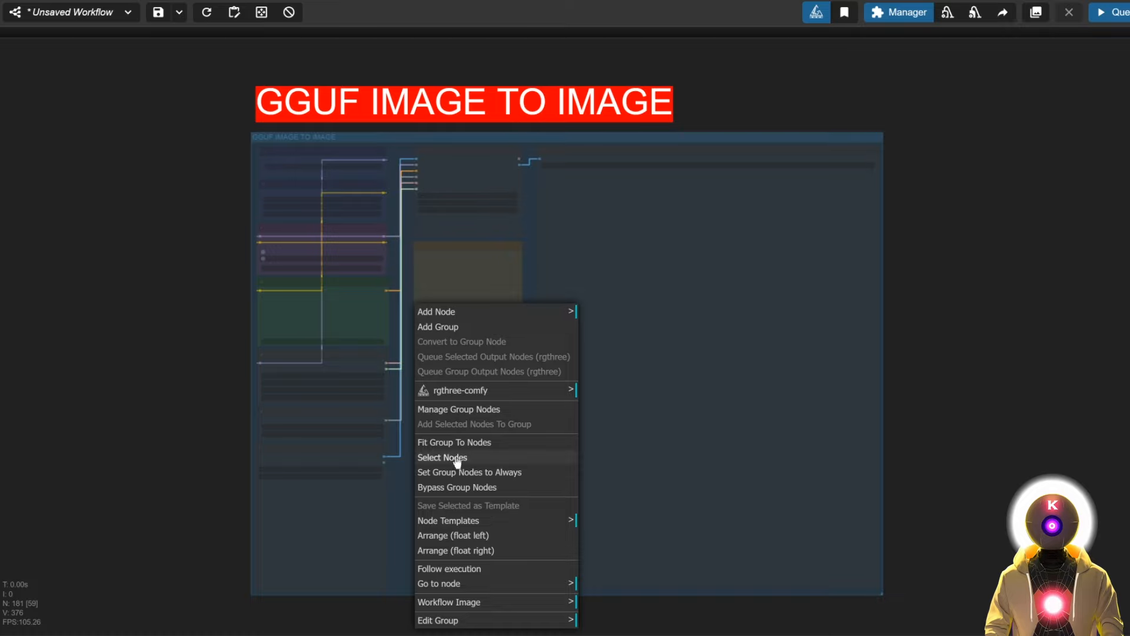
{"action": "left_click", "coordinate": [467, 472]}
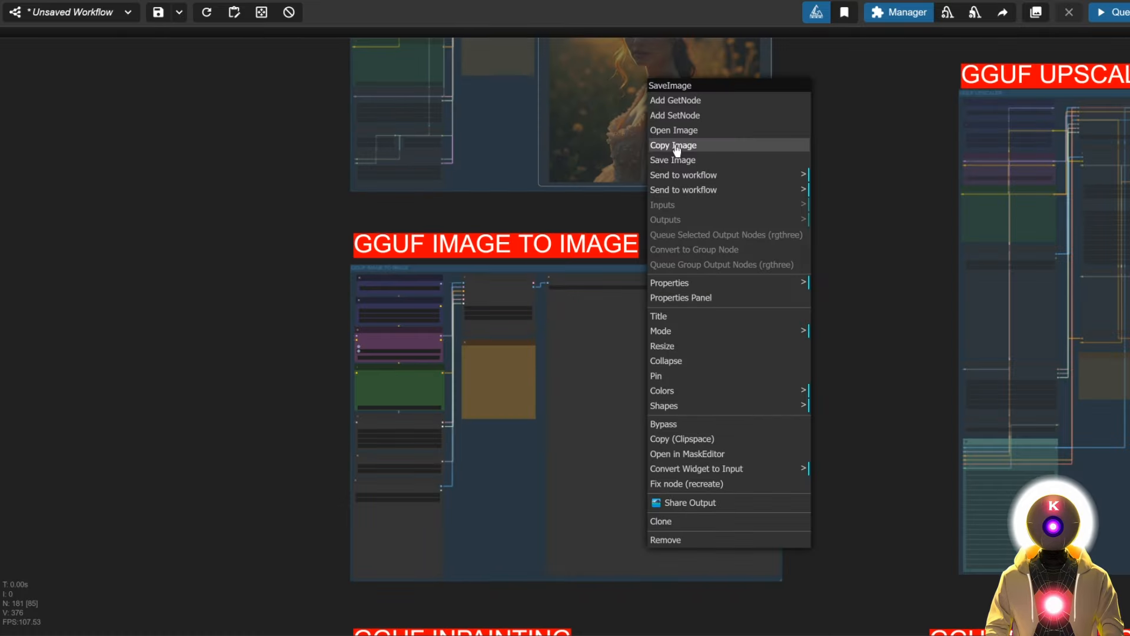
Copy the generated image from the image generation group and paste it into the image-to-image group's Load Image node.
{"action": "left_click", "coordinate": [676, 149]}
{"action": "left_click", "coordinate": [383, 540]}
{"action": "key", "text": "ctrl+v"}
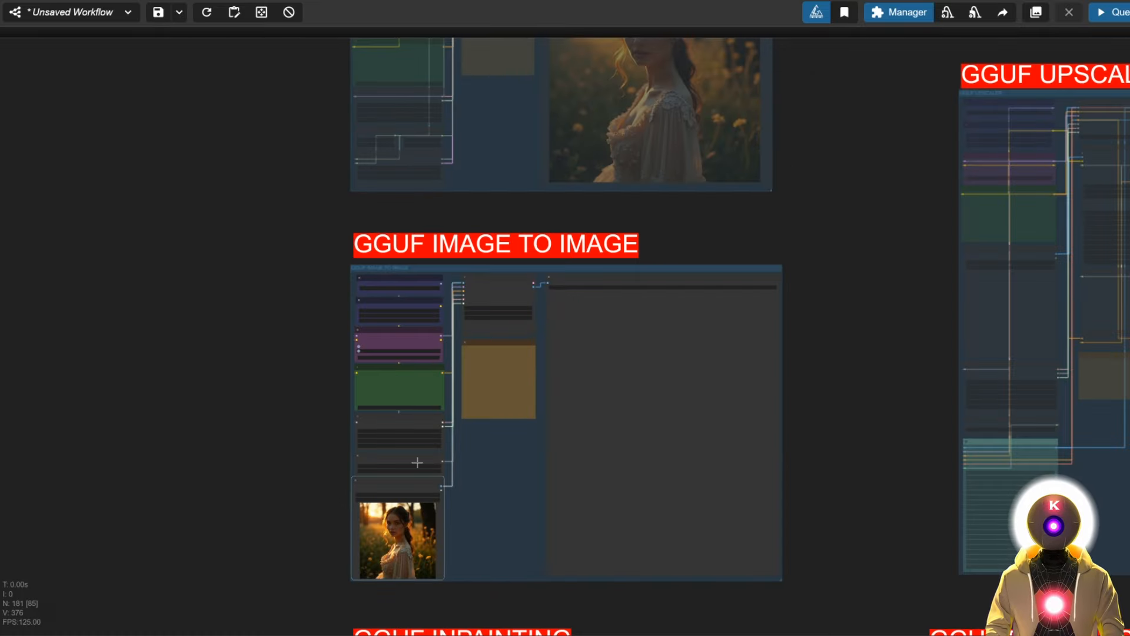
Check the image-to-image prompt, sampler and denoise settings, and queue the workflow to transform the loaded image.
{"action": "scroll", "coordinate": [417, 462], "scroll_direction": "up", "scroll_amount": 6}
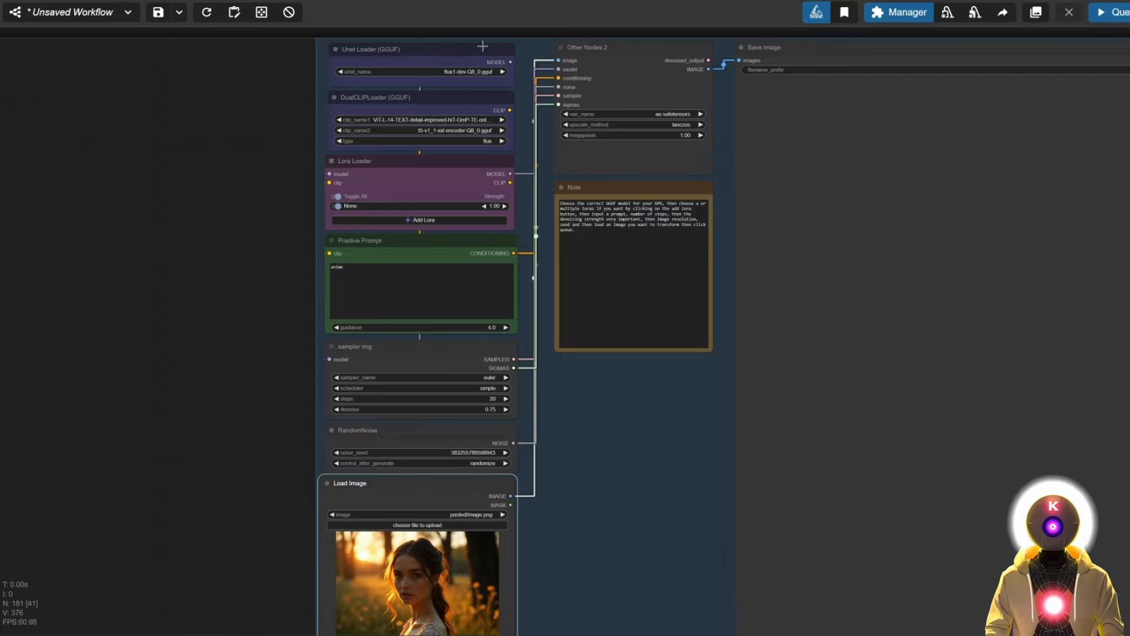
{"action": "scroll", "coordinate": [437, 215], "scroll_direction": "down", "scroll_amount": 2}
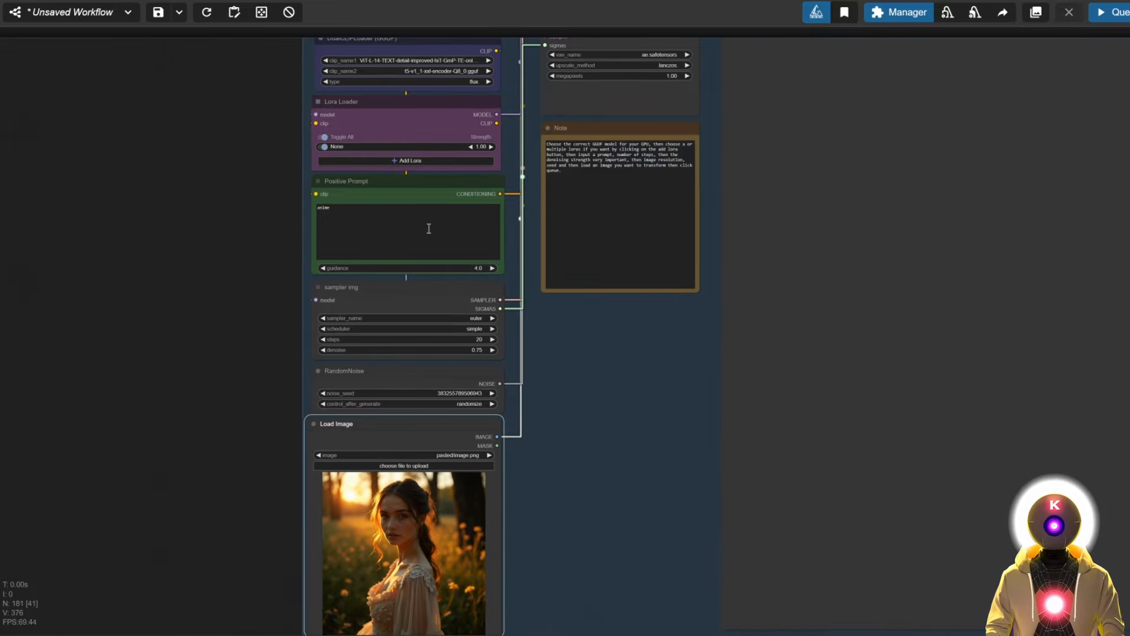
{"action": "scroll", "coordinate": [409, 224], "scroll_direction": "down", "scroll_amount": 3}
{"action": "scroll", "coordinate": [794, 141], "scroll_direction": "up", "scroll_amount": 5}
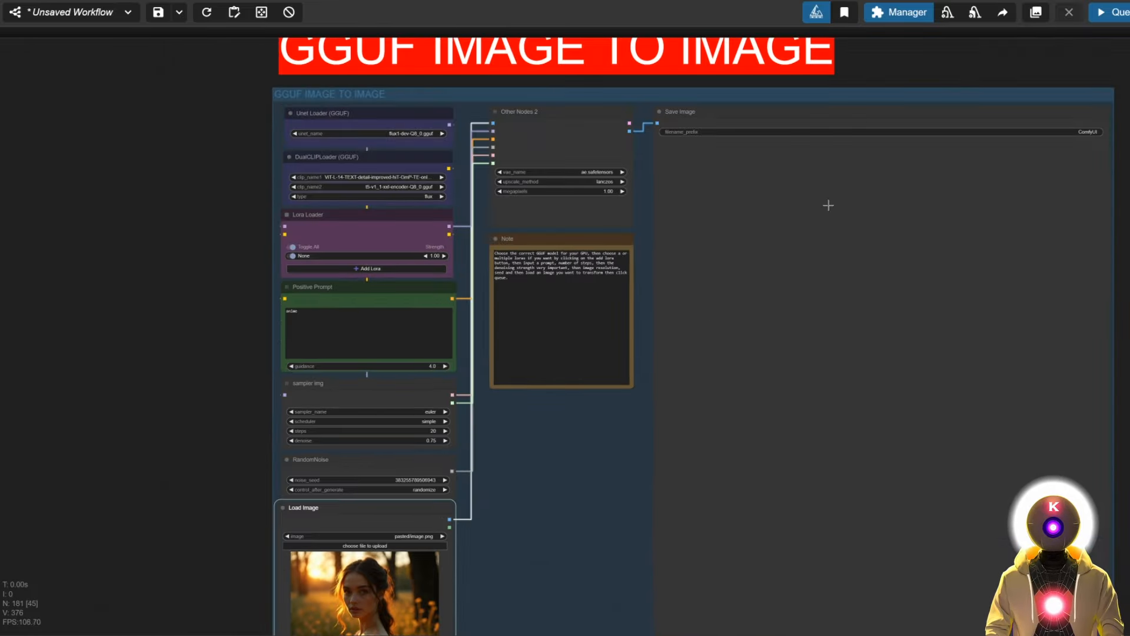
{"action": "left_click", "coordinate": [1107, 13]}
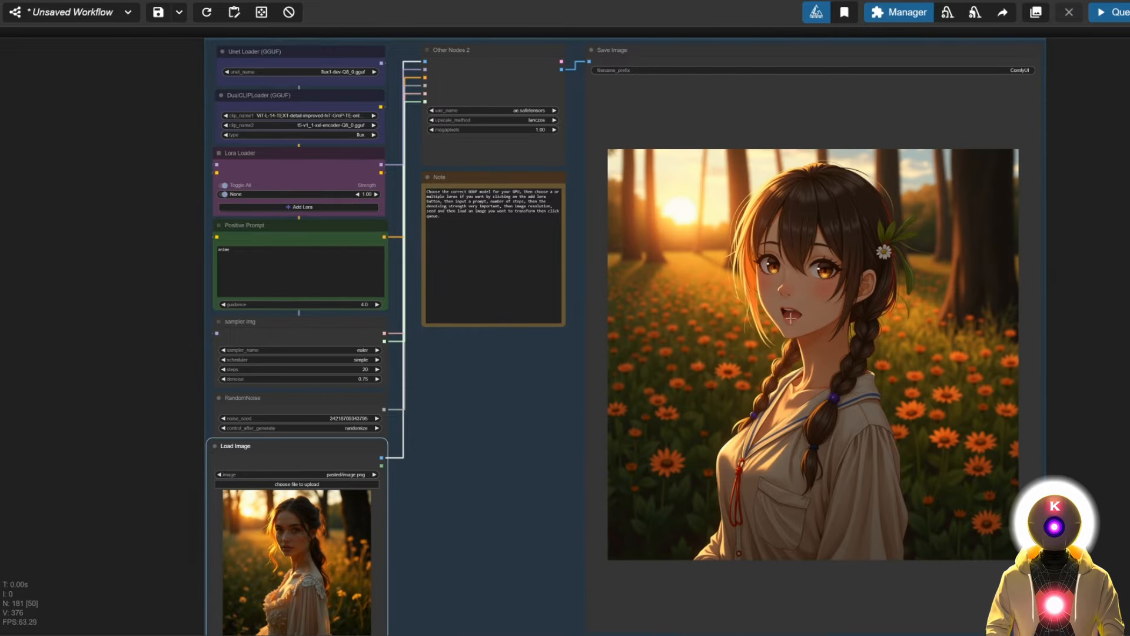
Set the GGUF IMAGE GENERATION group's nodes to Always and the GGUF IMAGE TO IMAGE group's nodes to Never.
{"action": "scroll", "coordinate": [776, 294], "scroll_direction": "down", "scroll_amount": 8}
{"action": "scroll", "coordinate": [652, 345], "scroll_direction": "down", "scroll_amount": 2}
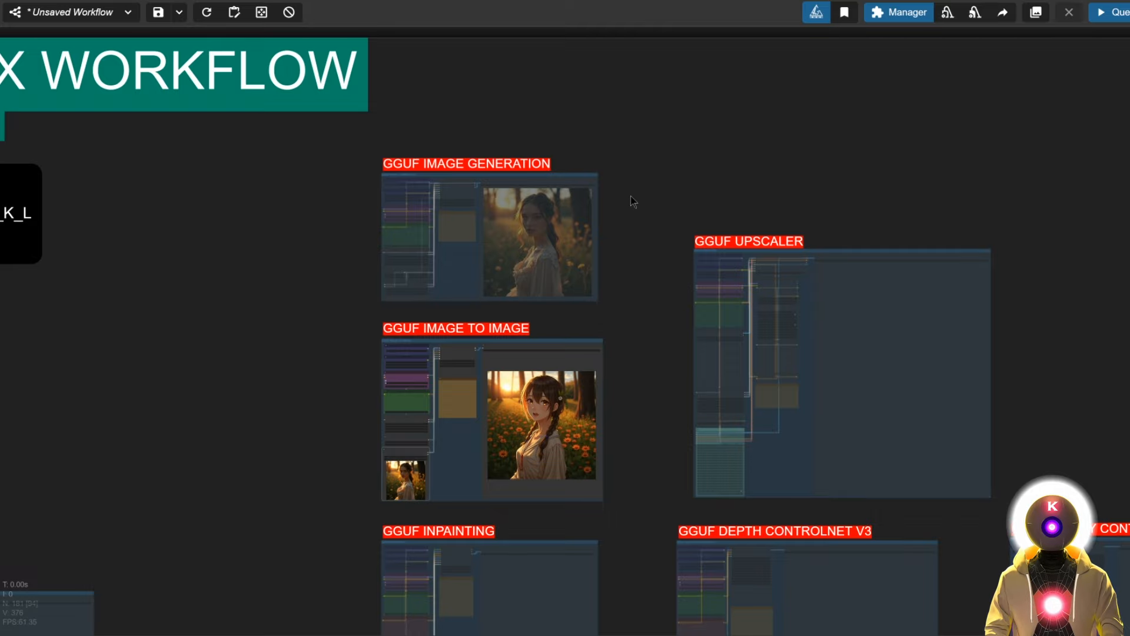
{"action": "left_click_drag", "start_coordinate": [631, 196], "coordinate": [605, 72]}
{"action": "right_click", "coordinate": [423, 136]}
{"action": "left_click", "coordinate": [478, 299]}
{"action": "right_click", "coordinate": [429, 312]}
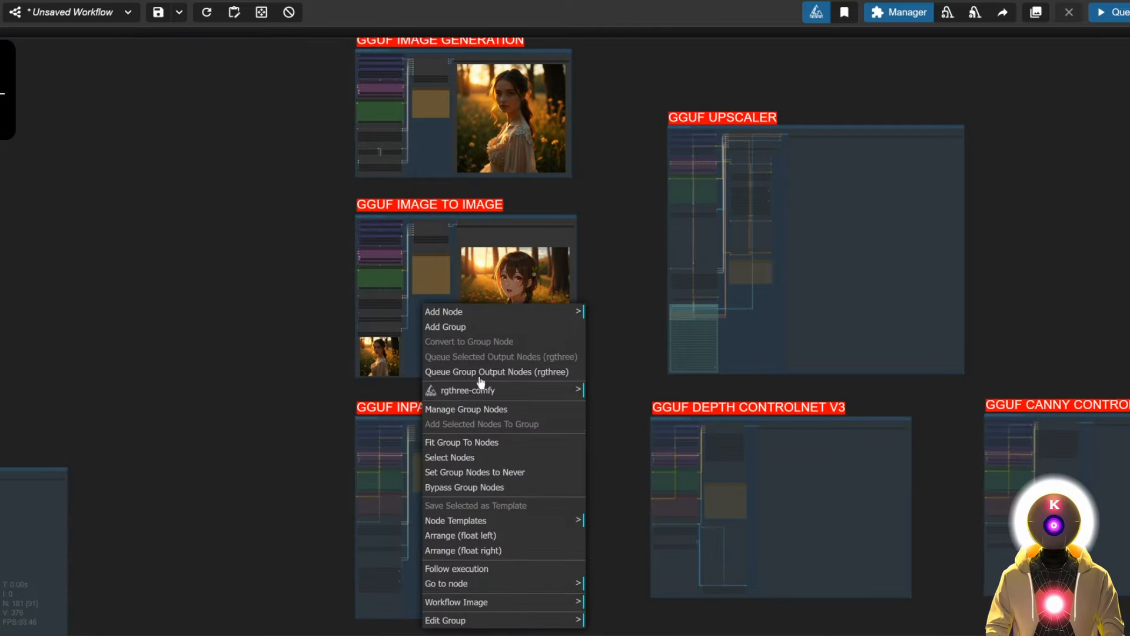
{"action": "left_click", "coordinate": [474, 472]}
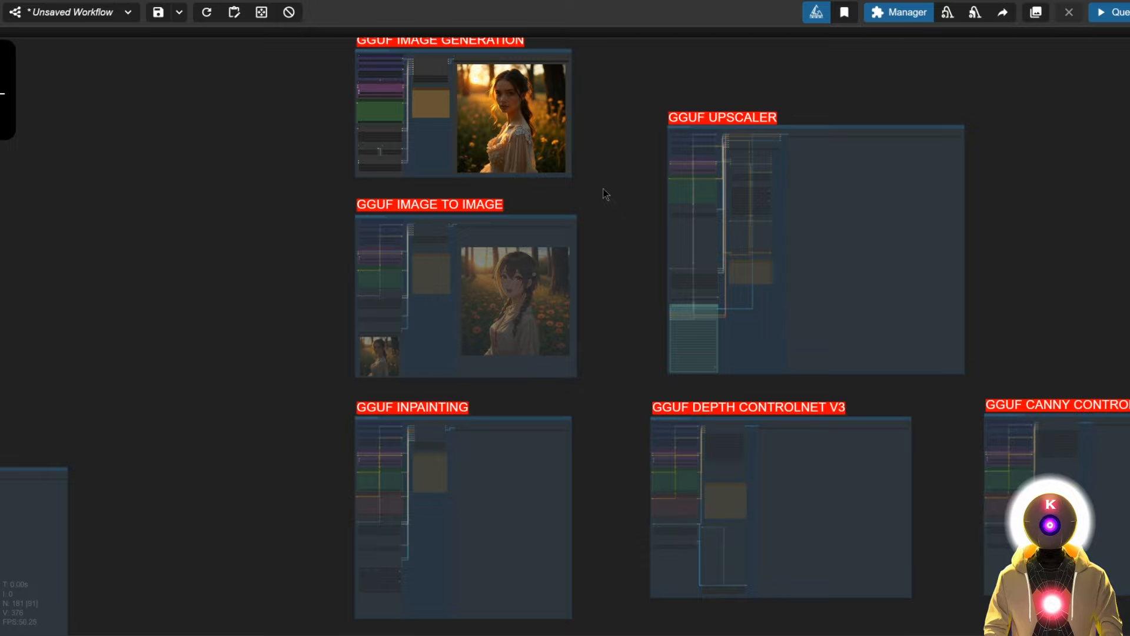
Activate the GGUF UPSCALER group by setting its group nodes to Always.
{"action": "left_click_drag", "start_coordinate": [538, 175], "coordinate": [537, 116]}
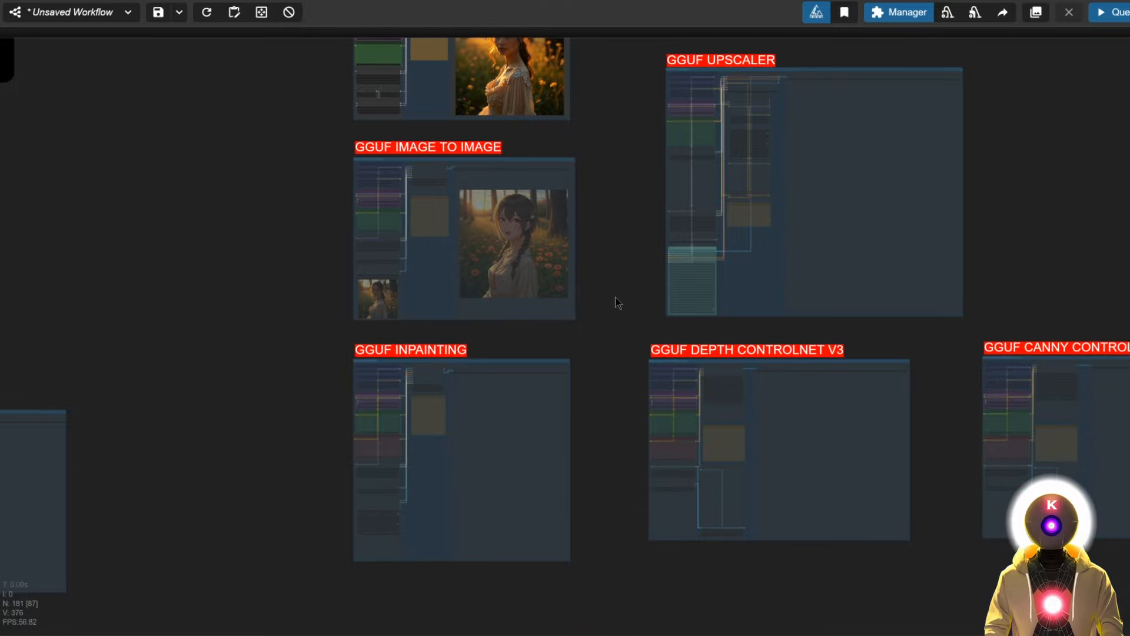
{"action": "left_click_drag", "start_coordinate": [606, 330], "coordinate": [562, 350]}
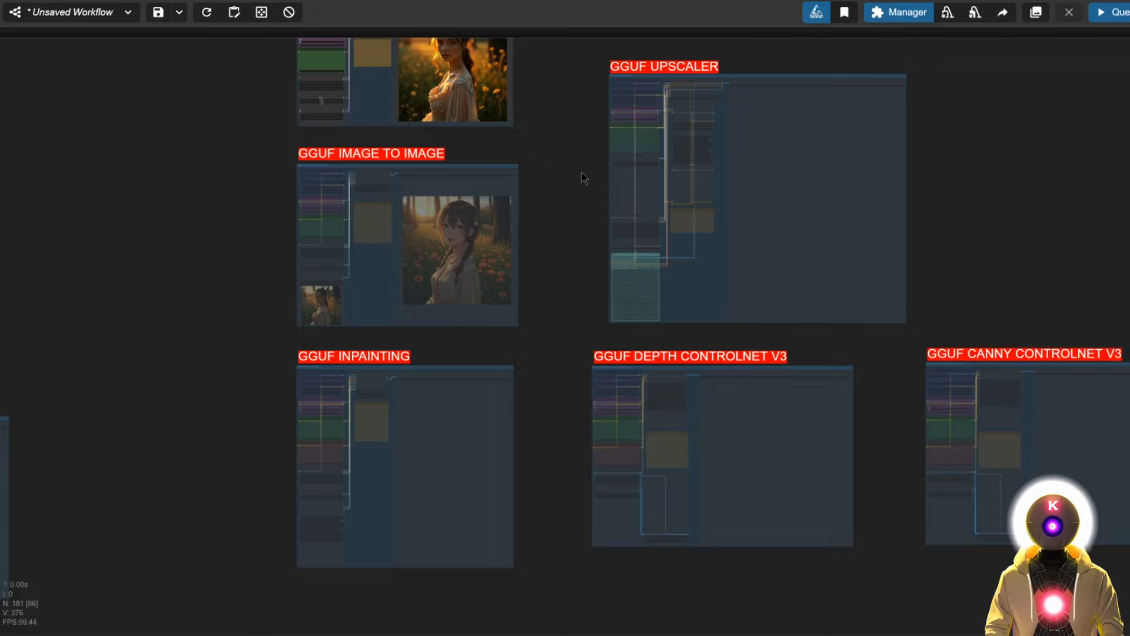
{"action": "right_click", "coordinate": [700, 281]}
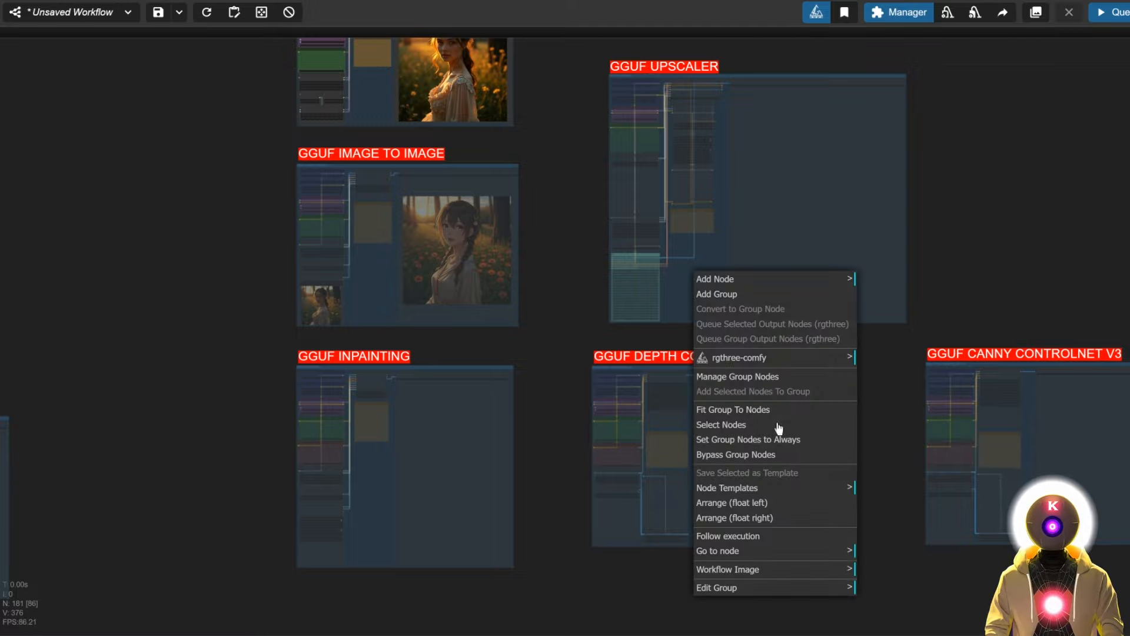
Examine the GGUF upscaler group's loaders, sampler and seed node, upscale model and tile upscaling settings.
{"action": "scroll", "coordinate": [621, 230], "scroll_direction": "up", "scroll_amount": 10}
{"action": "scroll", "coordinate": [530, 122], "scroll_direction": "down", "scroll_amount": 10}
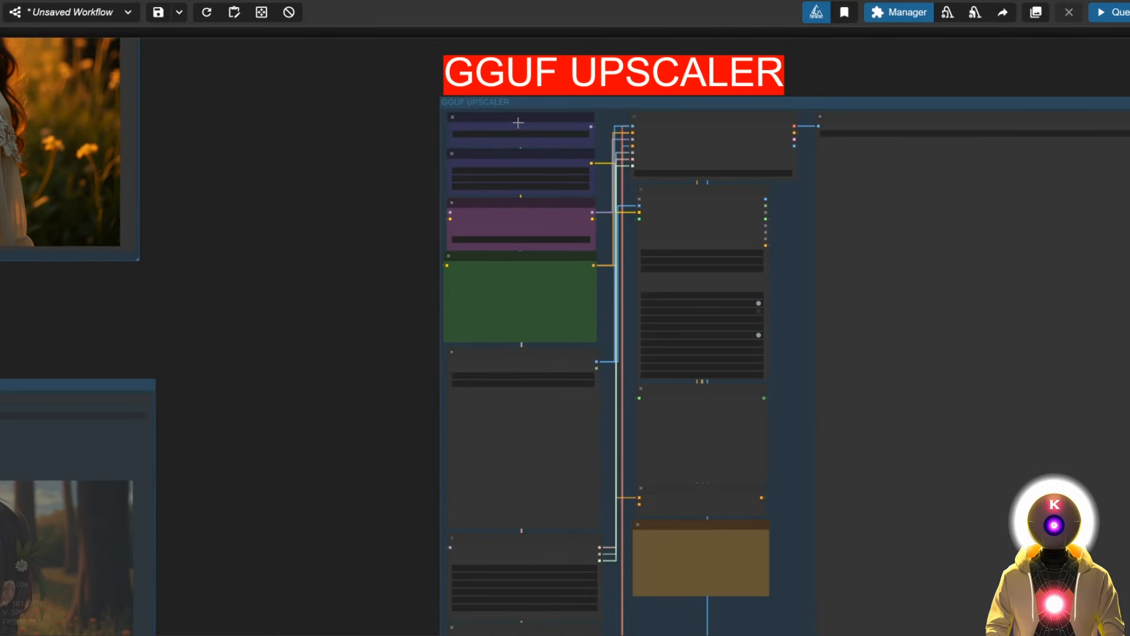
{"action": "scroll", "coordinate": [513, 452], "scroll_direction": "up", "scroll_amount": 3}
{"action": "left_click_drag", "start_coordinate": [352, 299], "coordinate": [333, 130]}
{"action": "left_click_drag", "start_coordinate": [378, 570], "coordinate": [358, 320]}
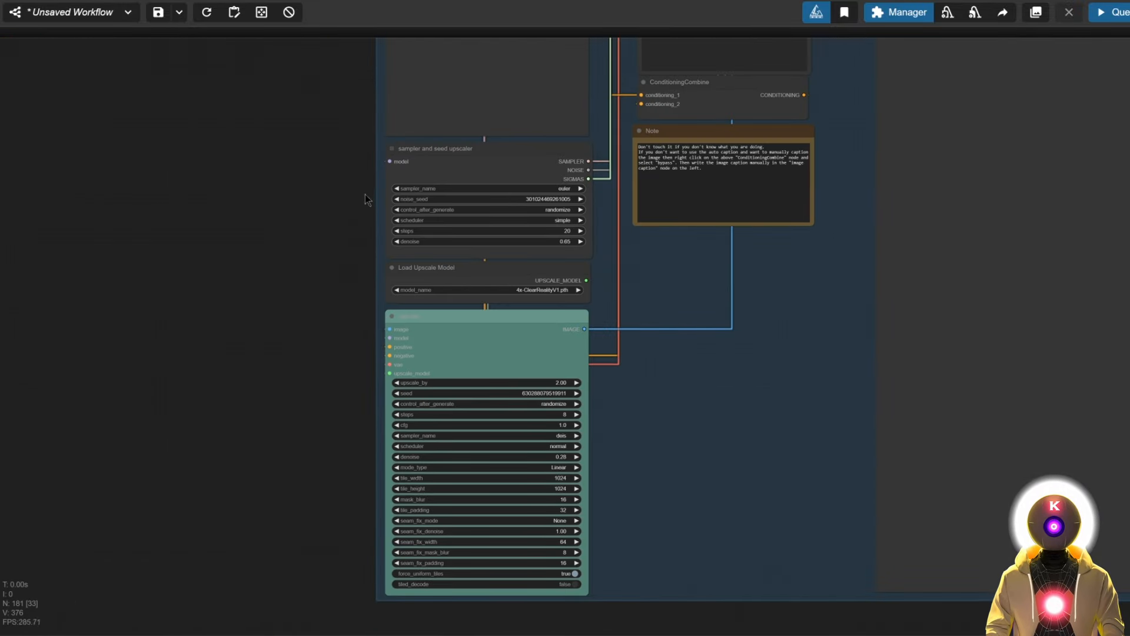
{"action": "scroll", "coordinate": [451, 224], "scroll_direction": "down", "scroll_amount": 8}
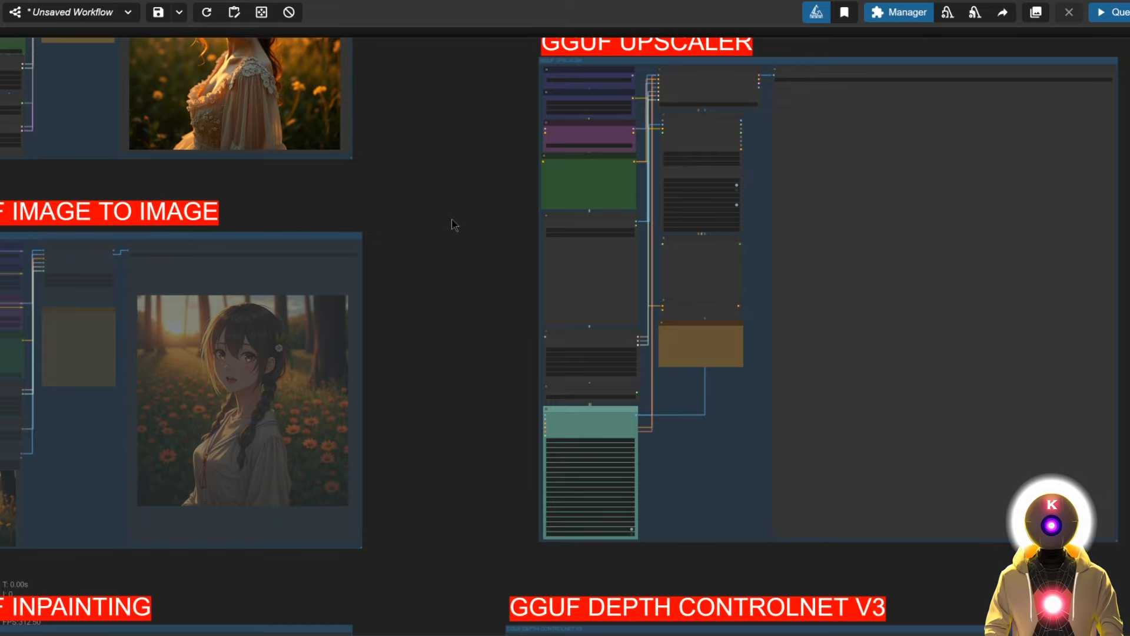
Set the nodes of the GGUF IMAGE GENERATION and GGUF UPSCALER groups to Never.
{"action": "scroll", "coordinate": [487, 310], "scroll_direction": "down", "scroll_amount": 2}
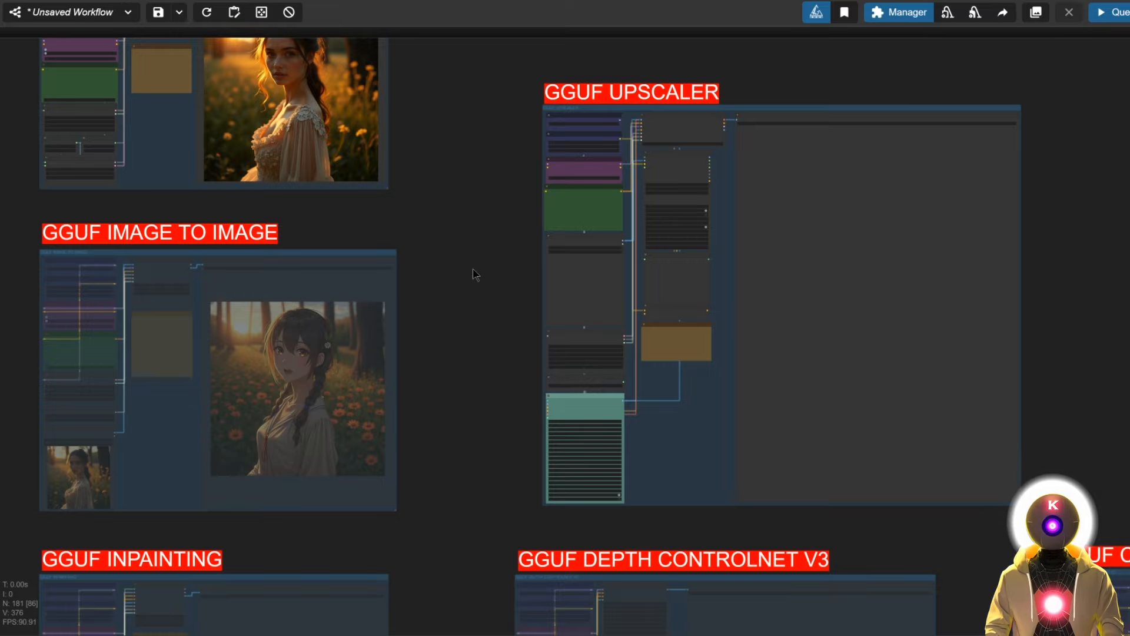
{"action": "scroll", "coordinate": [475, 275], "scroll_direction": "down", "scroll_amount": 5}
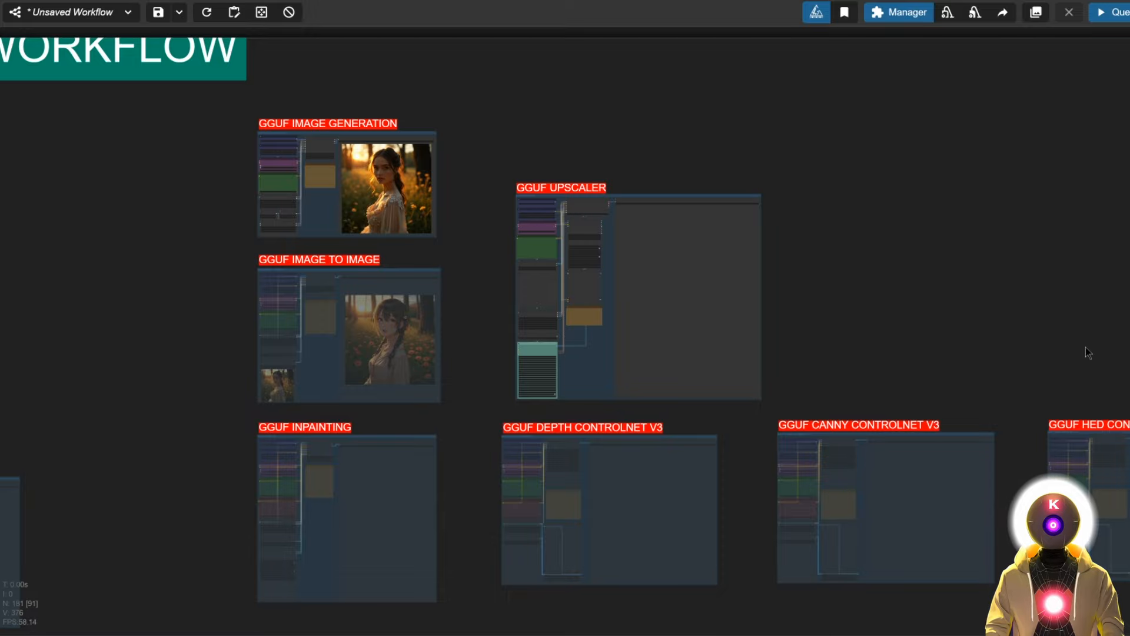
{"action": "right_click", "coordinate": [486, 147]}
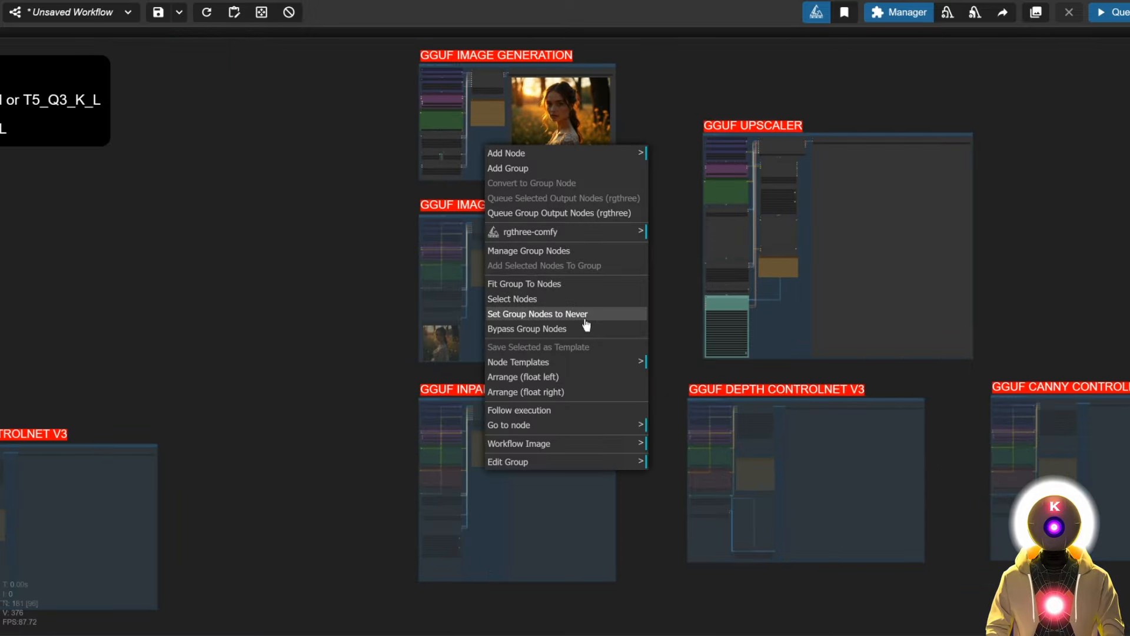
{"action": "left_click_drag", "start_coordinate": [643, 302], "coordinate": [655, 229]}
{"action": "right_click", "coordinate": [782, 236]}
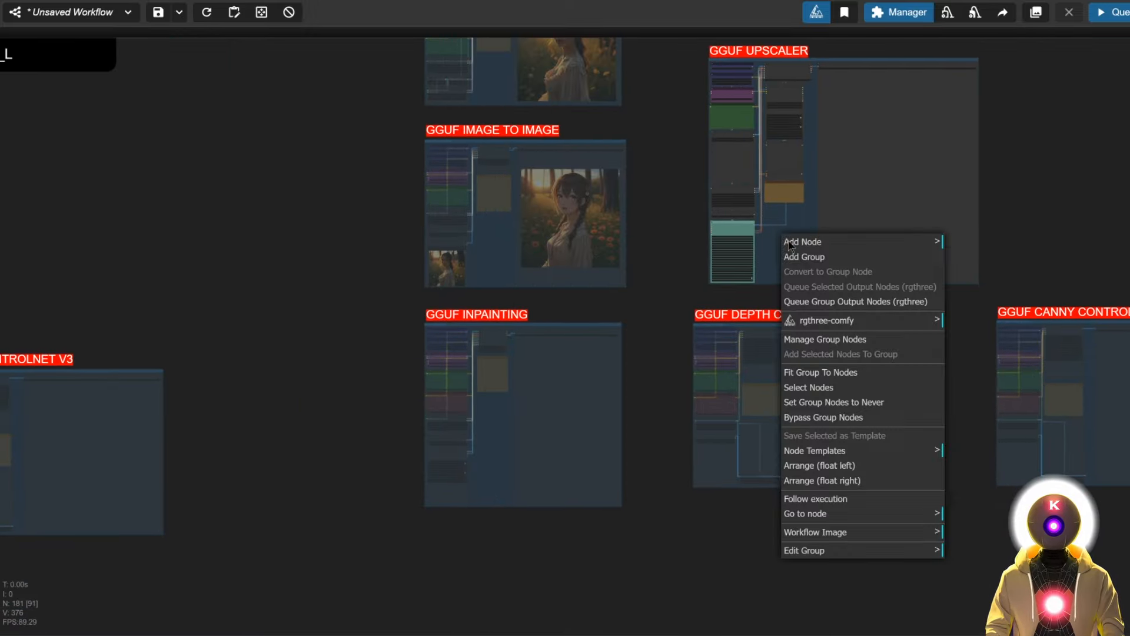
Activate the GGUF INPAINTING group by setting its group nodes to Always.
{"action": "scroll", "coordinate": [532, 249], "scroll_direction": "up", "scroll_amount": 10}
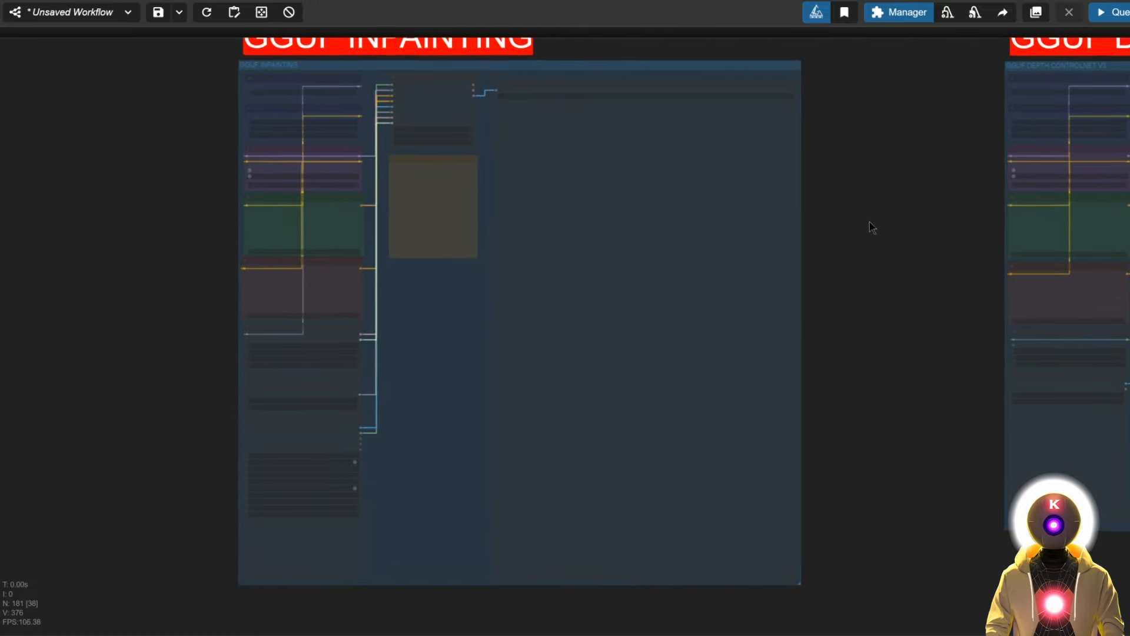
{"action": "left_click_drag", "start_coordinate": [870, 221], "coordinate": [934, 245]}
{"action": "right_click", "coordinate": [488, 307]}
{"action": "left_click", "coordinate": [570, 473]}
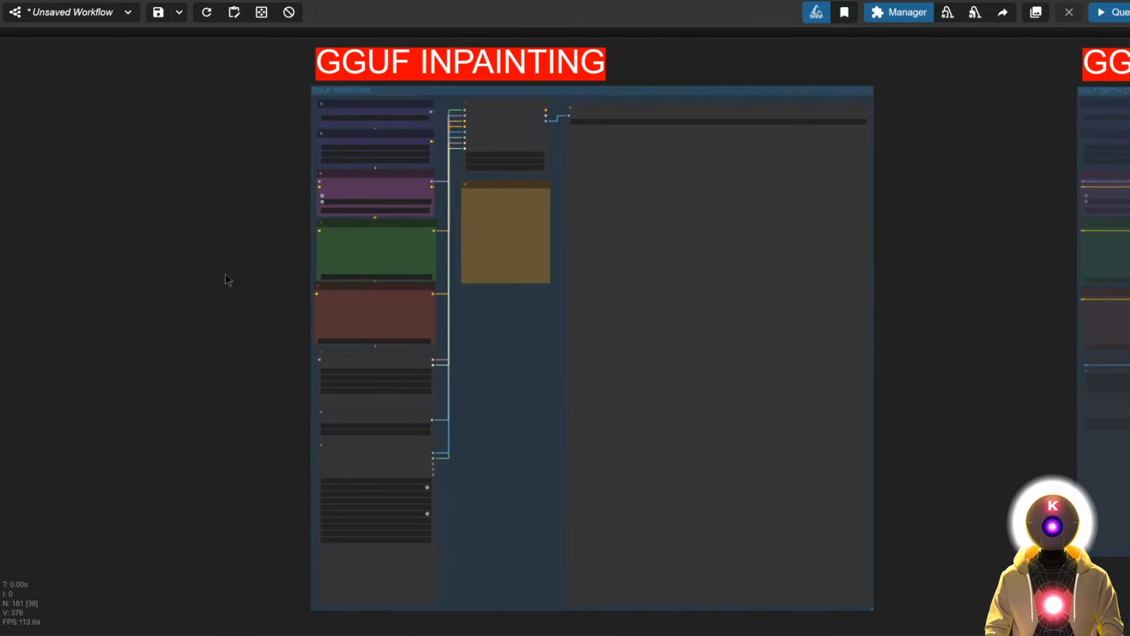
Paste the generated portrait into the inpainting group's Load & Resize Image node and open it in the MaskEditor.
{"action": "scroll", "coordinate": [272, 241], "scroll_direction": "up", "scroll_amount": 8}
{"action": "left_click_drag", "start_coordinate": [318, 158], "coordinate": [250, 268]}
{"action": "left_click_drag", "start_coordinate": [290, 351], "coordinate": [300, 197]}
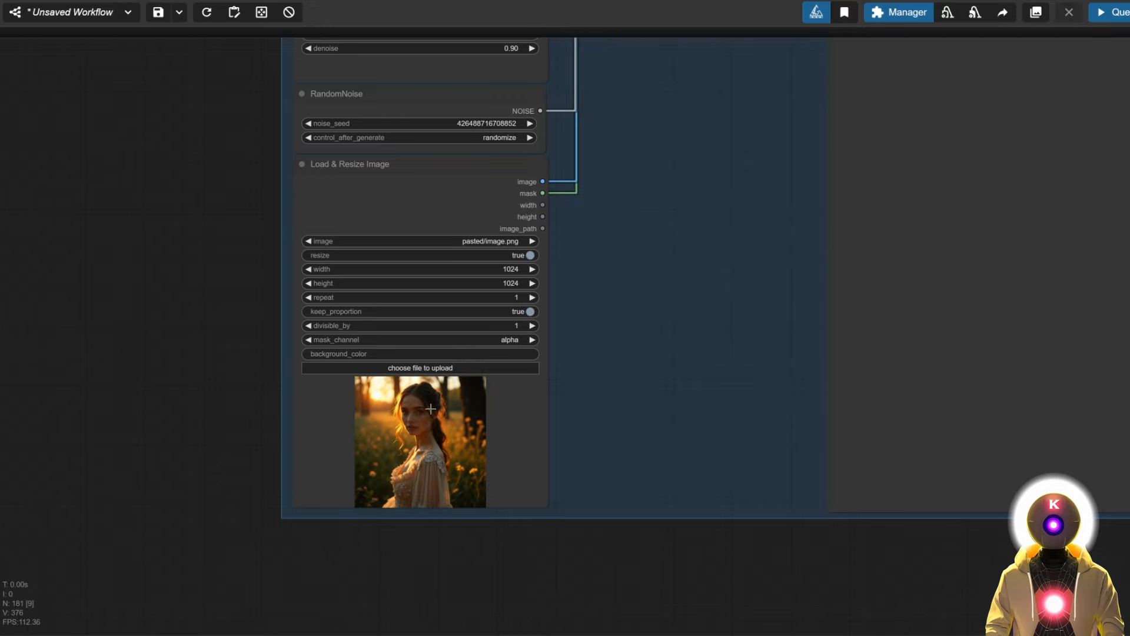
{"action": "right_click", "coordinate": [430, 157]}
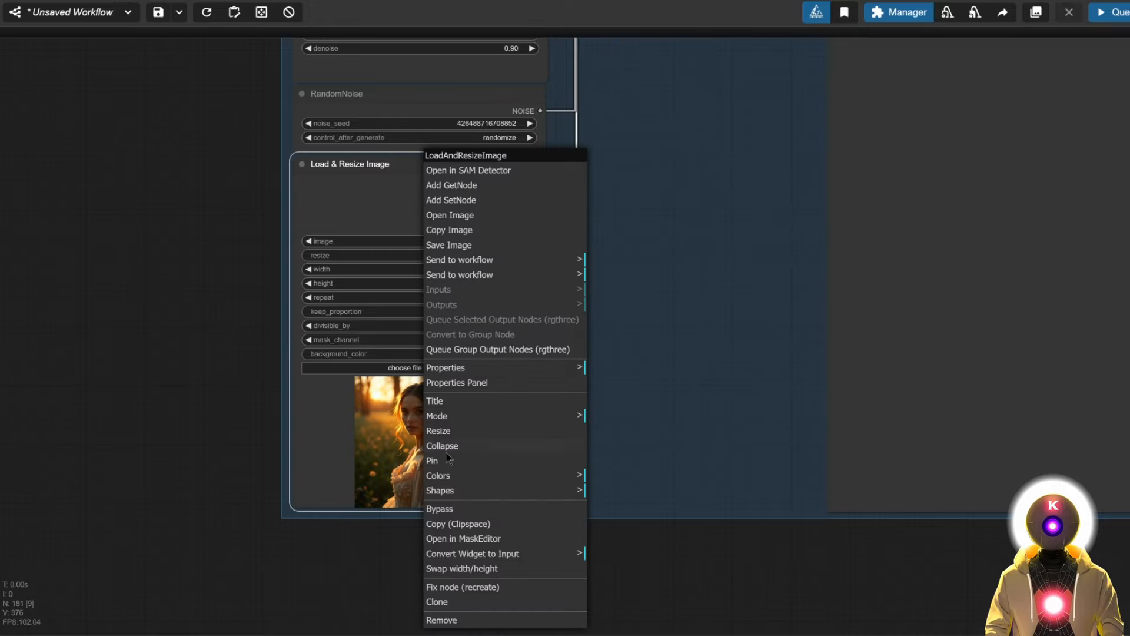
{"action": "left_click", "coordinate": [463, 539]}
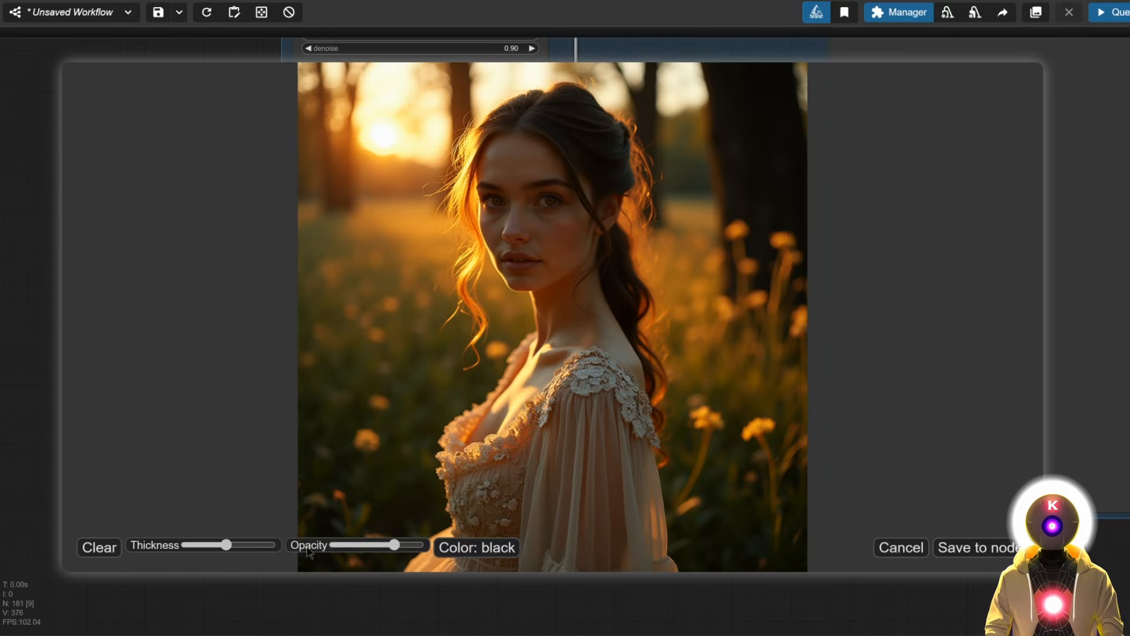
Increase the brush thickness, paint a mask over the woman's face and hair, and save it to the node.
{"action": "left_click_drag", "start_coordinate": [235, 545], "coordinate": [255, 546]}
{"action": "mouse_move", "coordinate": [518, 122]}
{"action": "left_mouse_down"}
{"action": "mouse_move", "coordinate": [530, 164]}
{"action": "mouse_move", "coordinate": [482, 173]}
{"action": "mouse_move", "coordinate": [474, 203]}
{"action": "mouse_move", "coordinate": [495, 316]}
{"action": "mouse_move", "coordinate": [552, 288]}
{"action": "mouse_move", "coordinate": [590, 297]}
{"action": "mouse_move", "coordinate": [586, 309]}
{"action": "mouse_move", "coordinate": [633, 311]}
{"action": "mouse_move", "coordinate": [651, 185]}
{"action": "mouse_move", "coordinate": [634, 163]}
{"action": "mouse_move", "coordinate": [608, 159]}
{"action": "mouse_move", "coordinate": [614, 125]}
{"action": "mouse_move", "coordinate": [600, 111]}
{"action": "mouse_move", "coordinate": [496, 125]}
{"action": "mouse_move", "coordinate": [458, 201]}
{"action": "mouse_move", "coordinate": [499, 180]}
{"action": "mouse_move", "coordinate": [532, 320]}
{"action": "left_mouse_up"}
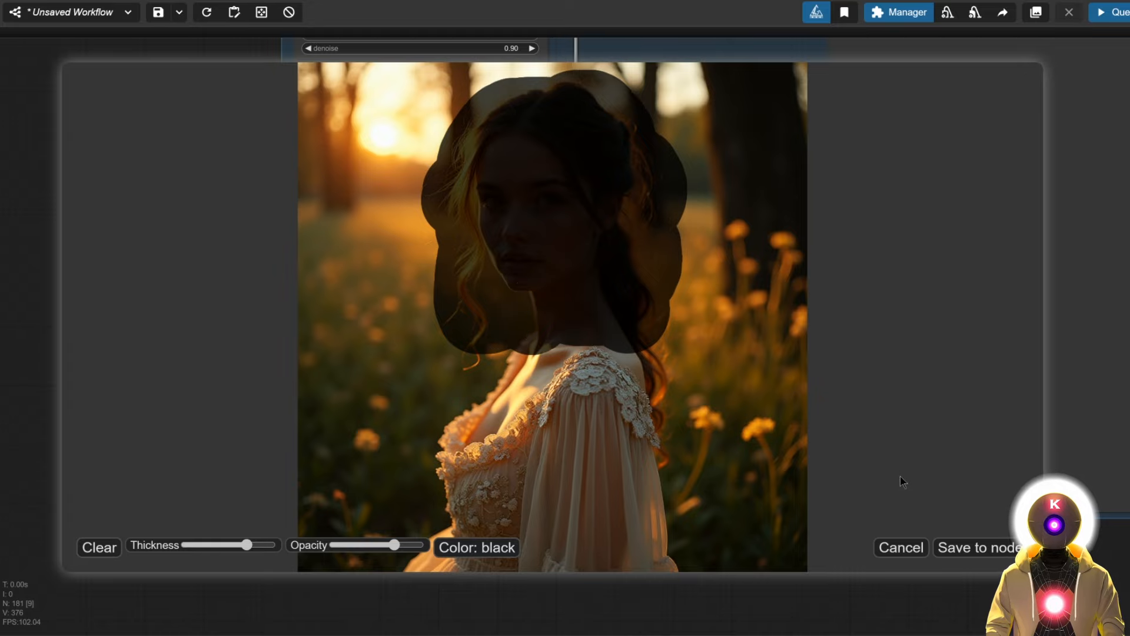
{"action": "left_click", "coordinate": [956, 553]}
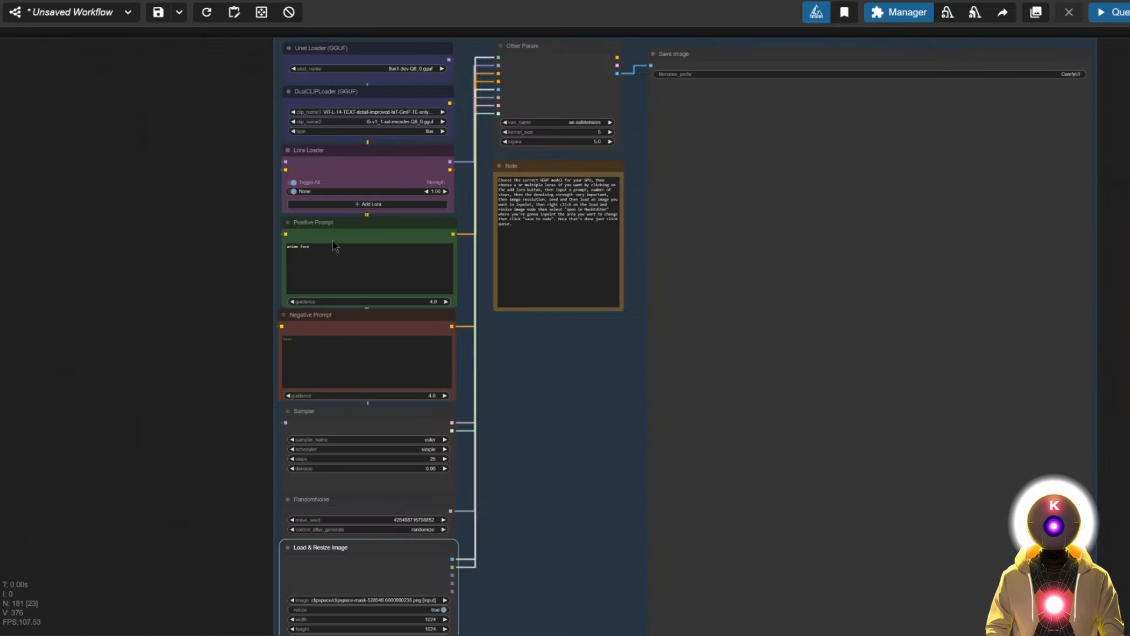
Check the inpainting group's prompt, sampler and denoise settings, and queue the workflow to repaint the masked face.
{"action": "scroll", "coordinate": [294, 365], "scroll_direction": "down", "scroll_amount": 3}
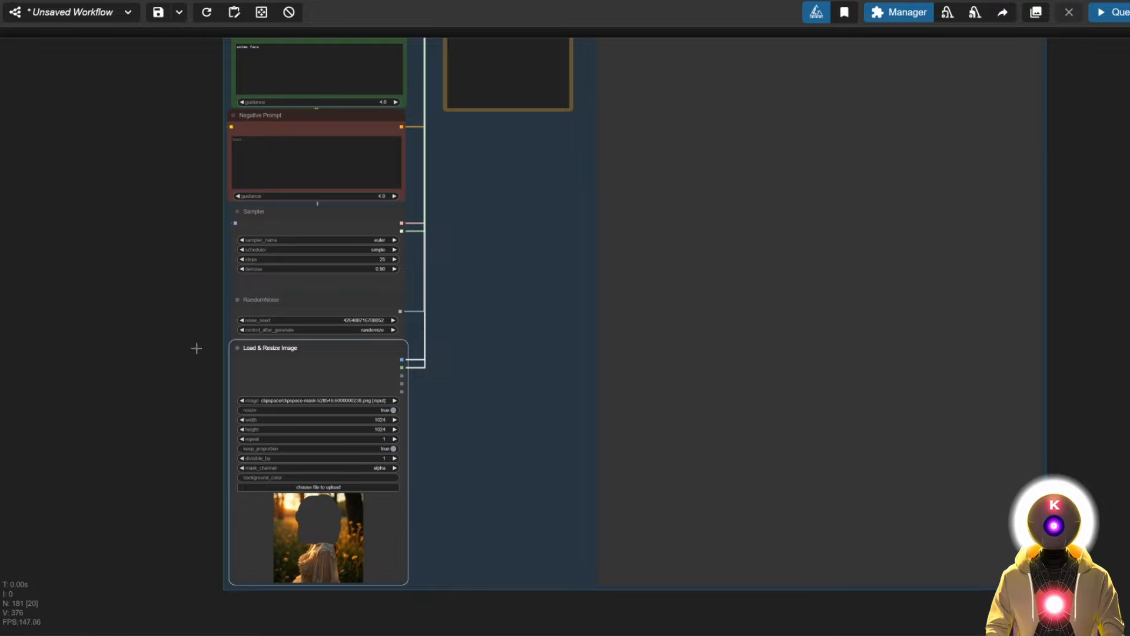
{"action": "scroll", "coordinate": [196, 348], "scroll_direction": "up", "scroll_amount": 2}
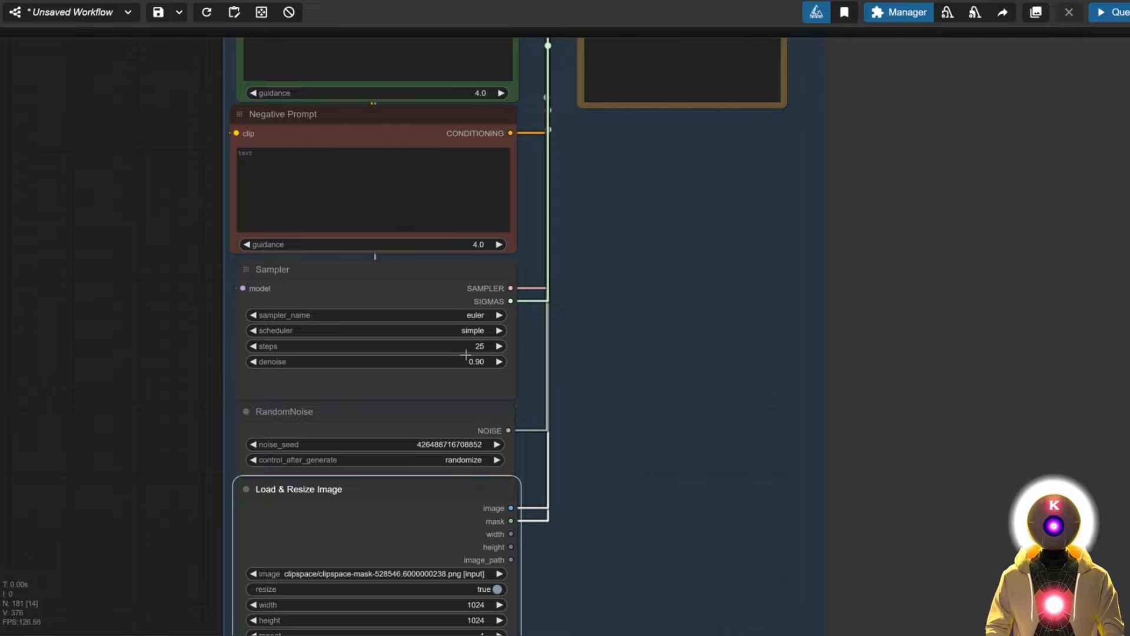
{"action": "scroll", "coordinate": [425, 348], "scroll_direction": "down", "scroll_amount": 2}
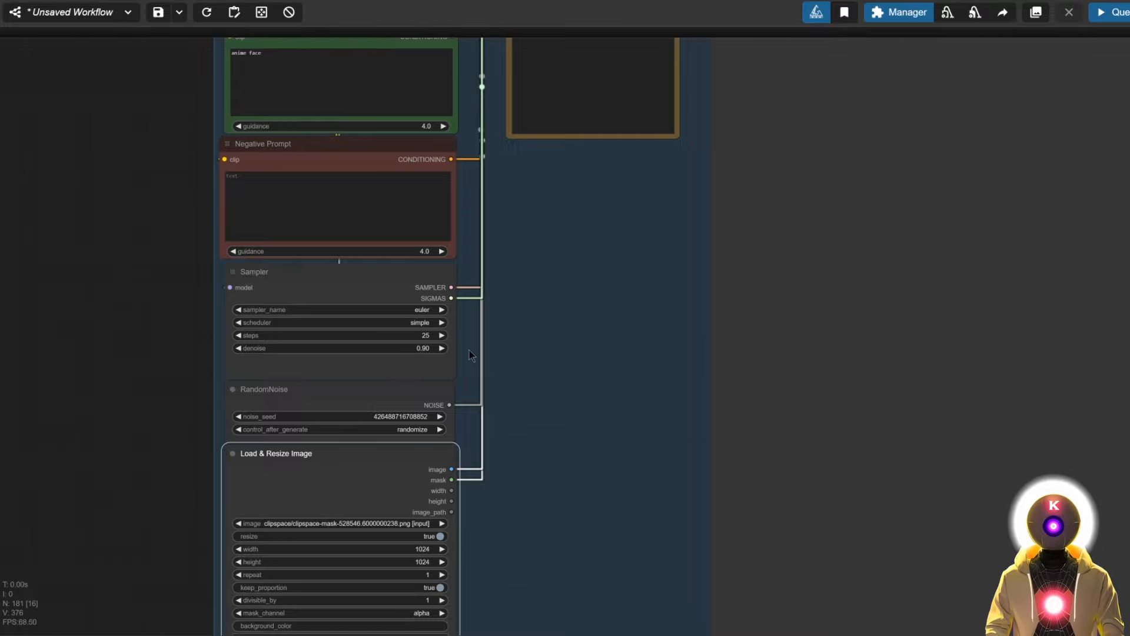
{"action": "scroll", "coordinate": [465, 352], "scroll_direction": "down", "scroll_amount": 1}
{"action": "scroll", "coordinate": [265, 271], "scroll_direction": "down", "scroll_amount": 5}
{"action": "scroll", "coordinate": [196, 254], "scroll_direction": "up", "scroll_amount": 3}
{"action": "left_click_drag", "start_coordinate": [197, 254], "coordinate": [165, 349]}
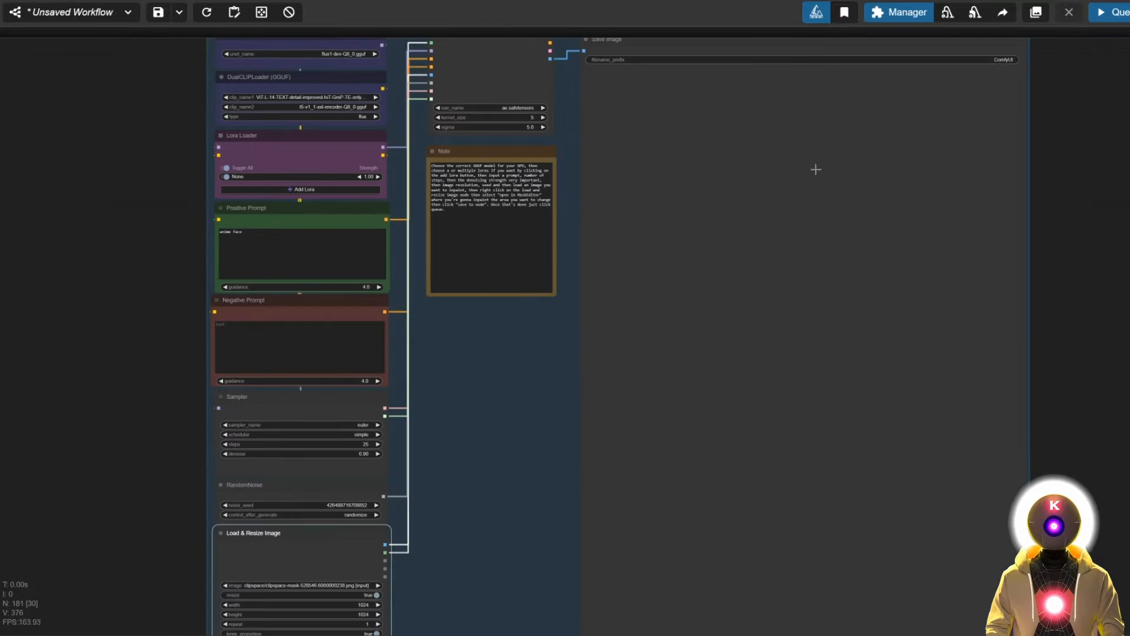
{"action": "left_click", "coordinate": [1107, 11]}
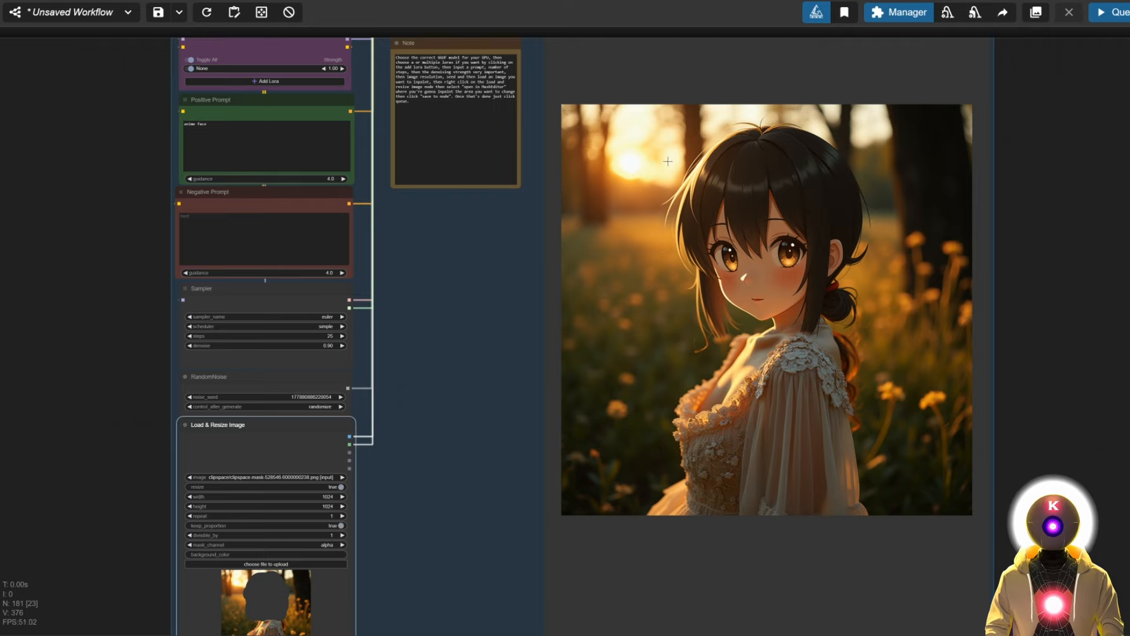
Copy the inpainted result image from the GGUF INPAINTING group's Save Image node.
{"action": "left_click_drag", "start_coordinate": [1128, 193], "coordinate": [1052, 207]}
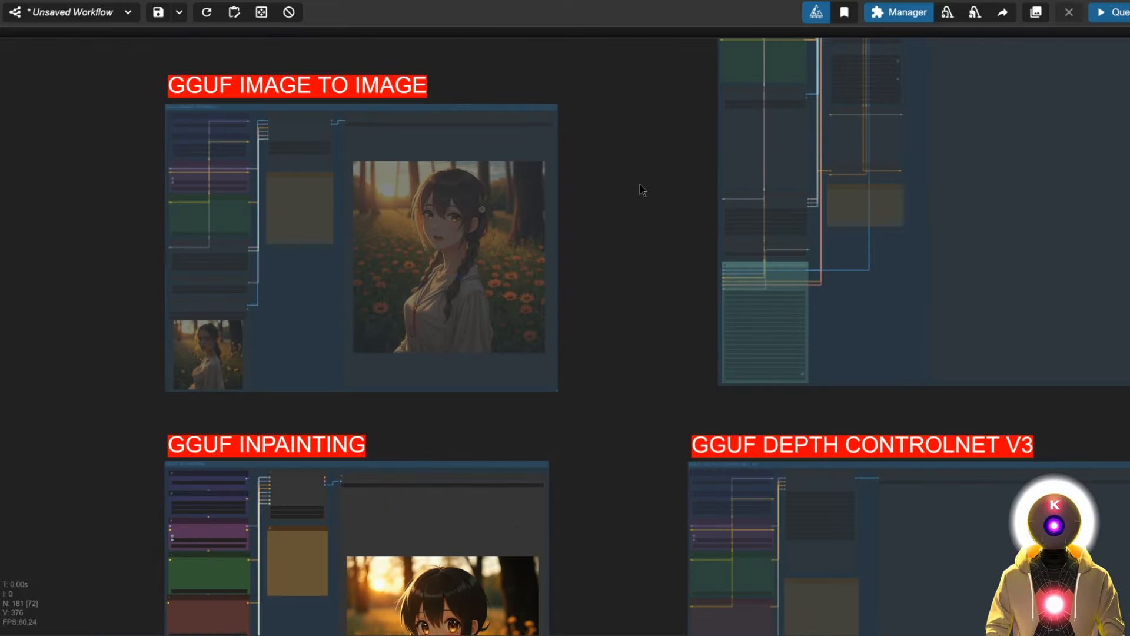
{"action": "left_click_drag", "start_coordinate": [641, 187], "coordinate": [600, 333]}
{"action": "scroll", "coordinate": [601, 333], "scroll_direction": "down", "scroll_amount": 3}
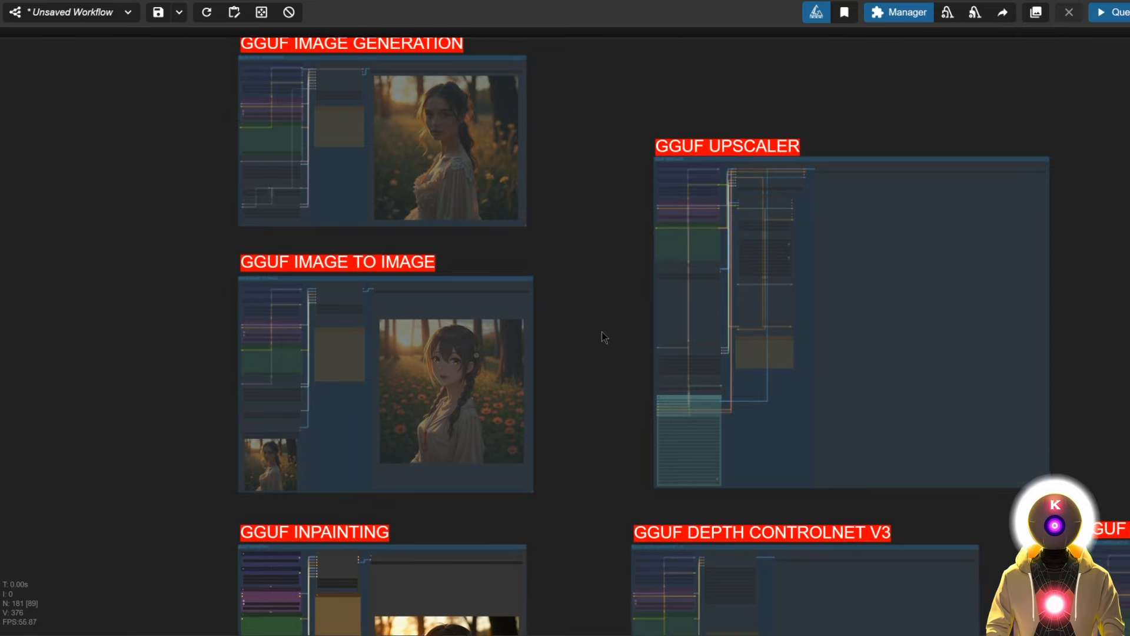
{"action": "scroll", "coordinate": [601, 331], "scroll_direction": "down", "scroll_amount": 2}
{"action": "scroll", "coordinate": [592, 384], "scroll_direction": "down", "scroll_amount": 3}
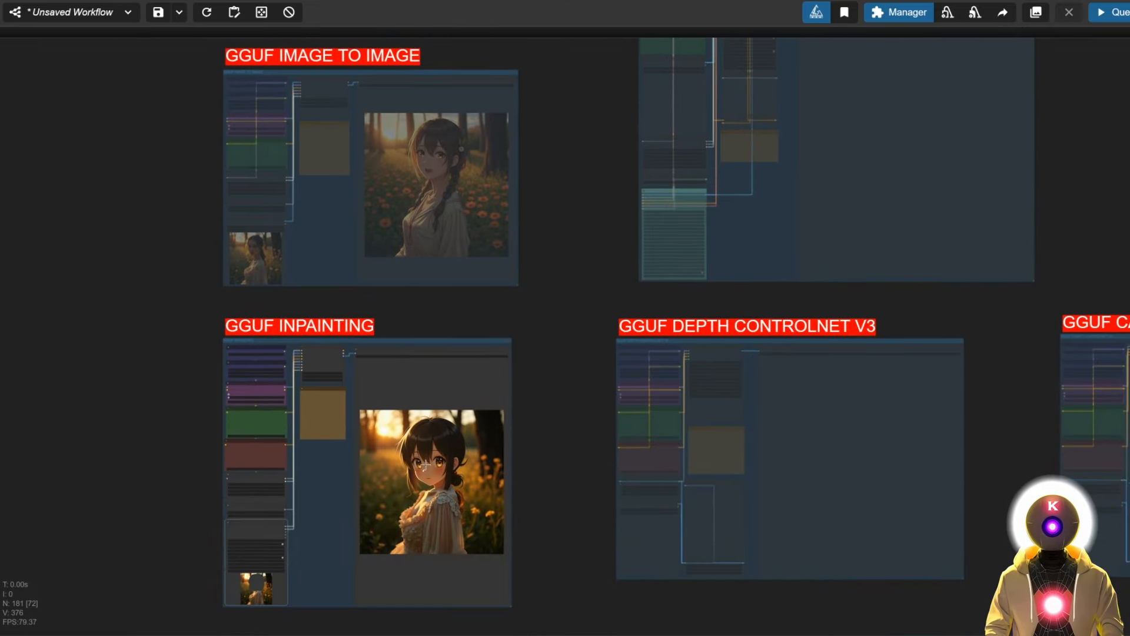
{"action": "right_click", "coordinate": [421, 149]}
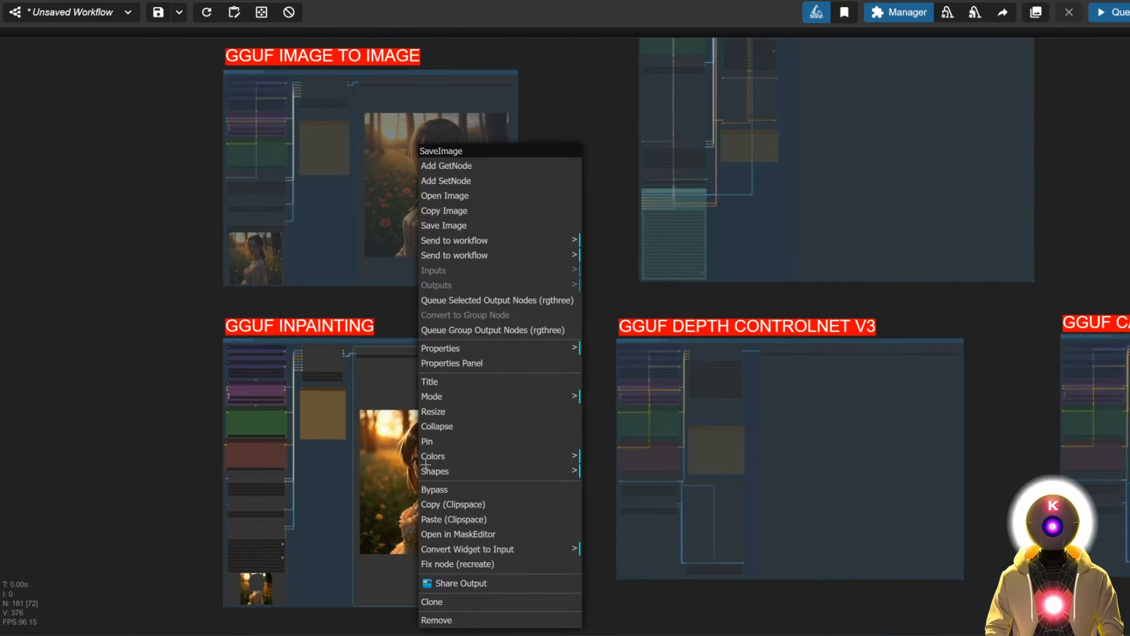
{"action": "left_click", "coordinate": [468, 212]}
Set the GGUF INPAINTING group's nodes to Never and the GGUF UPSCALER group's nodes to Always.
{"action": "right_click", "coordinate": [314, 306]}
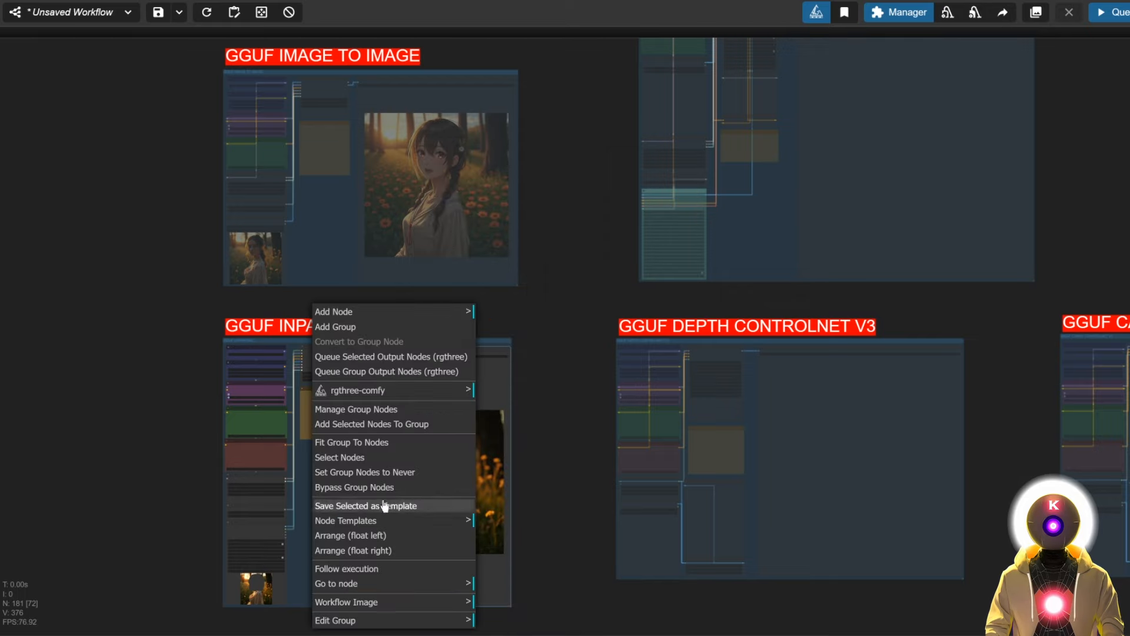
{"action": "left_click", "coordinate": [406, 474]}
{"action": "left_click_drag", "start_coordinate": [752, 230], "coordinate": [514, 457]}
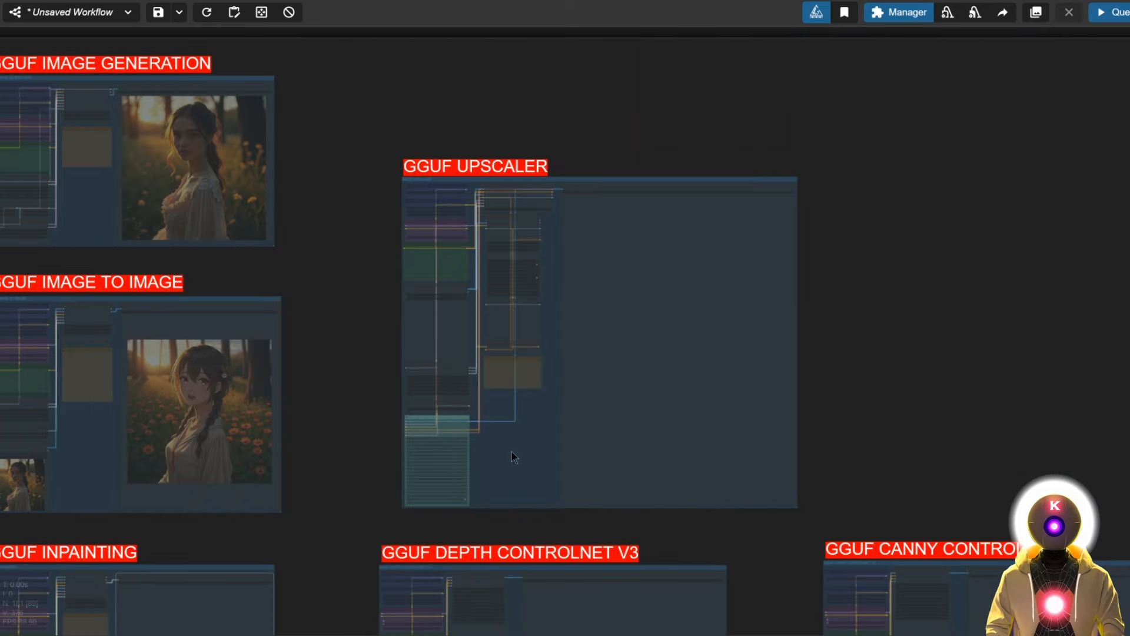
{"action": "right_click", "coordinate": [511, 457]}
{"action": "left_click", "coordinate": [578, 471]}
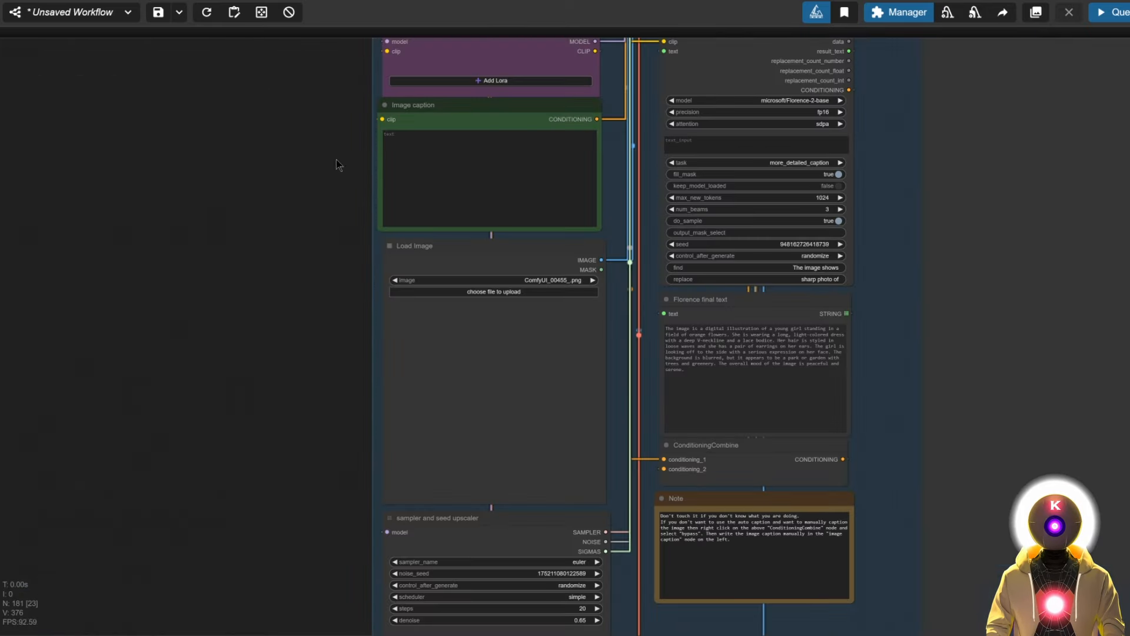
Paste the copied inpainted image into the upscaler group's Load Image node and run the upscale.
{"action": "left_click", "coordinate": [519, 333]}
{"action": "key", "text": "ctrl+v"}
{"action": "scroll", "coordinate": [295, 323], "scroll_direction": "down", "scroll_amount": 5}
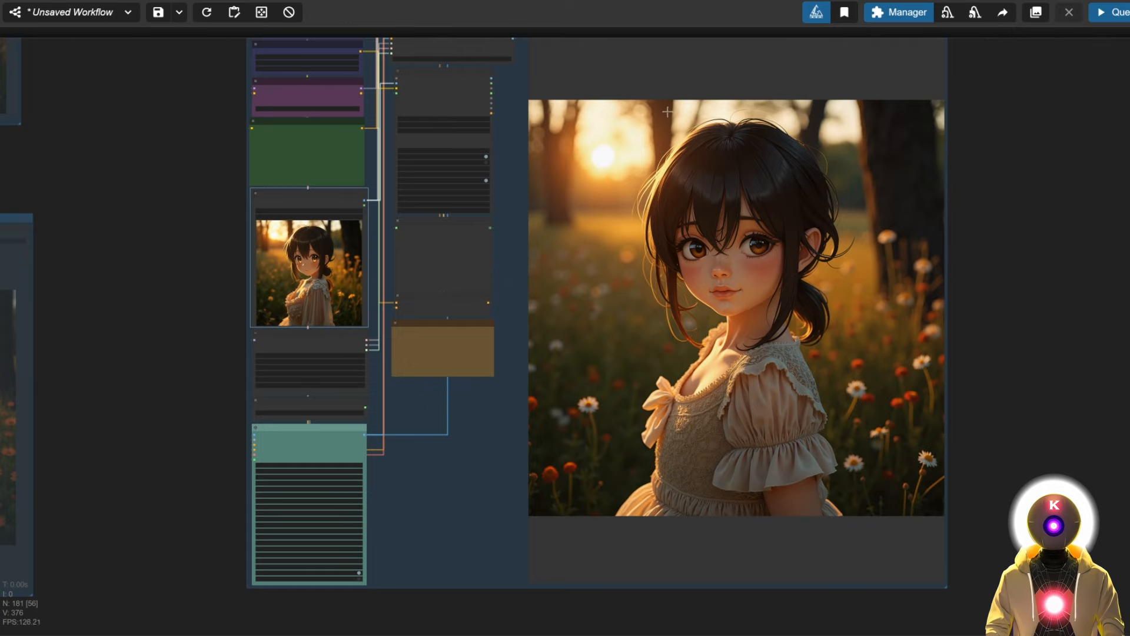
Bypass the upscaler group's ConditioningCombine node so that the automatic caption is not used.
{"action": "scroll", "coordinate": [549, 427], "scroll_direction": "up", "scroll_amount": 6}
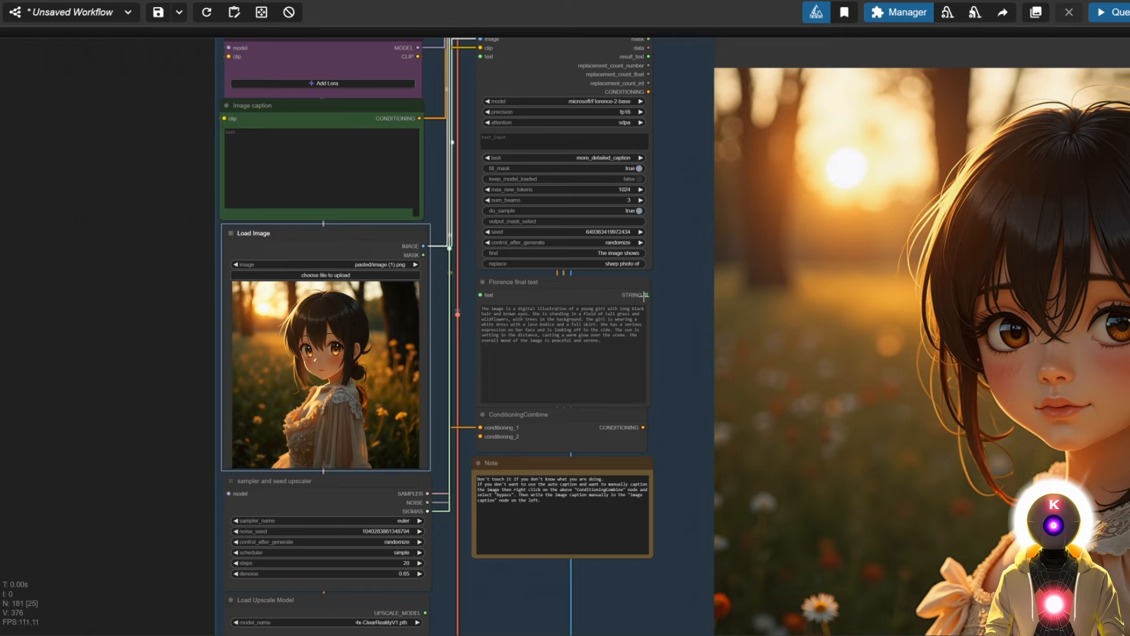
{"action": "right_click", "coordinate": [541, 431]}
{"action": "left_click", "coordinate": [568, 540]}
Enter "anime girl in a flower field" in the Image caption node and queue the upscale again.
{"action": "left_click", "coordinate": [283, 150]}
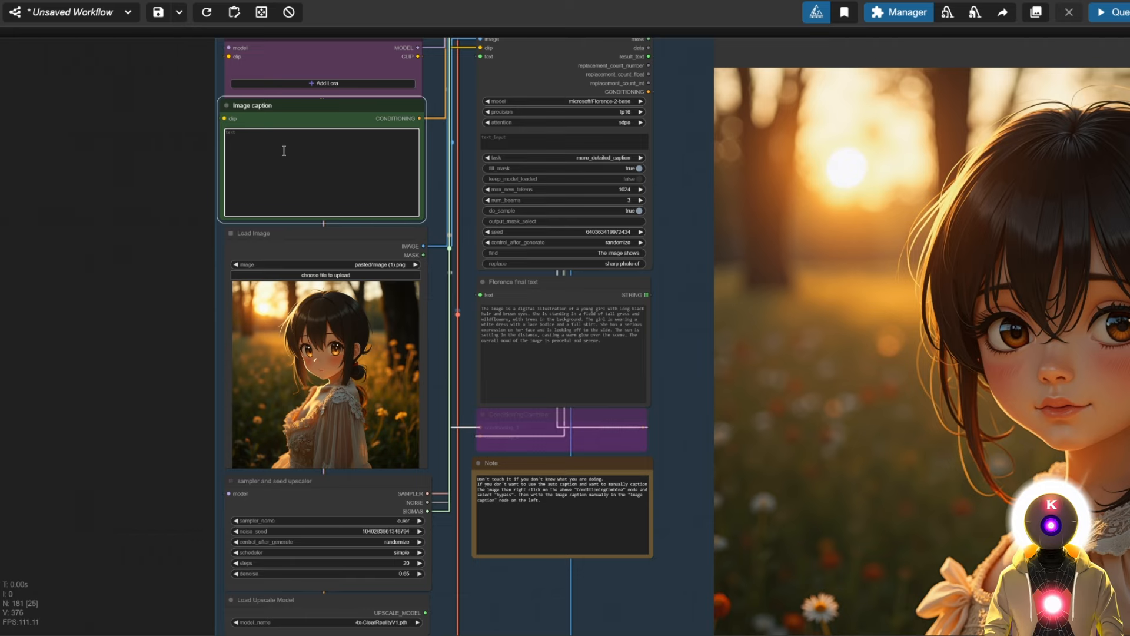
{"action": "type", "text": "anime girl in a flower field"}
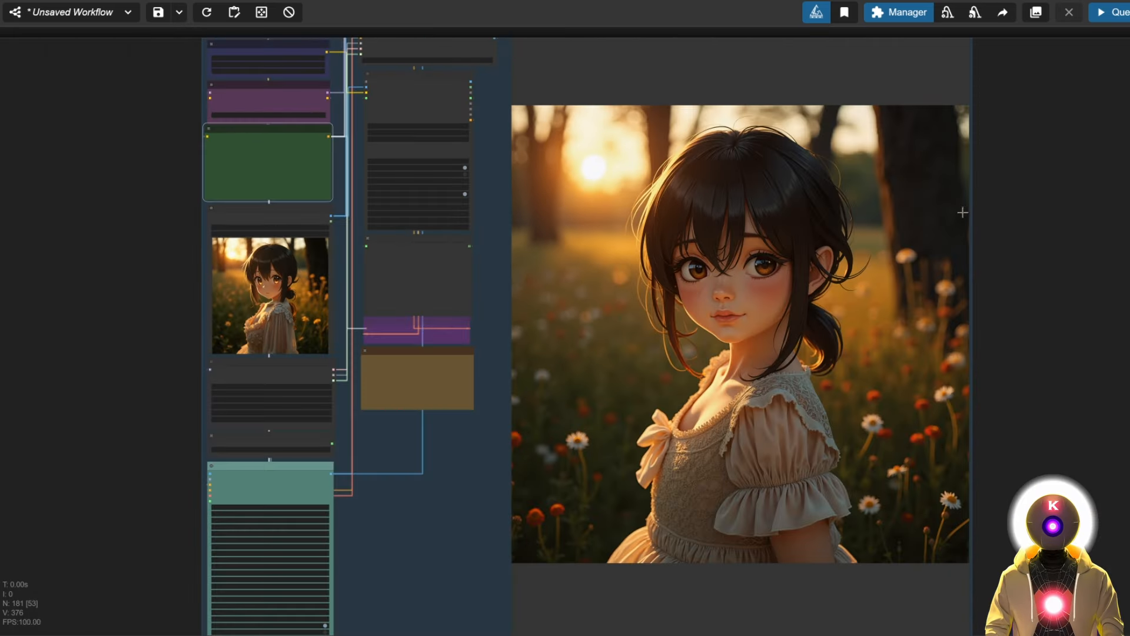
{"action": "left_click", "coordinate": [1109, 11]}
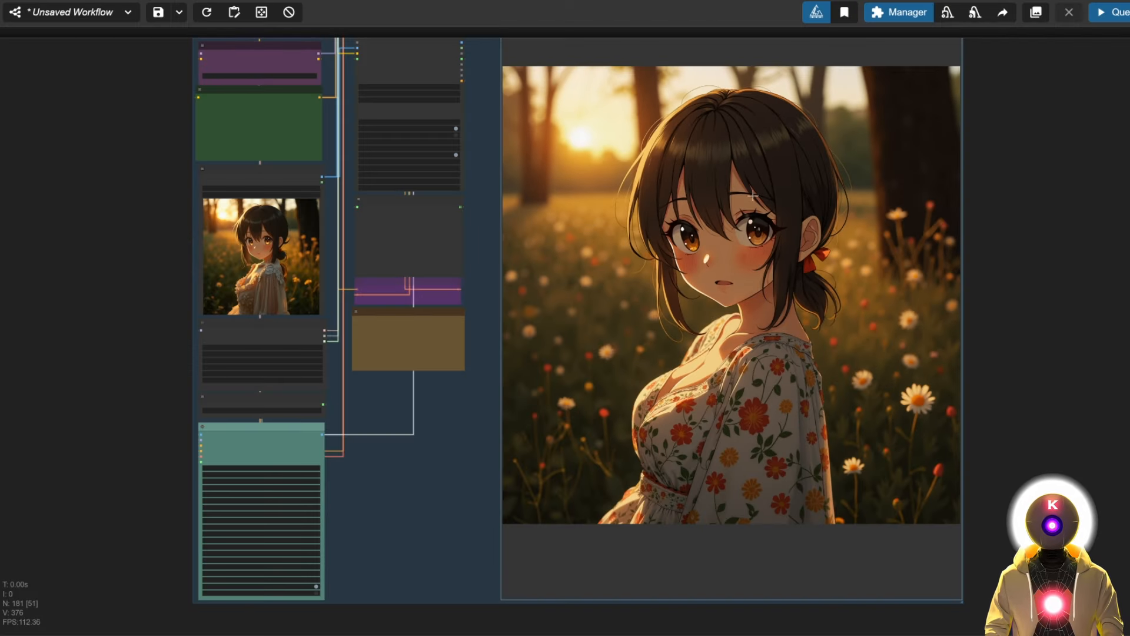
Set the GGUF UPSCALER group's nodes to Never and the GGUF DEPTH CONTROLNET V3 group's nodes to Always.
{"action": "scroll", "coordinate": [1025, 283], "scroll_direction": "down", "scroll_amount": 6}
{"action": "left_click_drag", "start_coordinate": [1026, 283], "coordinate": [906, 68]}
{"action": "scroll", "coordinate": [574, 300], "scroll_direction": "up", "scroll_amount": 7}
{"action": "left_click_drag", "start_coordinate": [561, 257], "coordinate": [563, 190]}
{"action": "scroll", "coordinate": [574, 195], "scroll_direction": "down", "scroll_amount": 6}
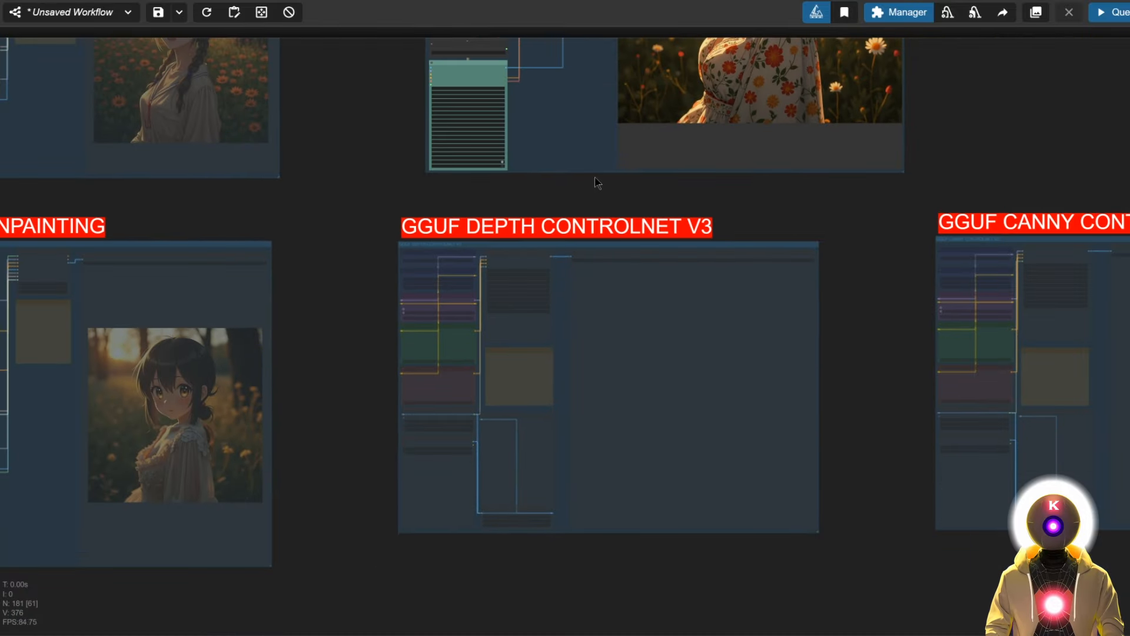
{"action": "left_click_drag", "start_coordinate": [555, 235], "coordinate": [538, 308]}
{"action": "right_click", "coordinate": [554, 173]}
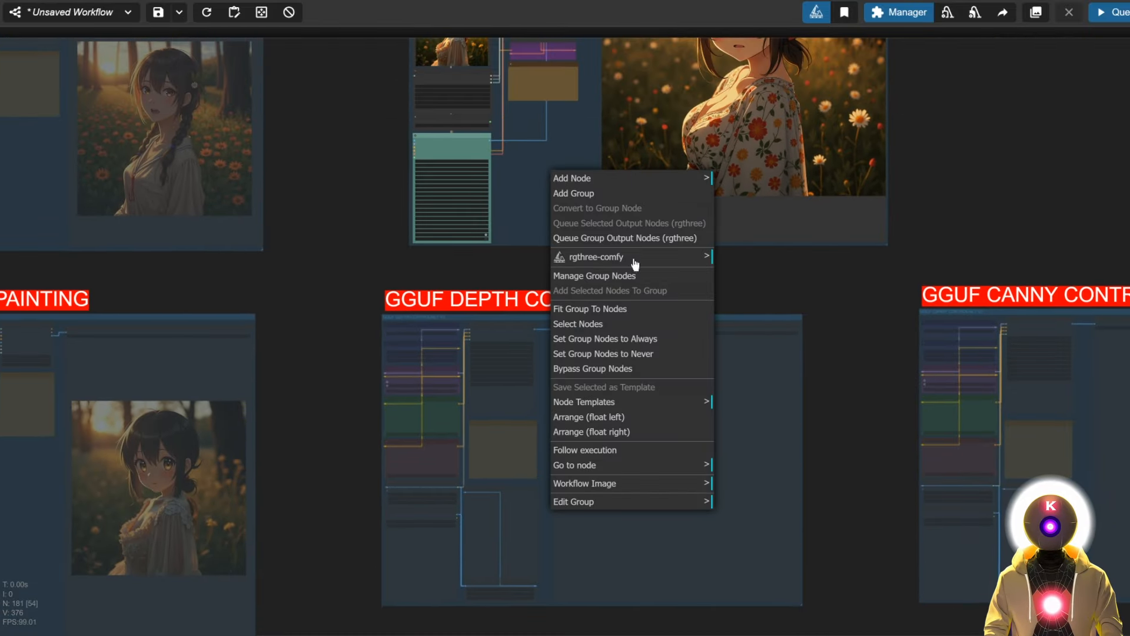
{"action": "left_click", "coordinate": [648, 353]}
{"action": "right_click", "coordinate": [541, 300]}
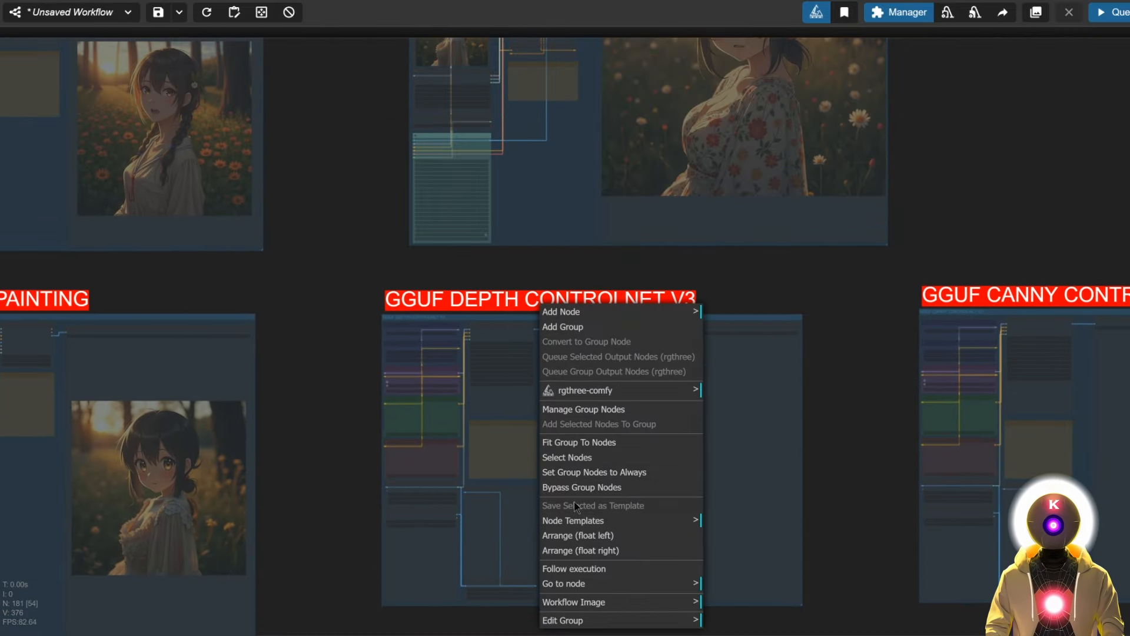
{"action": "left_click", "coordinate": [624, 478]}
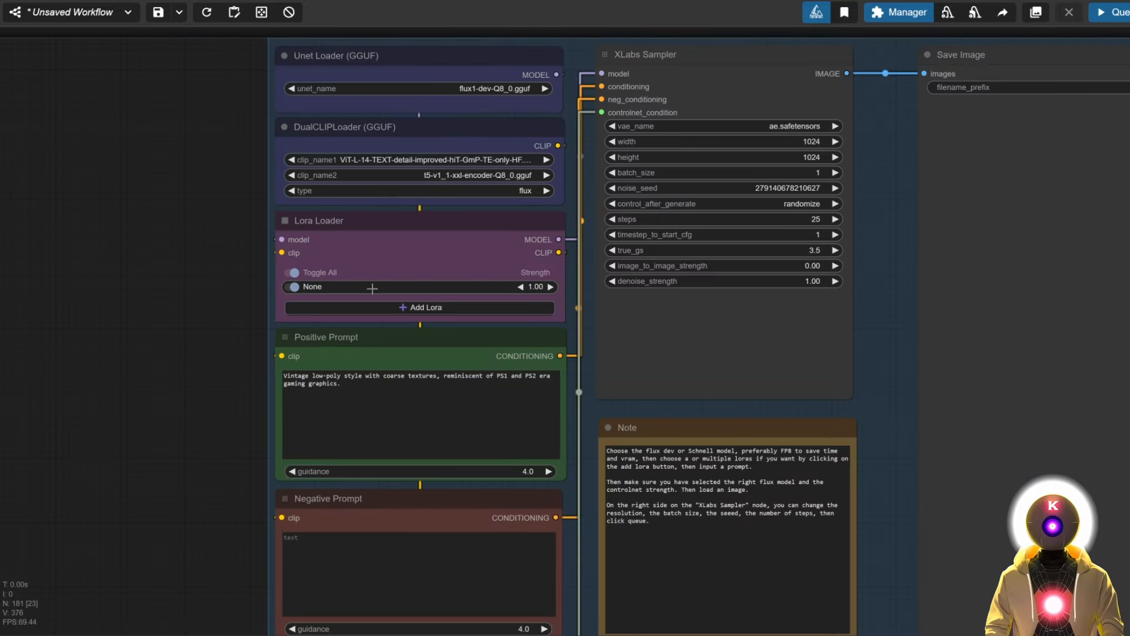
Choose the ps1_flux_lora_v1_0 PS1/PS2 game graphics LoRA in the depth ControlNet group's Lora Loader.
{"action": "left_click", "coordinate": [372, 288]}
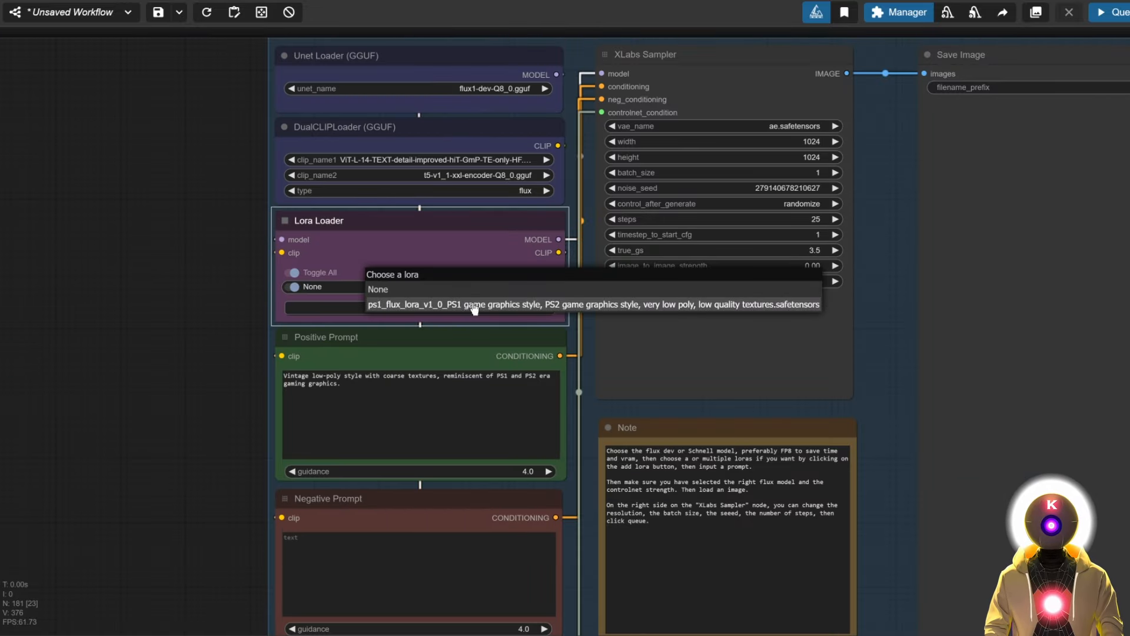
{"action": "left_click", "coordinate": [515, 304]}
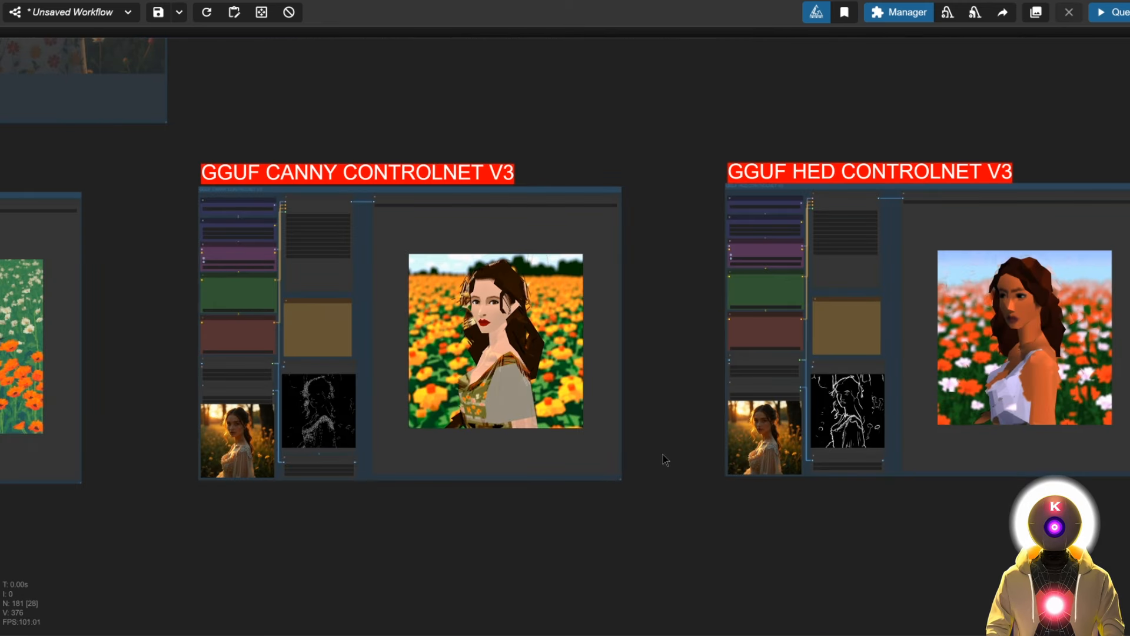
{"action": "left_click_drag", "start_coordinate": [648, 461], "coordinate": [570, 469]}
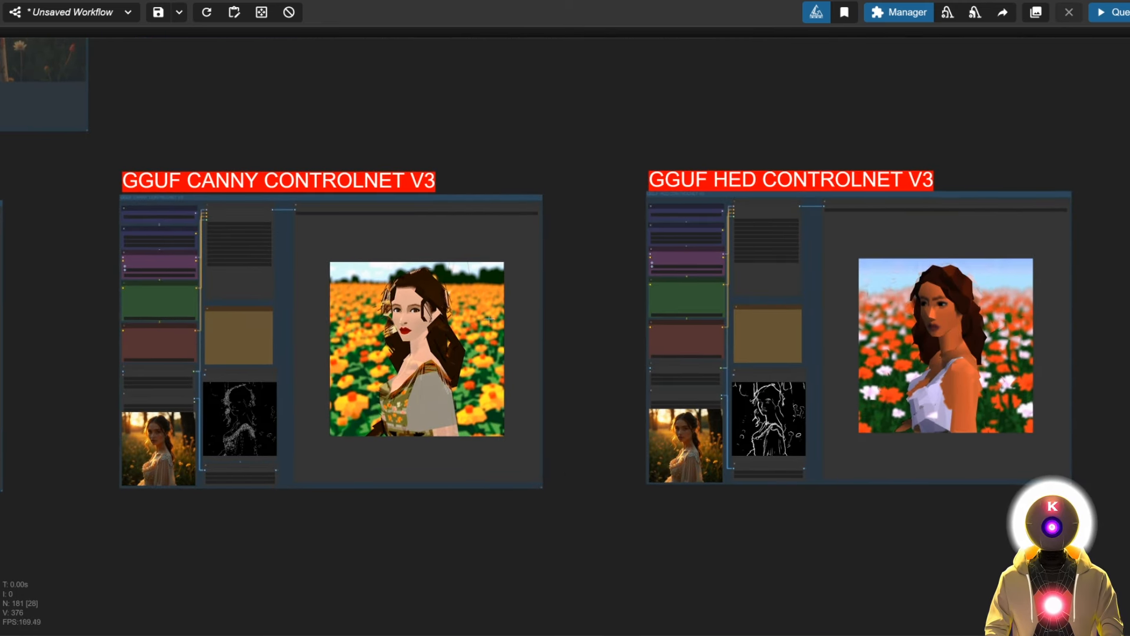
Examine the GGUF CANNY and HED CONTROLNET V3 groups and the overall layout of the all-in-one Flux workflow.
{"action": "left_click_drag", "start_coordinate": [277, 495], "coordinate": [506, 472]}
{"action": "scroll", "coordinate": [505, 432], "scroll_direction": "up", "scroll_amount": 6}
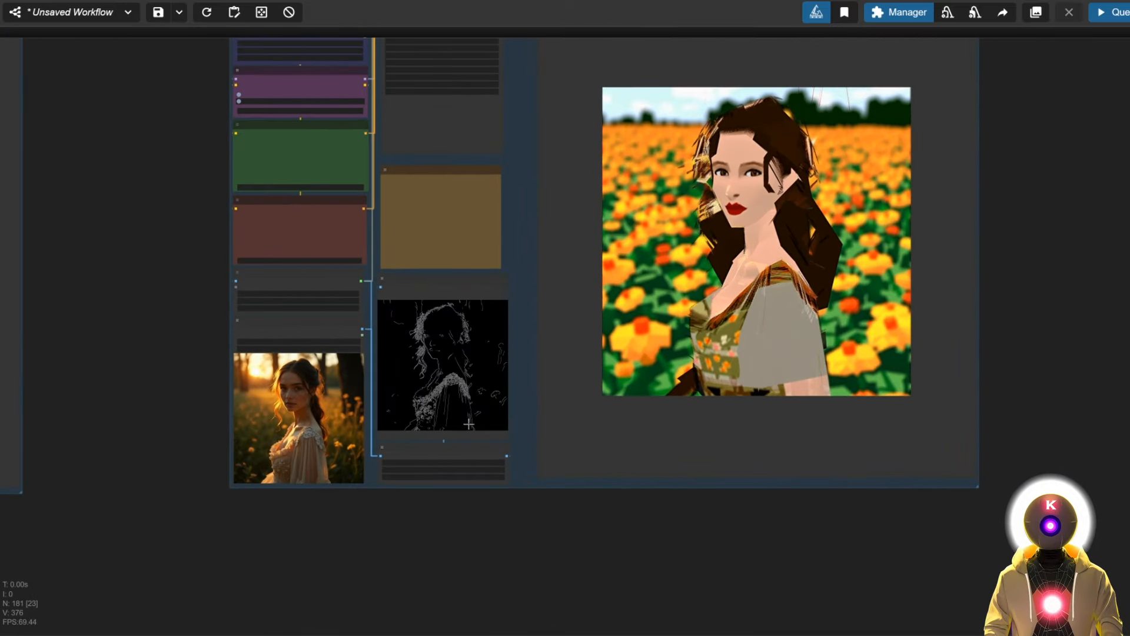
{"action": "scroll", "coordinate": [451, 366], "scroll_direction": "down", "scroll_amount": 3}
{"action": "left_click_drag", "start_coordinate": [838, 405], "coordinate": [624, 438]}
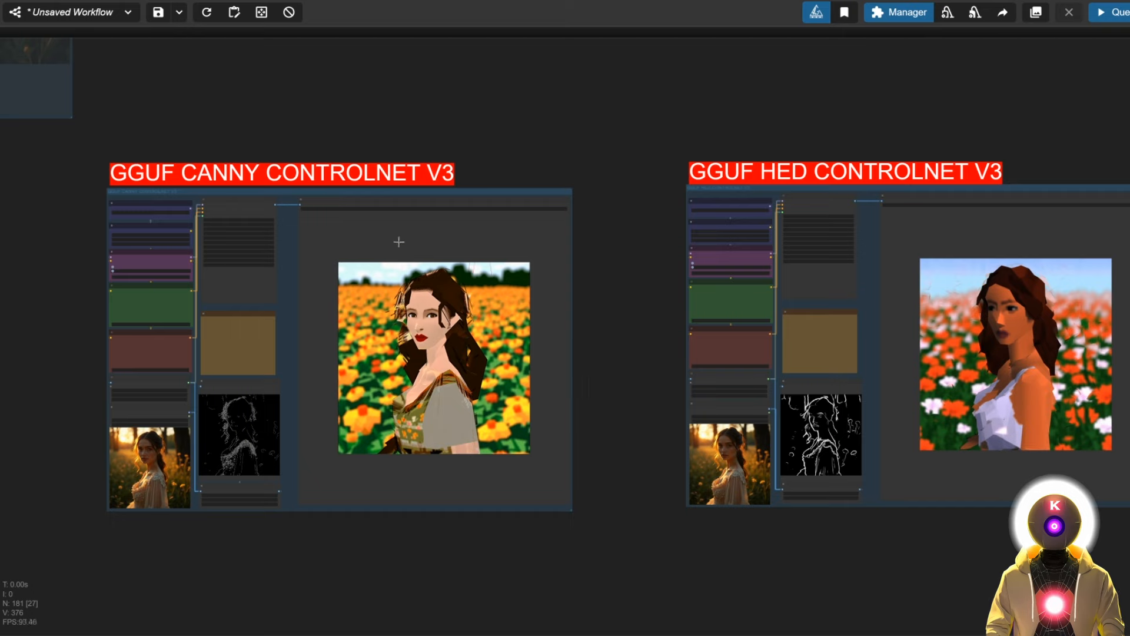
{"action": "left_click_drag", "start_coordinate": [641, 190], "coordinate": [1127, 179]}
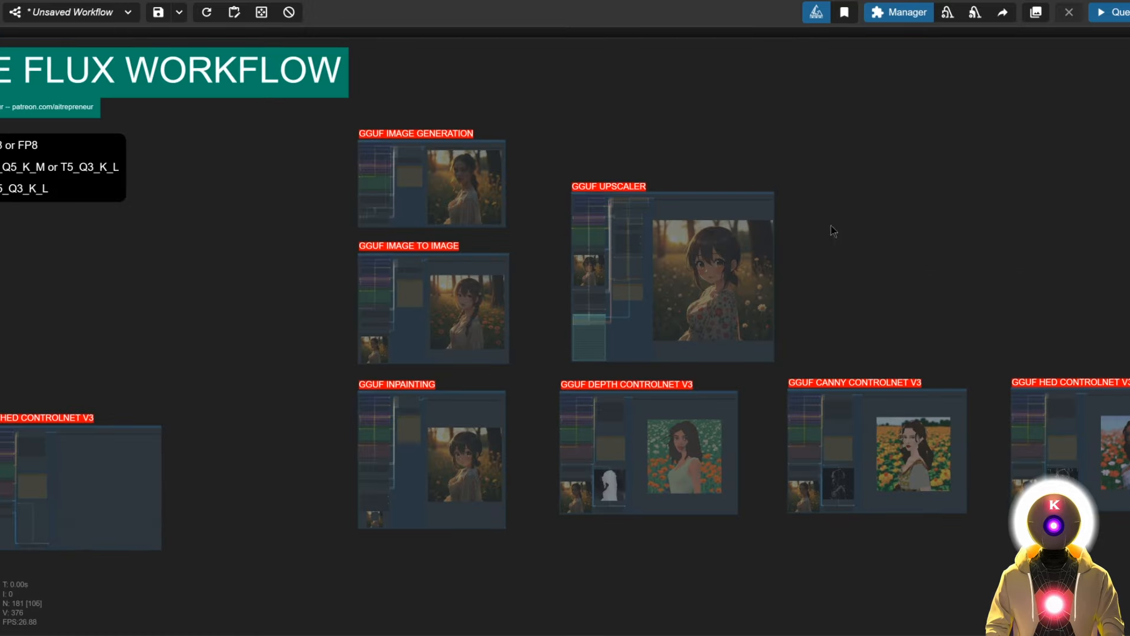
{"action": "left_click_drag", "start_coordinate": [233, 263], "coordinate": [502, 229]}
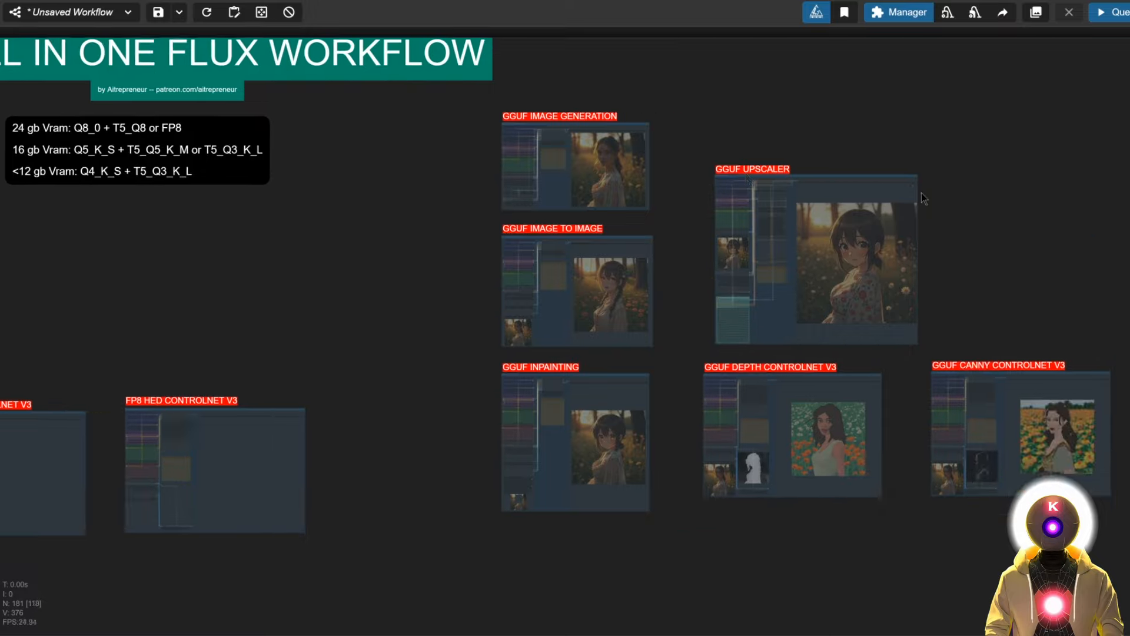
{"action": "left_click_drag", "start_coordinate": [1073, 207], "coordinate": [966, 240]}
{"action": "left_click_drag", "start_coordinate": [365, 214], "coordinate": [729, 243]}
{"action": "left_click_drag", "start_coordinate": [645, 263], "coordinate": [535, 282]}
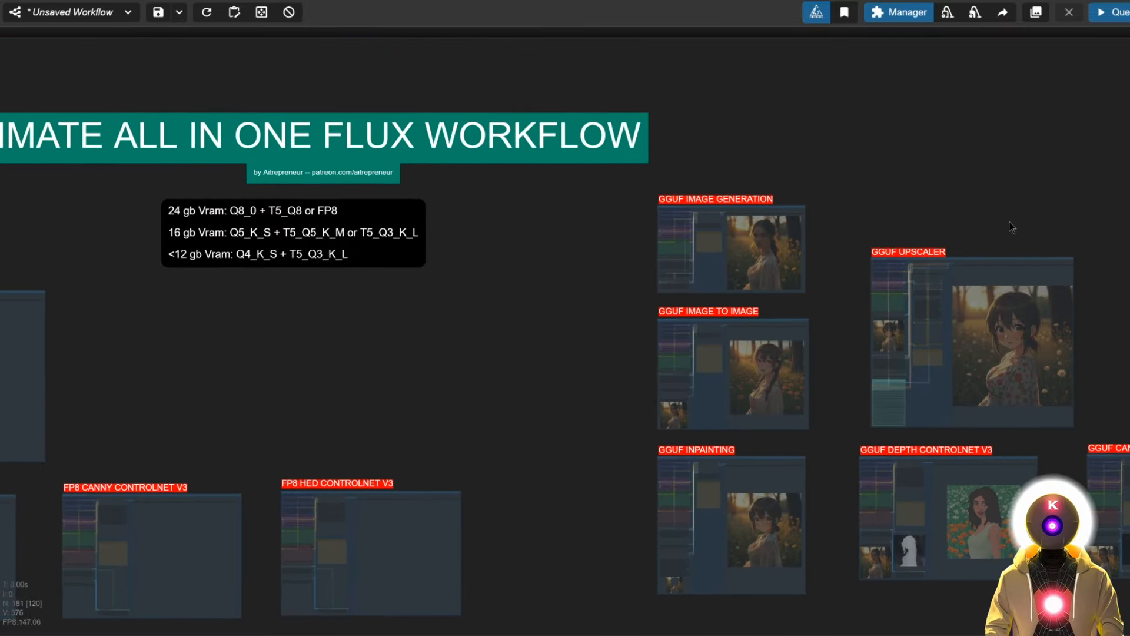
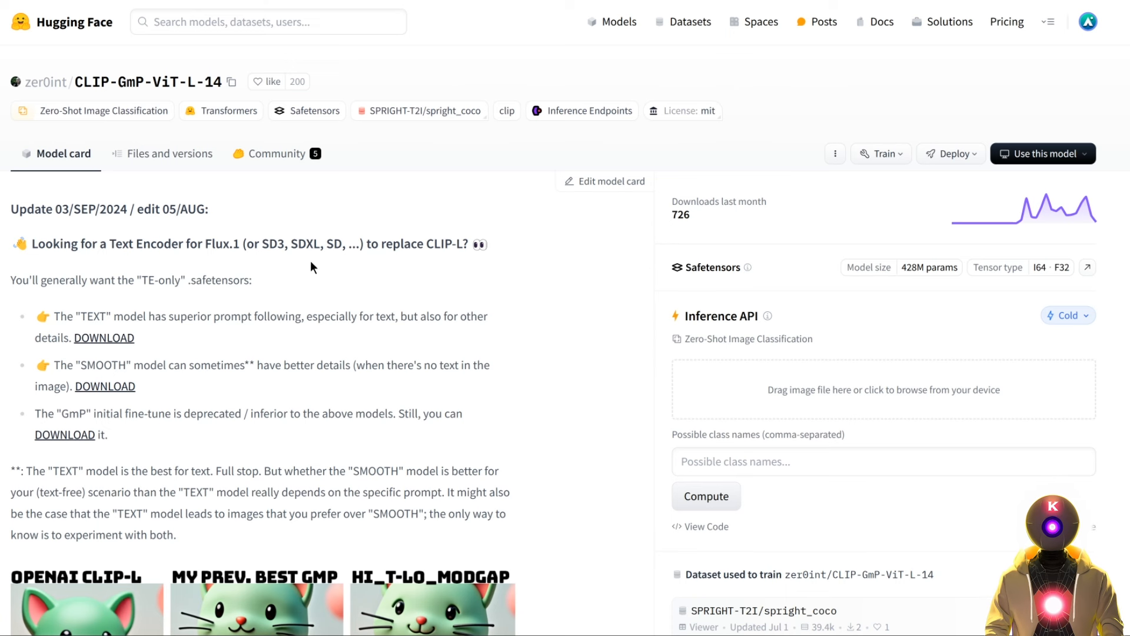
Read the Hugging Face model card of zer0int/CLIP-GmP-ViT-L-14, including its text-encoder comparison images, and look over the GGUF image generation loaders.
{"action": "scroll", "coordinate": [482, 188], "scroll_direction": "down", "scroll_amount": 1}
{"action": "scroll", "coordinate": [472, 263], "scroll_direction": "up", "scroll_amount": 1}
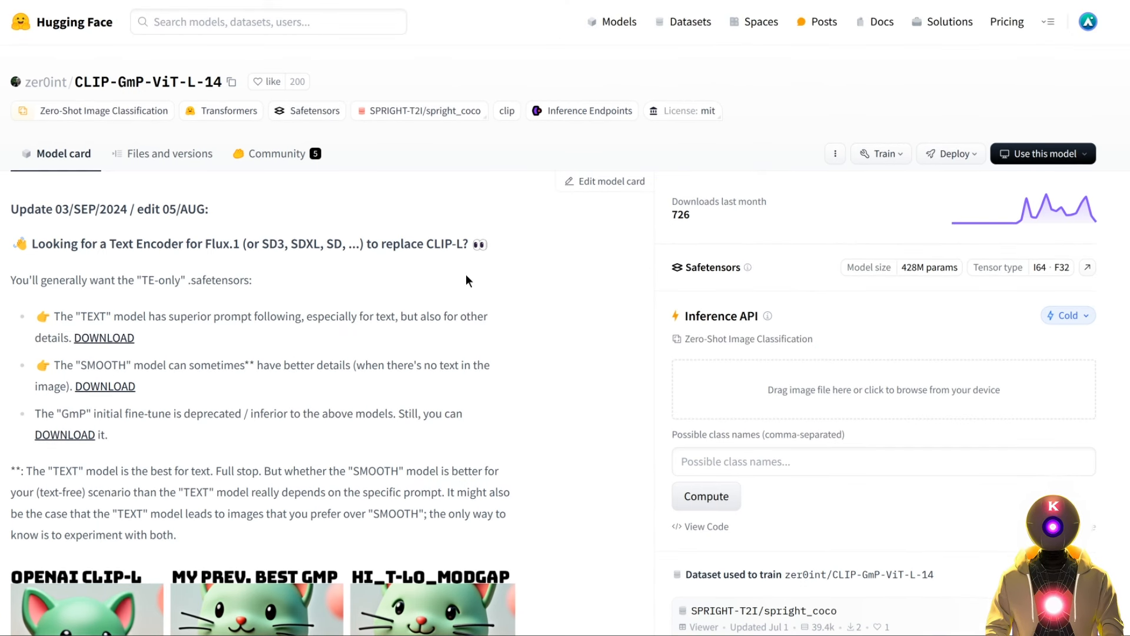
{"action": "scroll", "coordinate": [467, 279], "scroll_direction": "down", "scroll_amount": 8}
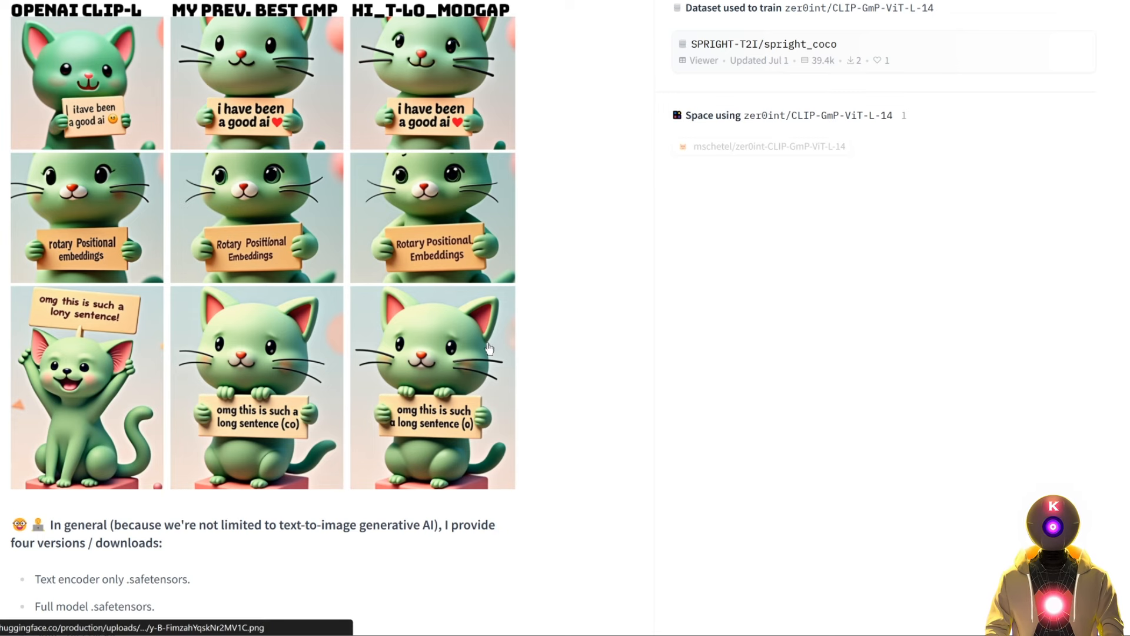
{"action": "scroll", "coordinate": [460, 283], "scroll_direction": "down", "scroll_amount": 1}
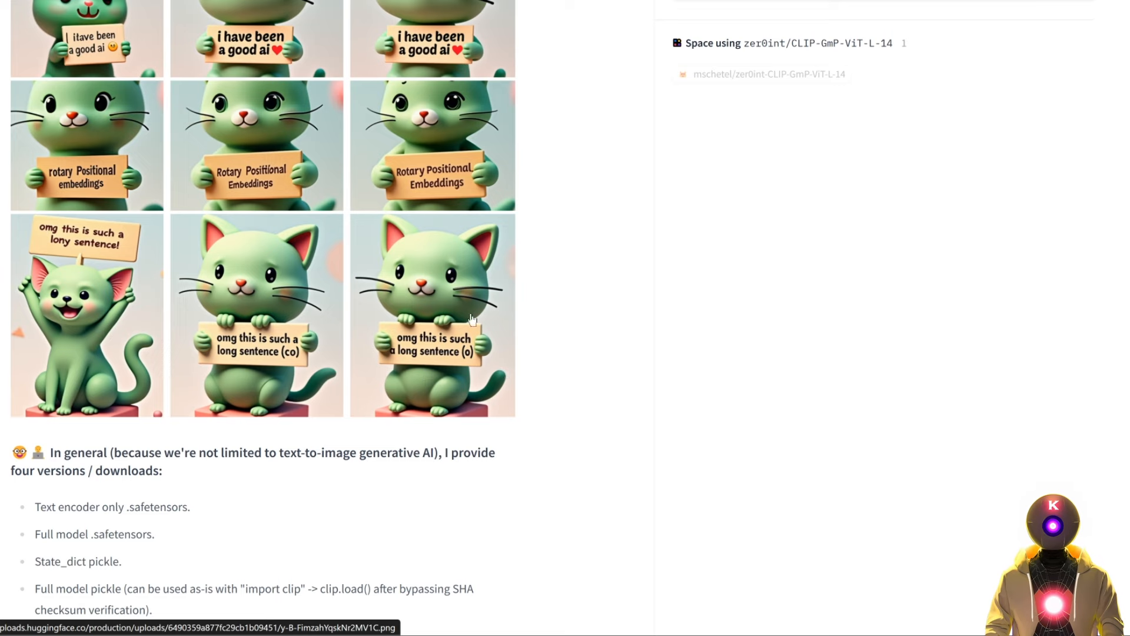
{"action": "scroll", "coordinate": [421, 348], "scroll_direction": "up", "scroll_amount": 1}
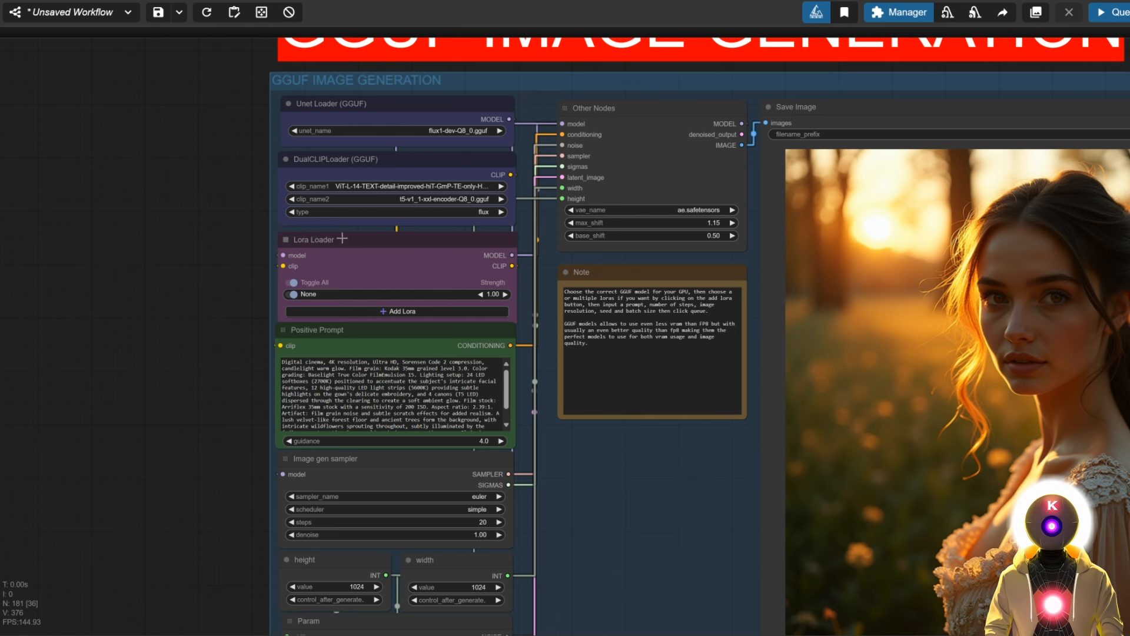
{"action": "scroll", "coordinate": [341, 238], "scroll_direction": "down", "scroll_amount": 1}
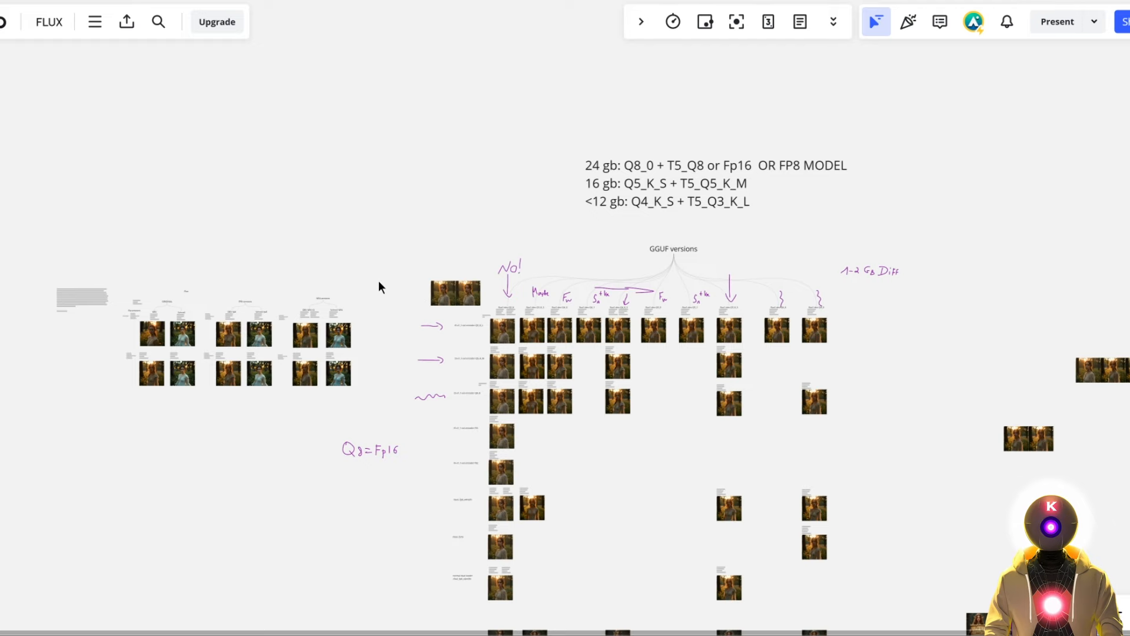
Compare the sample images and VRAM notes of the original, FP8 and NF4 Flux versions on the FLUX whiteboard.
{"action": "left_click_drag", "start_coordinate": [381, 283], "coordinate": [515, 268]}
{"action": "scroll", "coordinate": [457, 301], "scroll_direction": "up", "scroll_amount": 6}
{"action": "left_click_drag", "start_coordinate": [473, 302], "coordinate": [708, 209]}
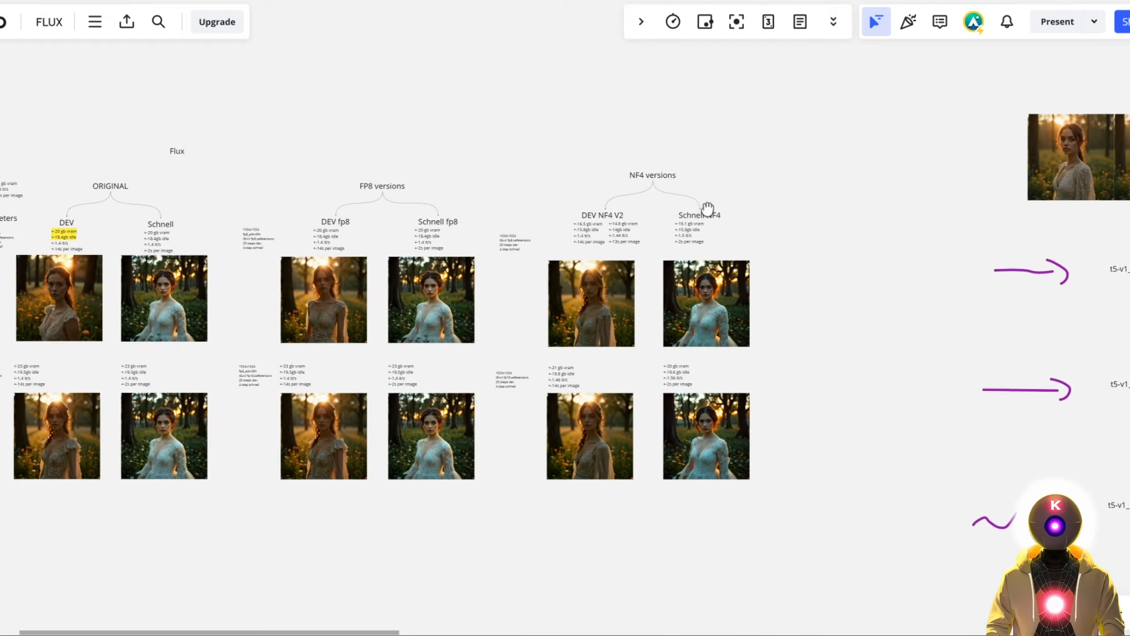
{"action": "scroll", "coordinate": [651, 185], "scroll_direction": "up", "scroll_amount": 4}
{"action": "left_click_drag", "start_coordinate": [541, 252], "coordinate": [503, 220]}
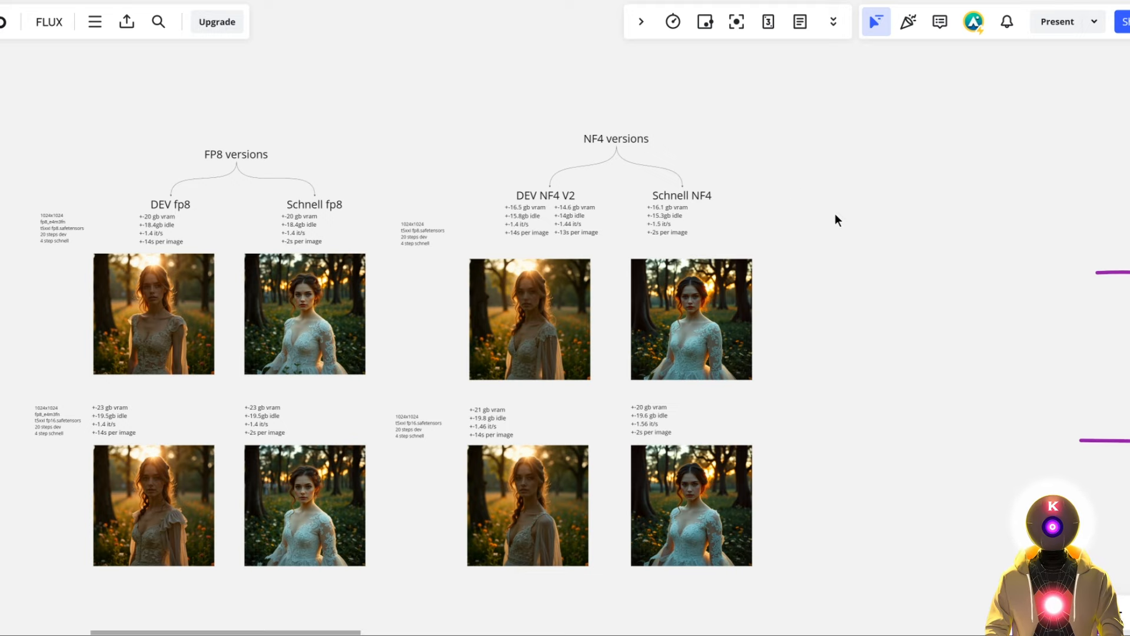
{"action": "left_click_drag", "start_coordinate": [799, 292], "coordinate": [676, 296]}
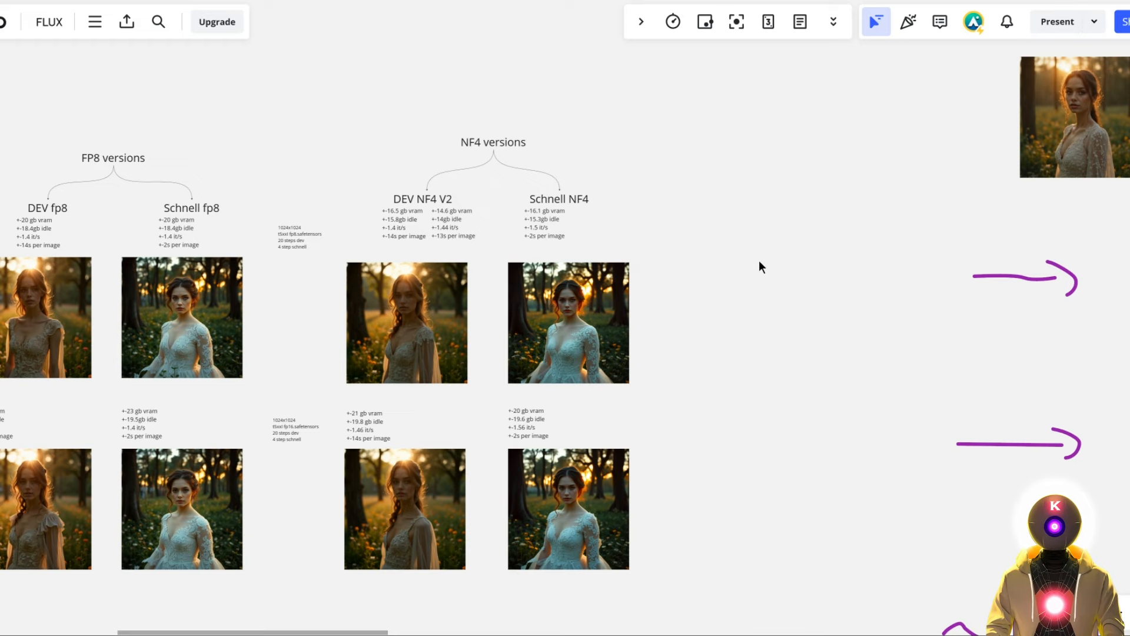
{"action": "left_click_drag", "start_coordinate": [782, 257], "coordinate": [844, 219]}
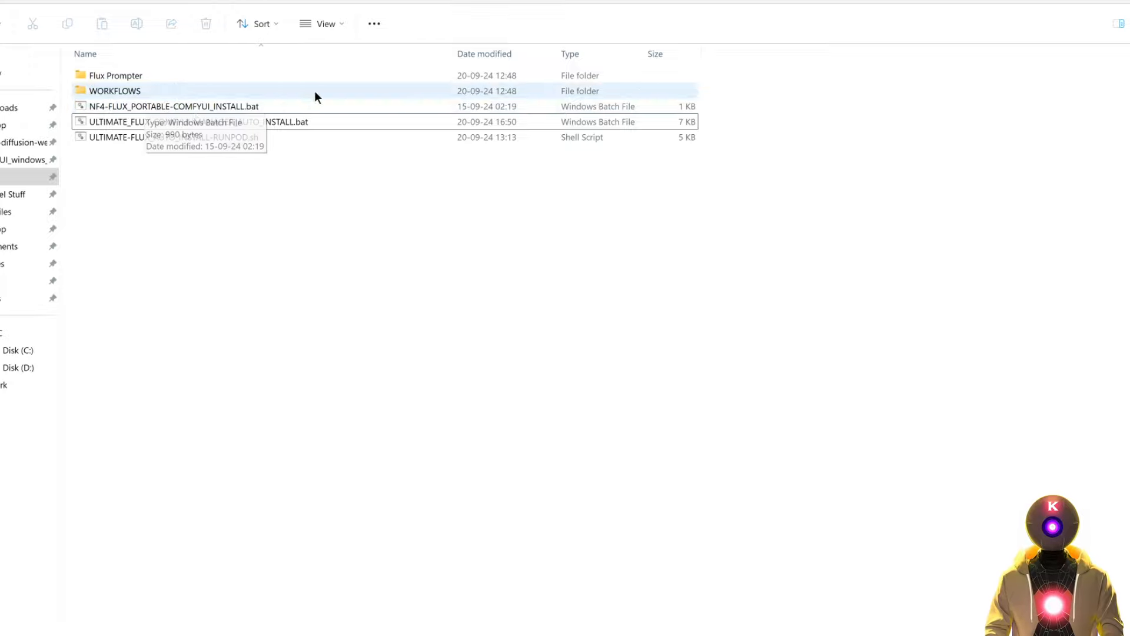
Check the WORKFLOWS folder in File Explorer for the NF4 workflow file and return to the installer folder.
{"action": "double_click", "coordinate": [124, 92]}
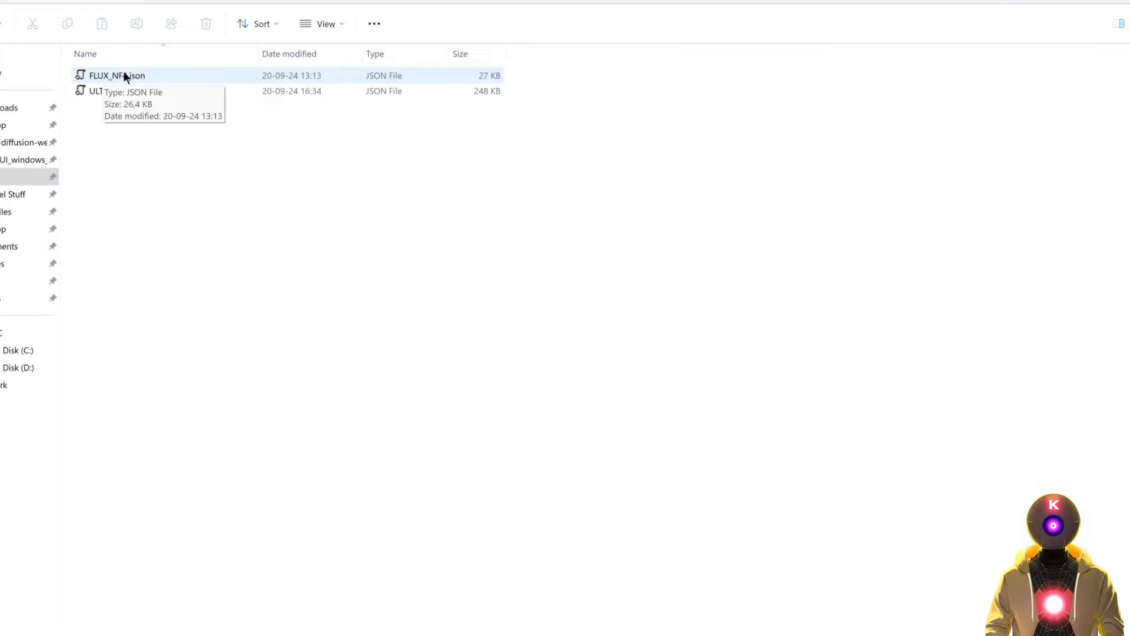
{"action": "key", "text": "alt+Left"}
{"action": "left_click", "coordinate": [316, 163]}
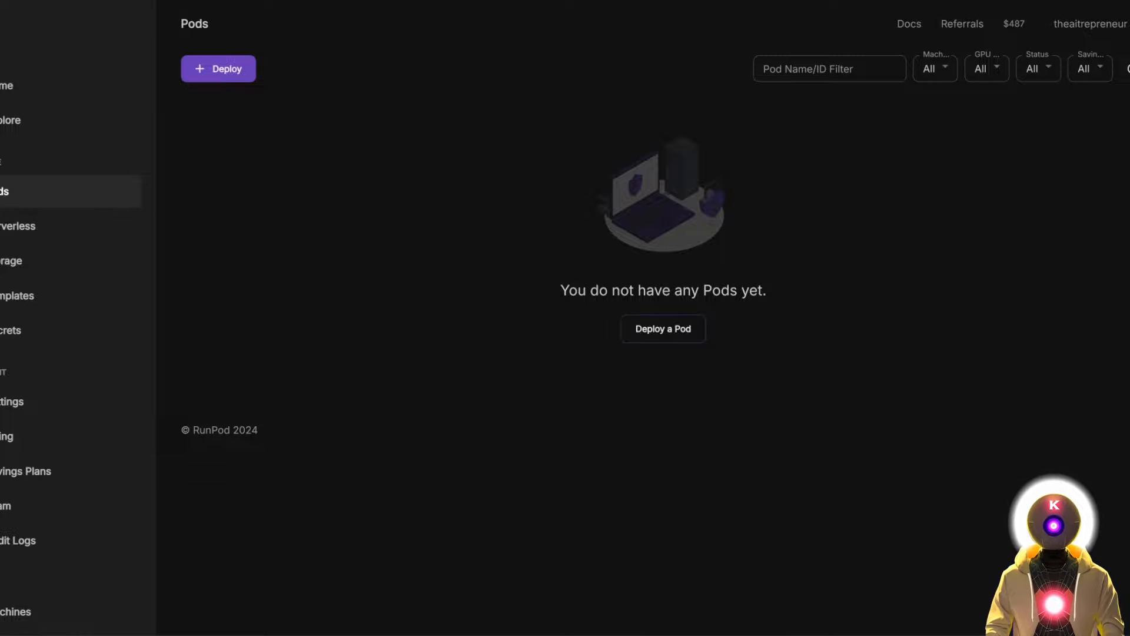
Start a new GPU pod deployment on RunPod, filtered to Community Cloud with Extreme internet speed.
{"action": "left_click", "coordinate": [213, 75]}
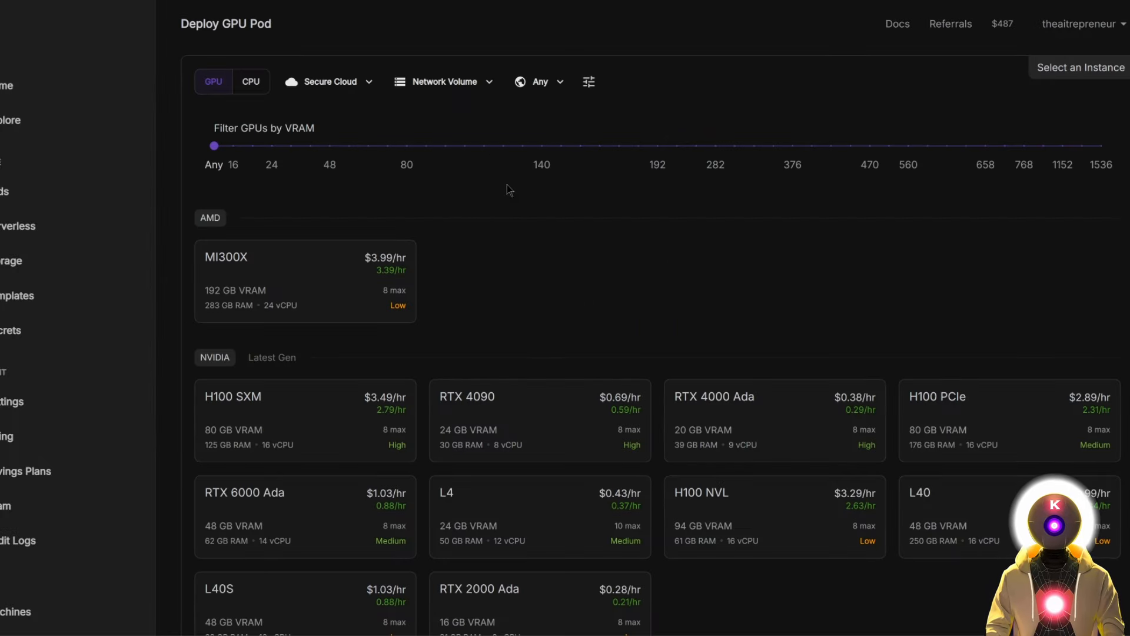
{"action": "left_click", "coordinate": [341, 86]}
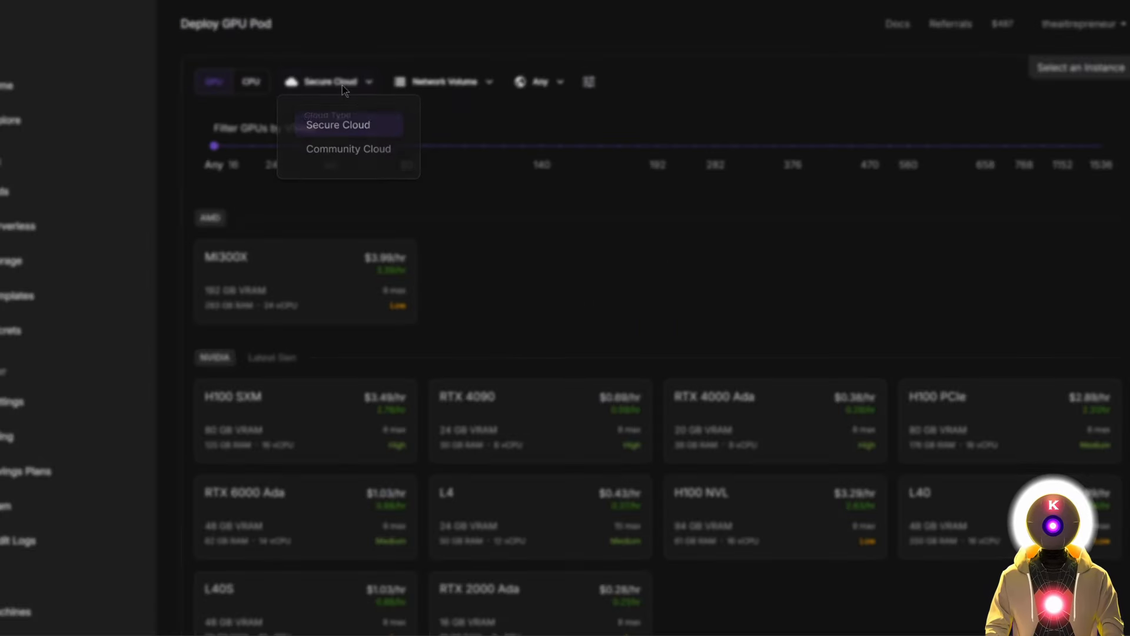
{"action": "left_click", "coordinate": [340, 150]}
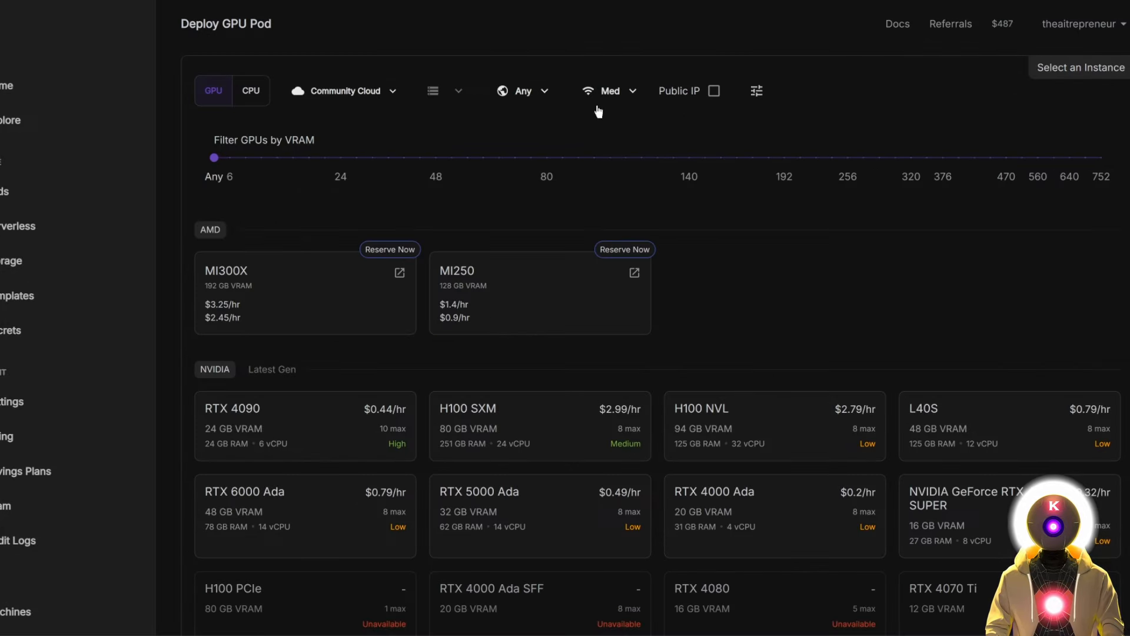
{"action": "left_click", "coordinate": [618, 93]}
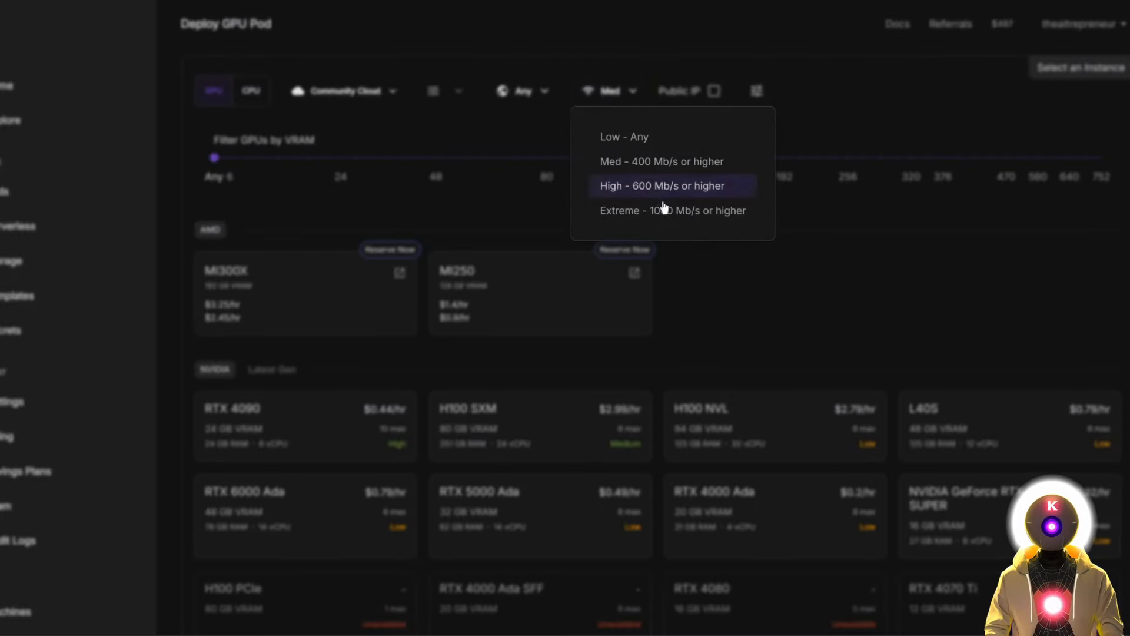
{"action": "left_click", "coordinate": [668, 211]}
Choose a 24 GB VRAM GPU at $0.22/hr and change the pod template to ComfyUI (aitrepreneur/comfyui:2.3.5).
{"action": "scroll", "coordinate": [759, 224], "scroll_direction": "down", "scroll_amount": 10}
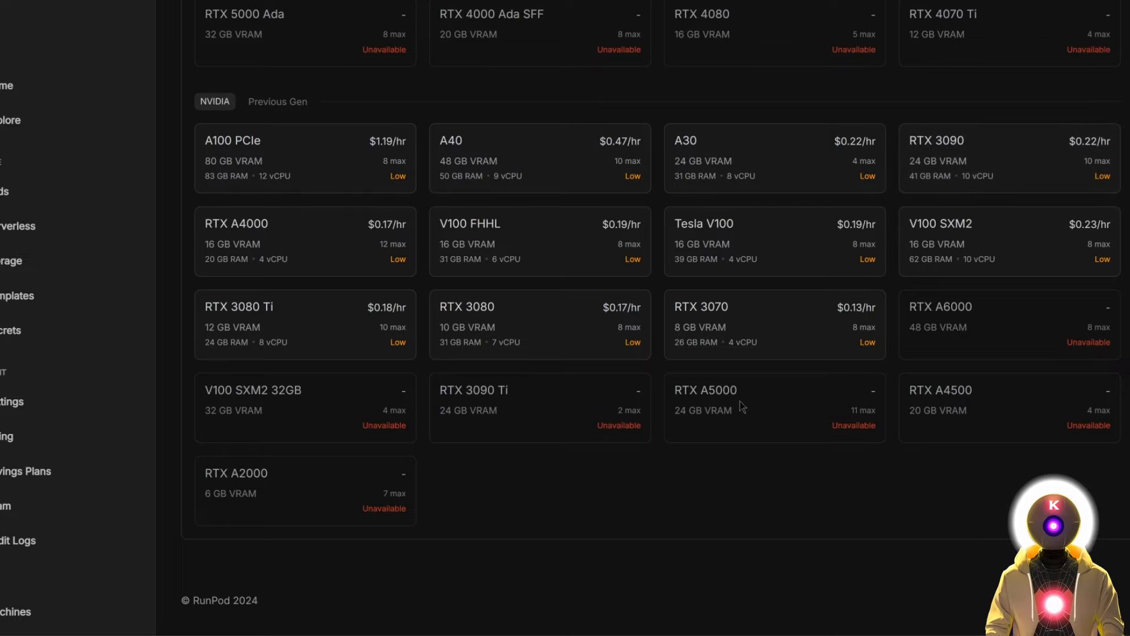
{"action": "scroll", "coordinate": [738, 397], "scroll_direction": "up", "scroll_amount": 1}
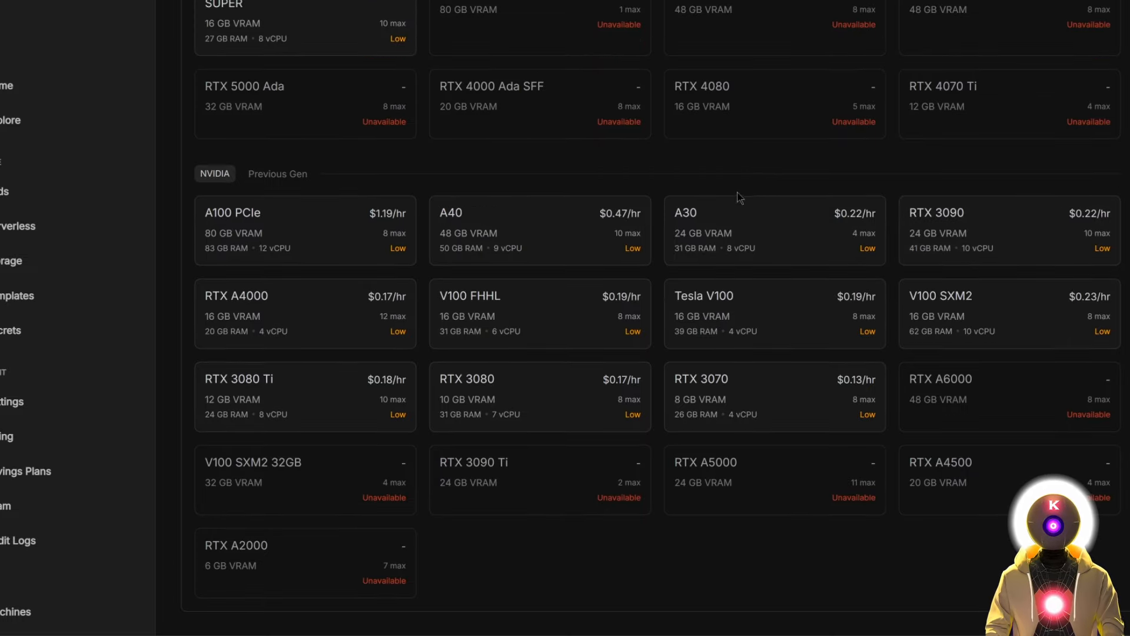
{"action": "left_click", "coordinate": [732, 222]}
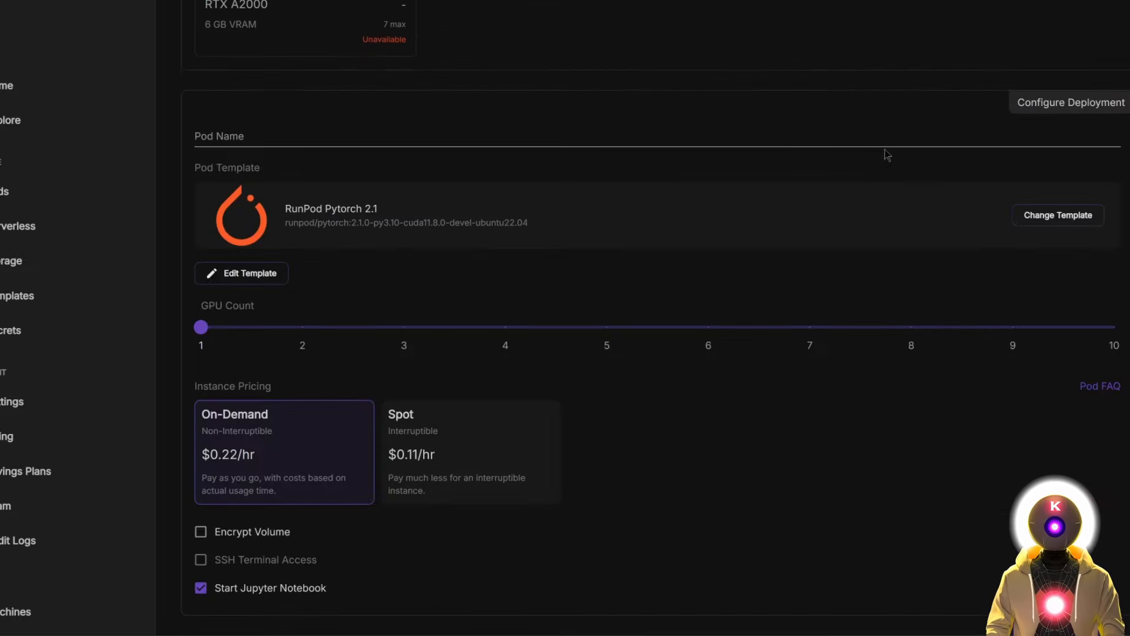
{"action": "left_click", "coordinate": [1053, 215]}
{"action": "type", "text": "aitrepreneur"}
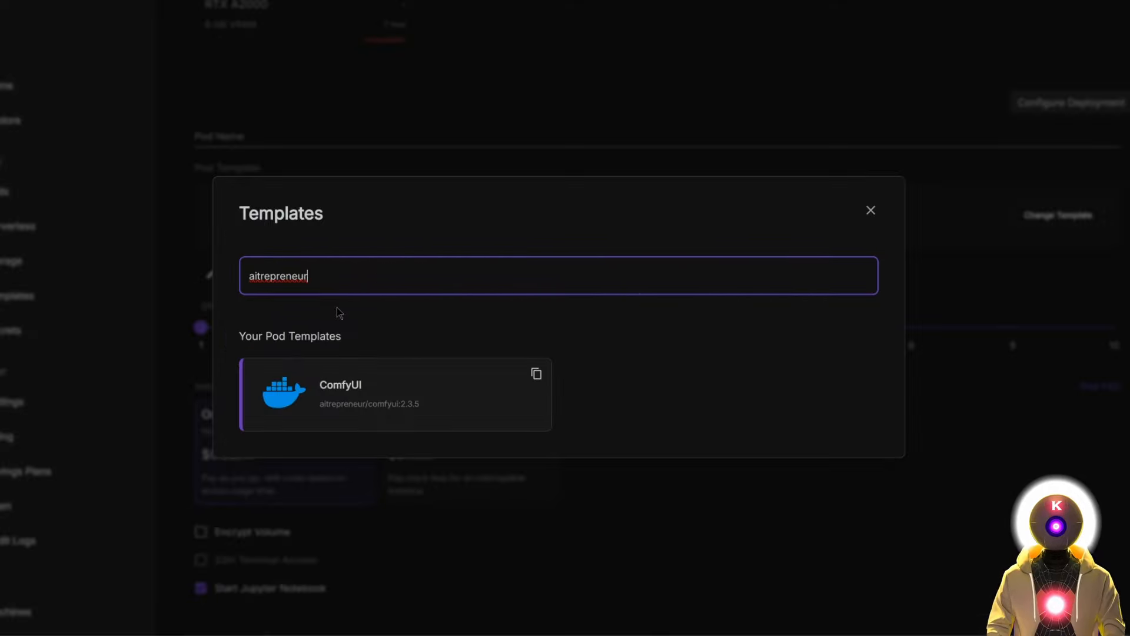
{"action": "left_click", "coordinate": [398, 400]}
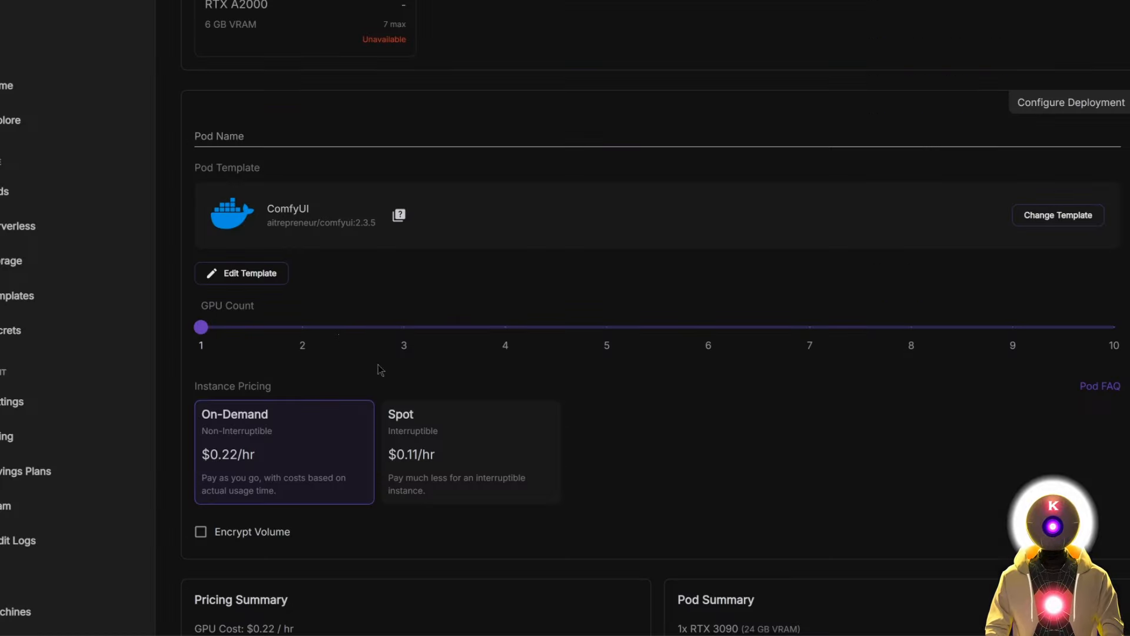
Override the pod template's temporary container disk size with 80 GB.
{"action": "left_click", "coordinate": [255, 281]}
{"action": "double_click", "coordinate": [272, 331]}
{"action": "type", "text": "80"}
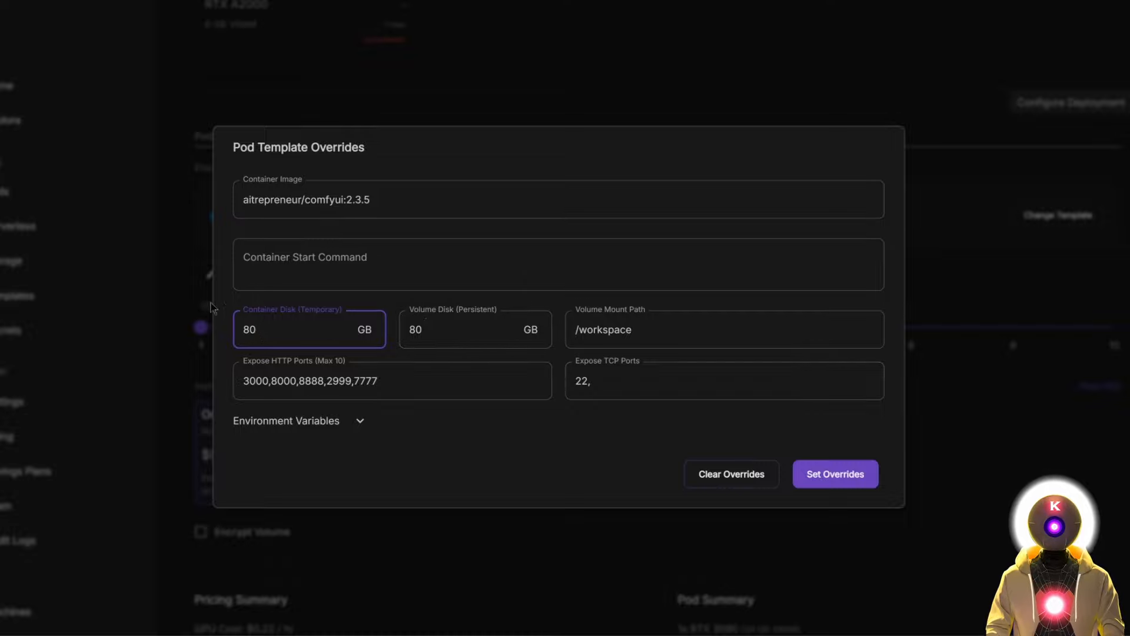
{"action": "left_click", "coordinate": [831, 485]}
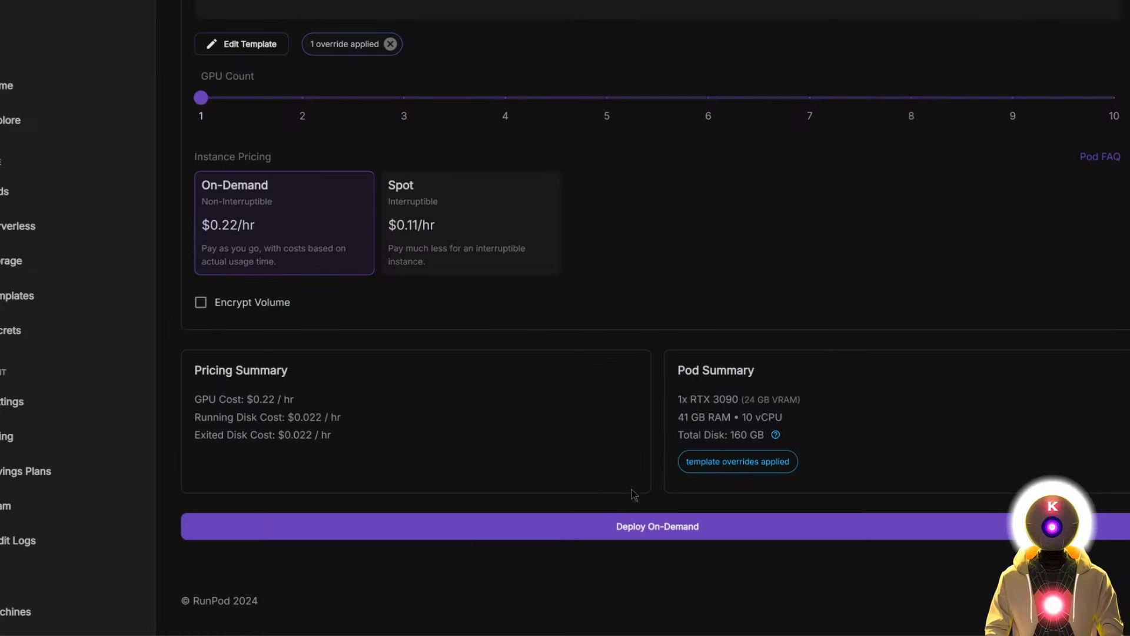
Deploy the pod on demand and connect to its JupyterLab service on port 8888.
{"action": "left_click", "coordinate": [639, 528]}
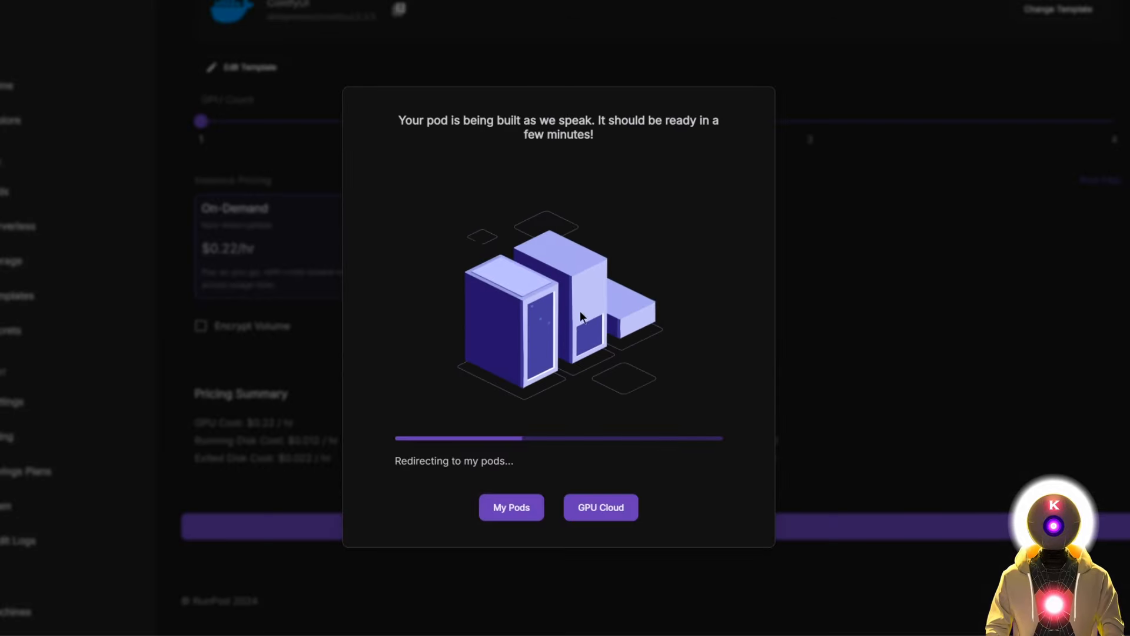
{"action": "left_click", "coordinate": [508, 515]}
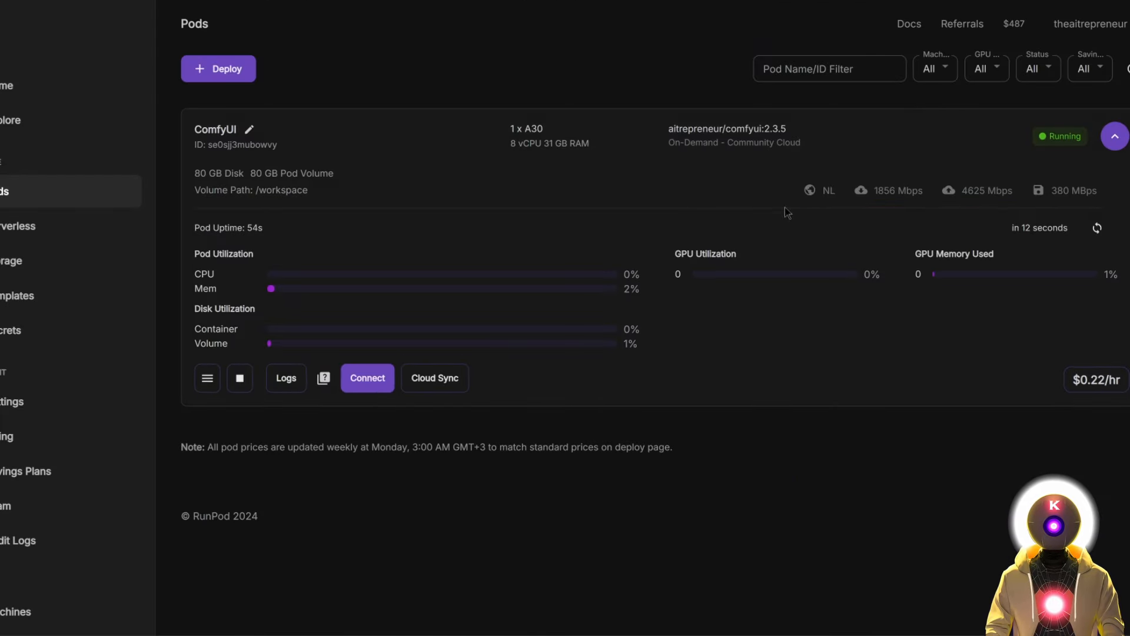
{"action": "left_click", "coordinate": [366, 379]}
{"action": "left_click", "coordinate": [510, 277]}
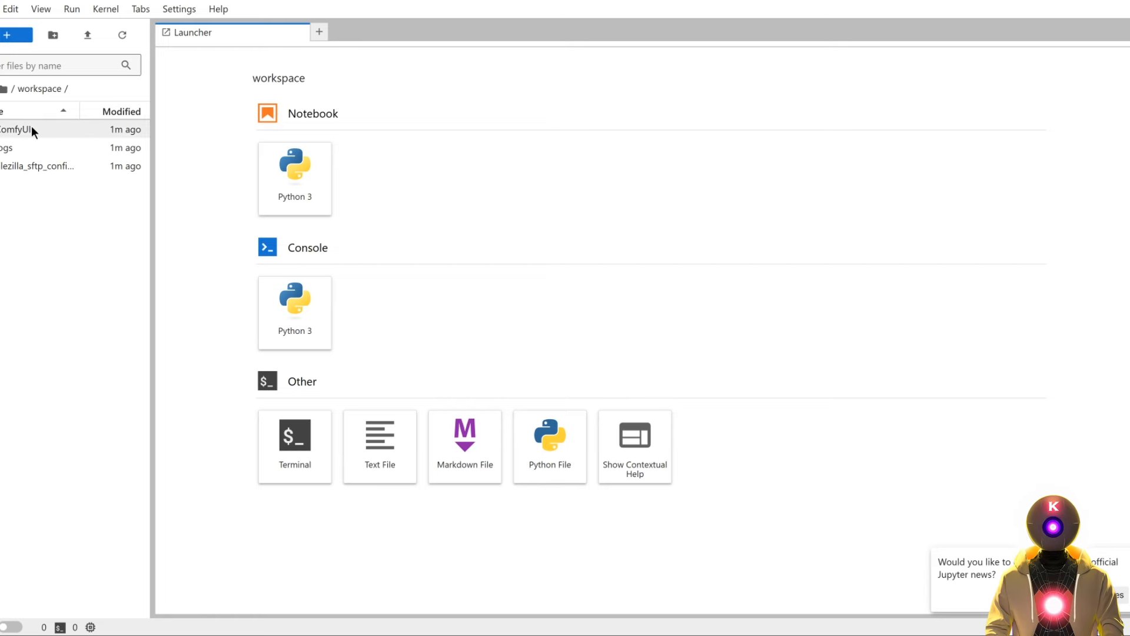
Upload ULTIMATE-FLUX_AUTO_INSTALL-RUNPOD.sh from the FLUX NEW folder into the pod's workspace/ComfyUI folder.
{"action": "double_click", "coordinate": [19, 130]}
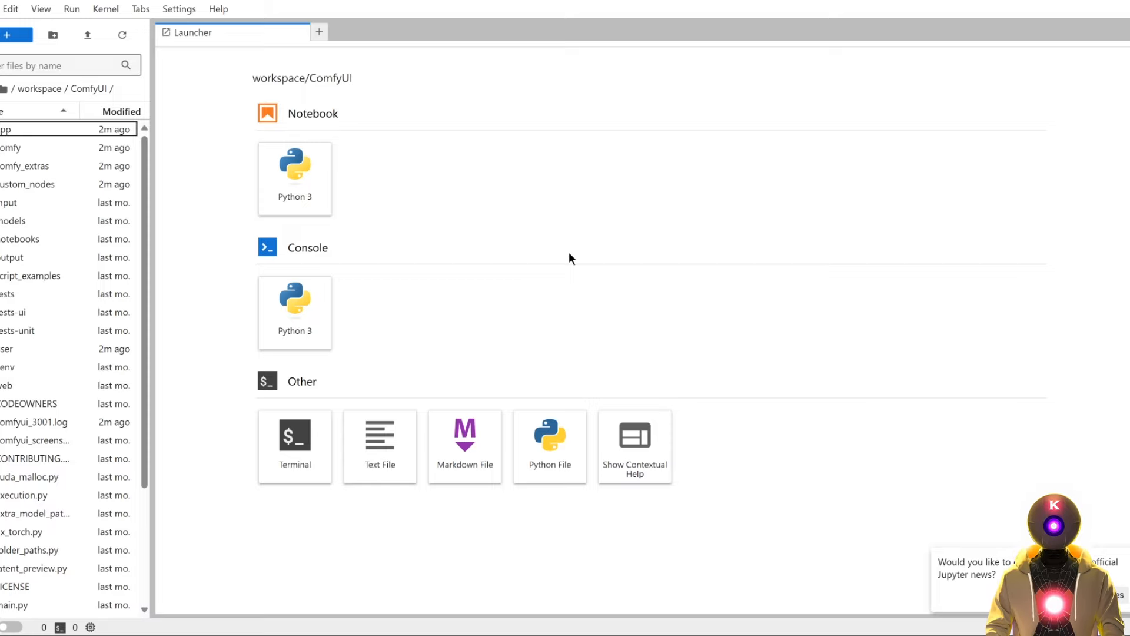
{"action": "key", "text": "alt+Tab"}
{"action": "left_click", "coordinate": [432, 242]}
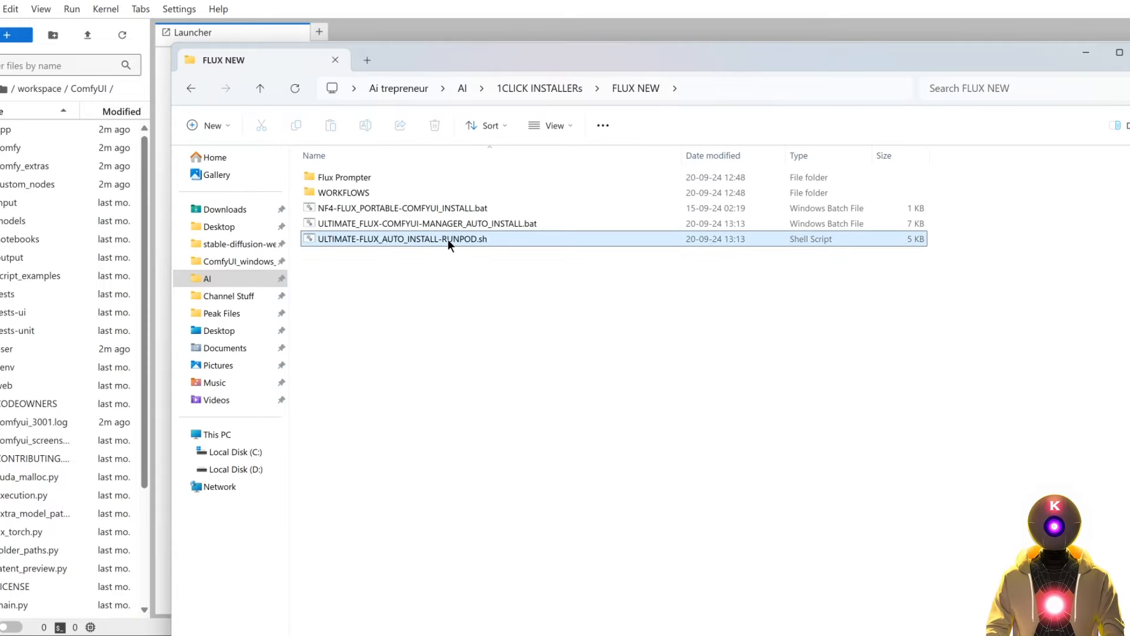
{"action": "left_click_drag", "start_coordinate": [447, 239], "coordinate": [33, 428]}
In a terminal, make ULTIMATE-FLUX_AUTO_INSTALL-RUNPOD.sh executable with chmod +x and run the script.
{"action": "left_click", "coordinate": [288, 451]}
{"action": "type", "text": "chmod +x ULTIMATE-FLUX_AUTO_INSTALL-RUNPOD.sh ./ULTIMATE-FLUX_AUTO_INSTALL-RUNPOD.sh"}
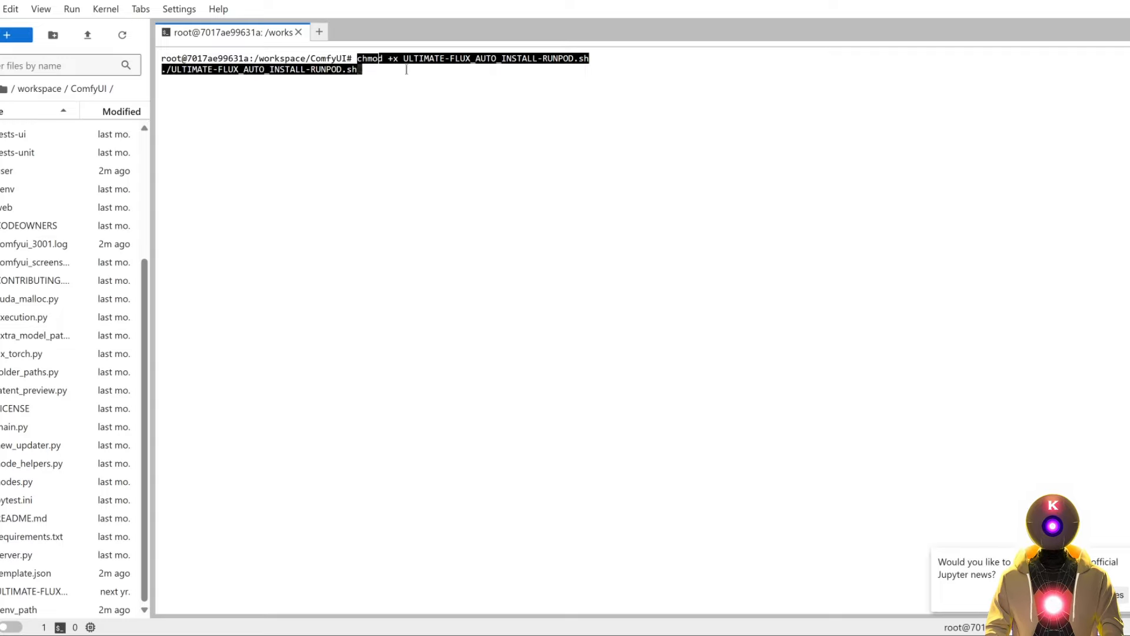
{"action": "key", "text": "Return"}
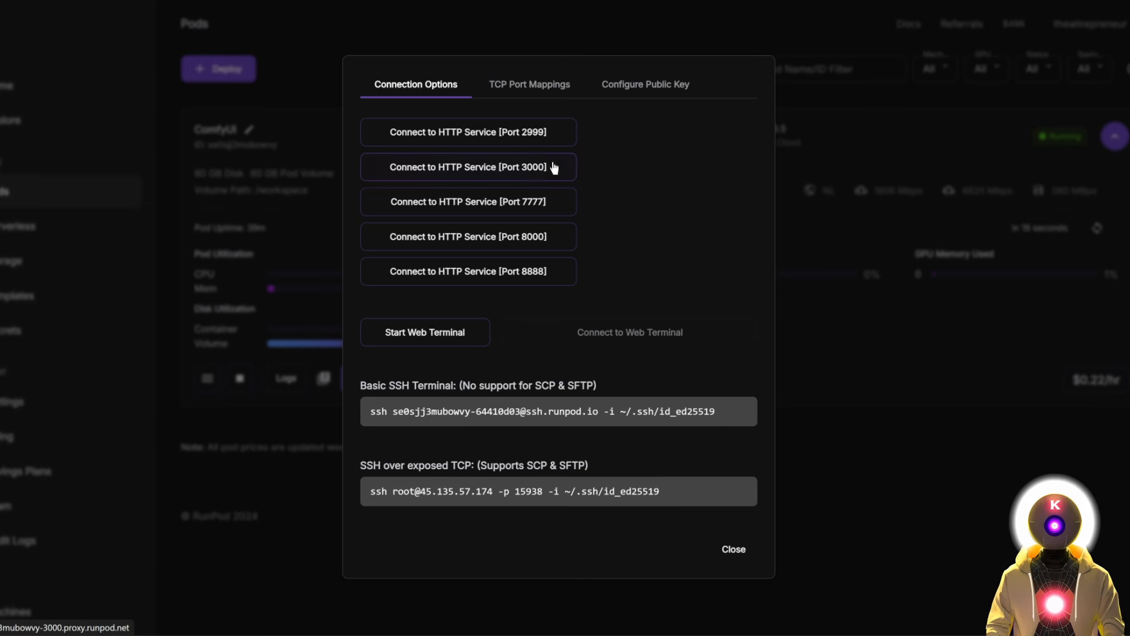
Connect to the pod's ComfyUI service on port 3000 and load the Ultimate All In One Flux workflow, dismissing the missing-nodes notice.
{"action": "left_click", "coordinate": [501, 169]}
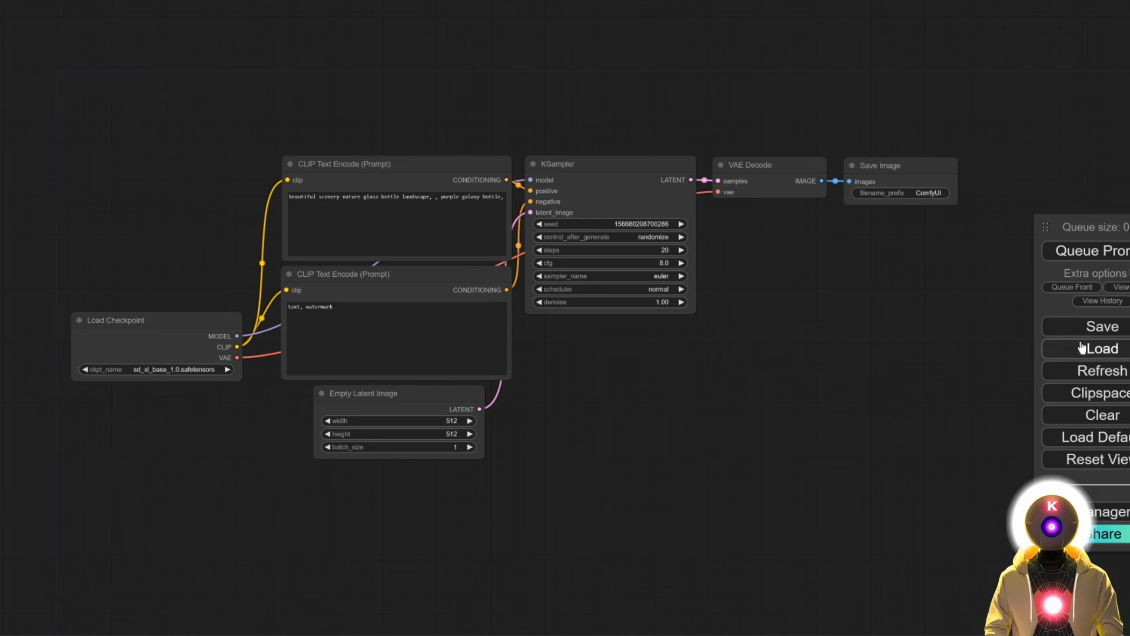
{"action": "left_click", "coordinate": [1106, 351]}
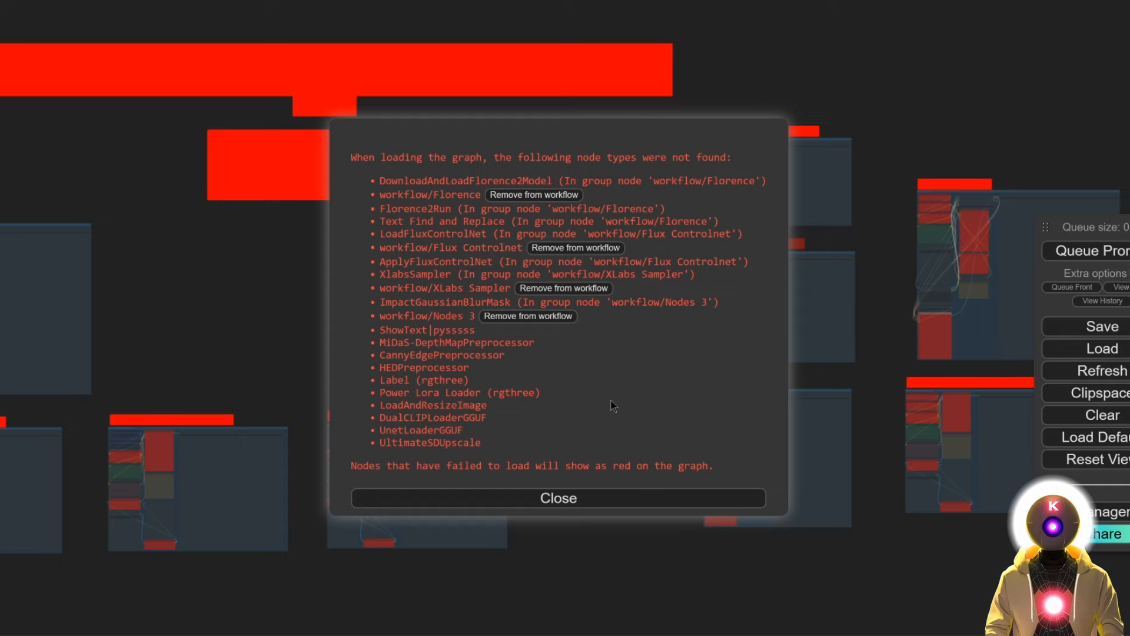
{"action": "left_click", "coordinate": [586, 497]}
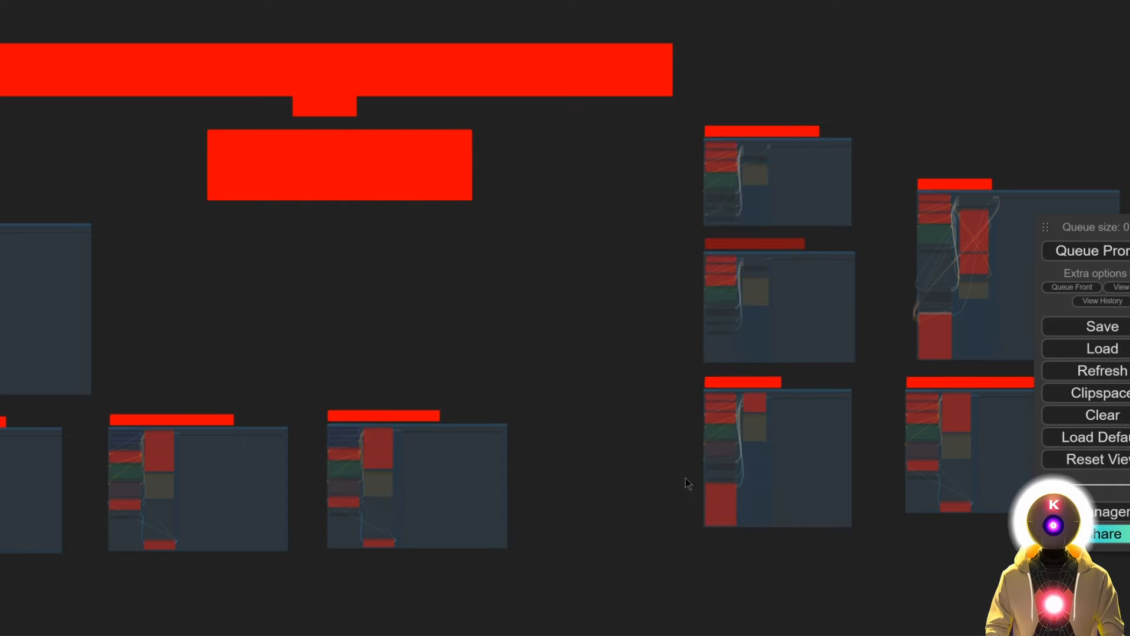
In ComfyUI Manager, select all missing custom nodes and install the ones not yet installed.
{"action": "left_click", "coordinate": [1100, 512]}
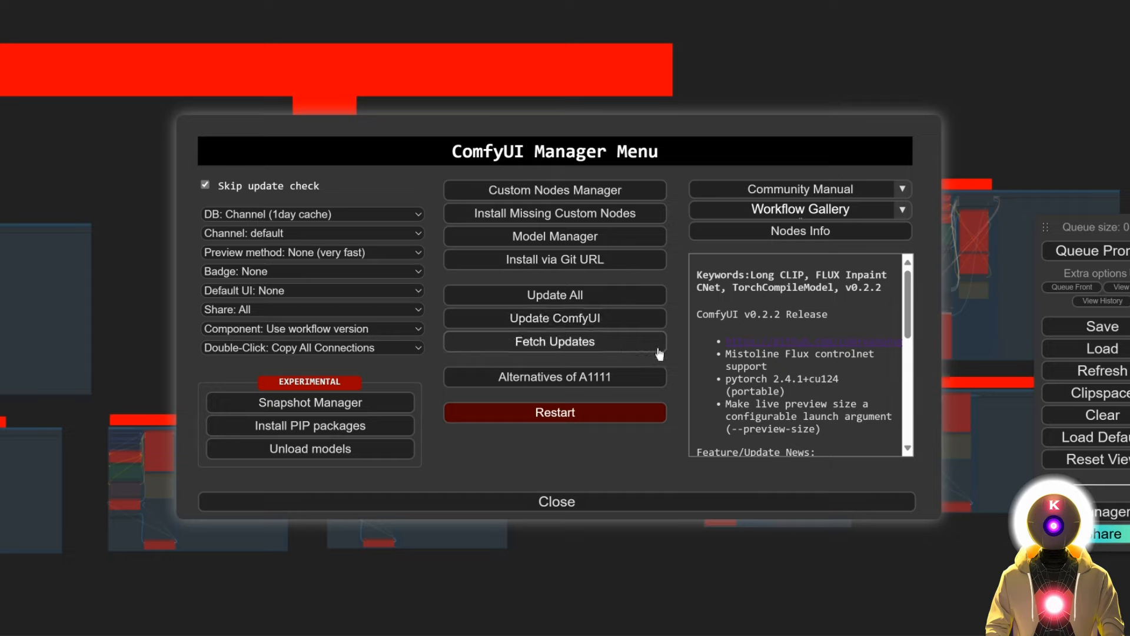
{"action": "left_click", "coordinate": [539, 217]}
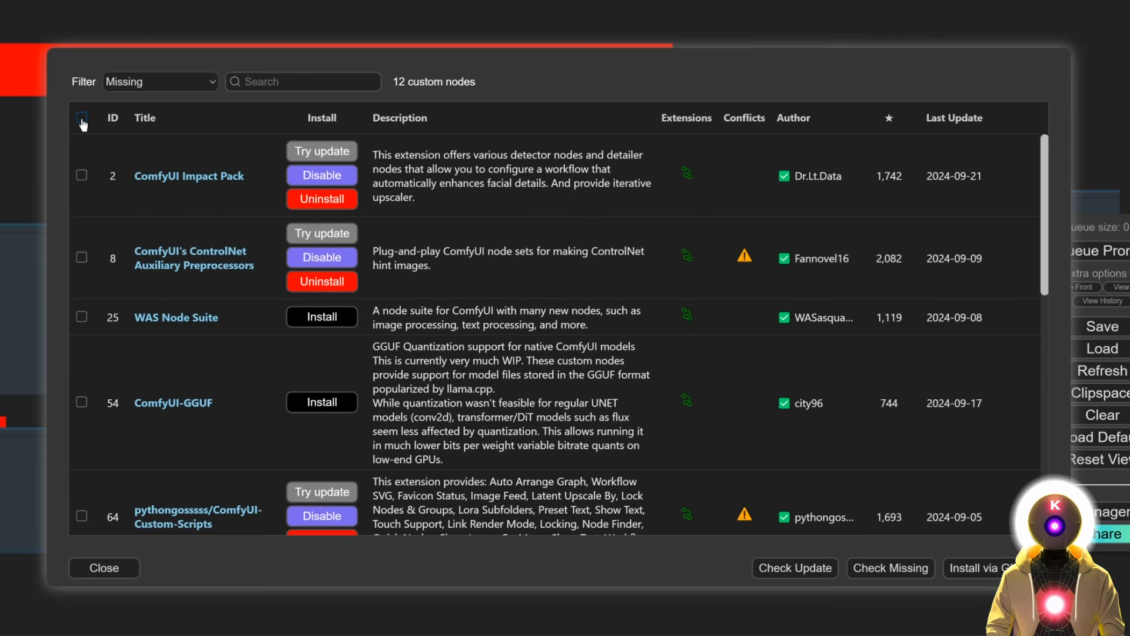
{"action": "left_click", "coordinate": [82, 120]}
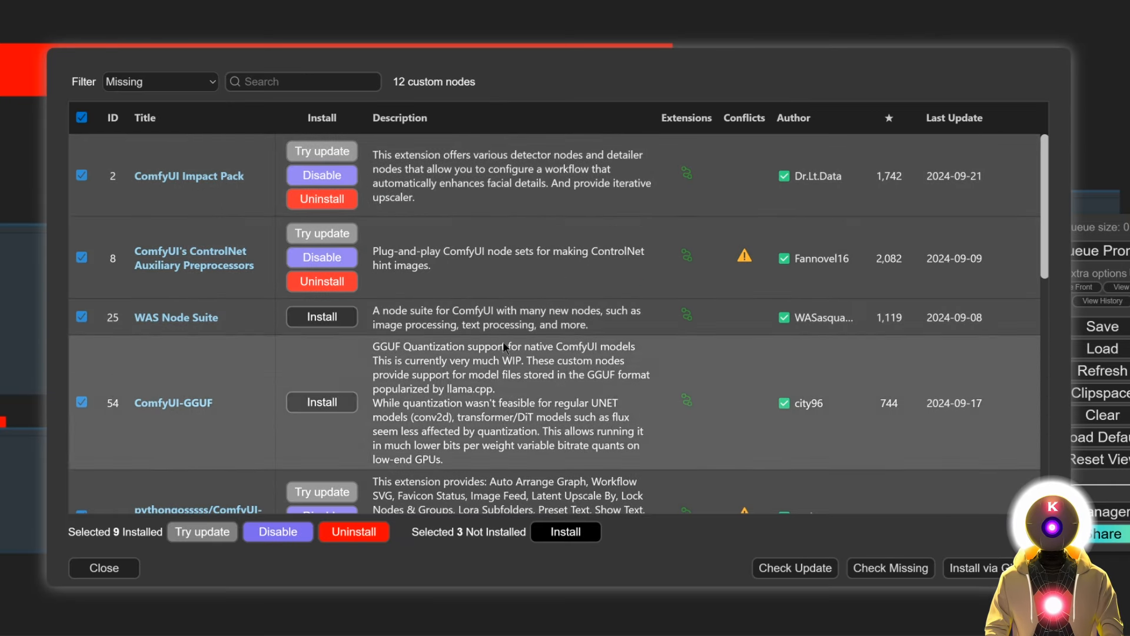
{"action": "left_click", "coordinate": [560, 533]}
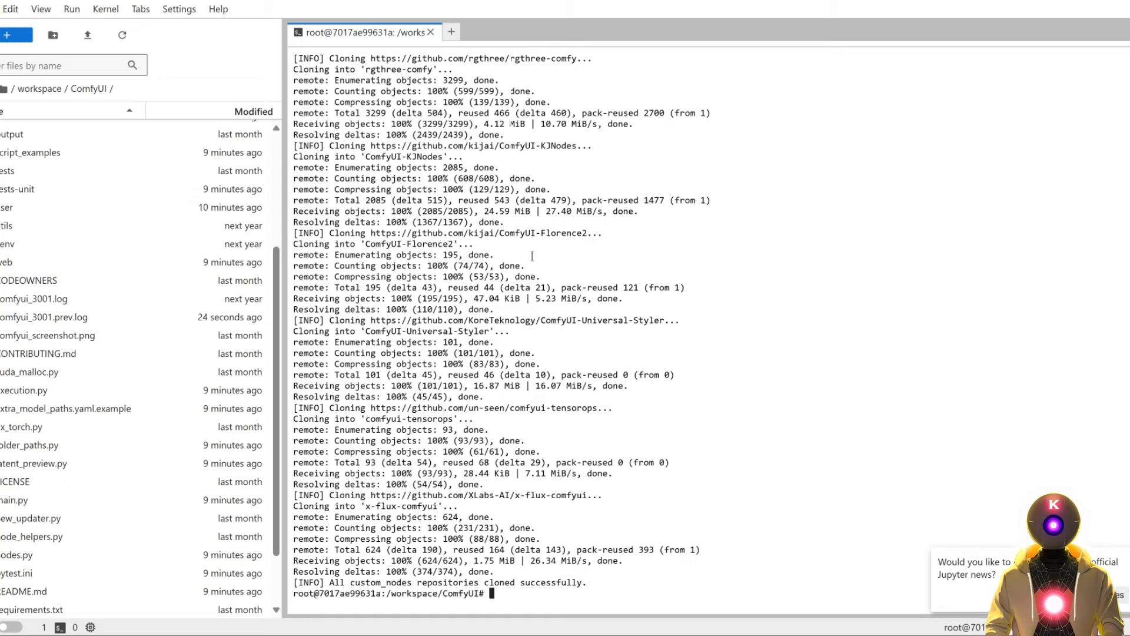
In JupyterLab, open a terminal in workspace/logs and run tail -f comfyui.log to follow the ComfyUI log.
{"action": "left_click", "coordinate": [40, 88]}
{"action": "double_click", "coordinate": [10, 146]}
{"action": "left_click", "coordinate": [452, 32]}
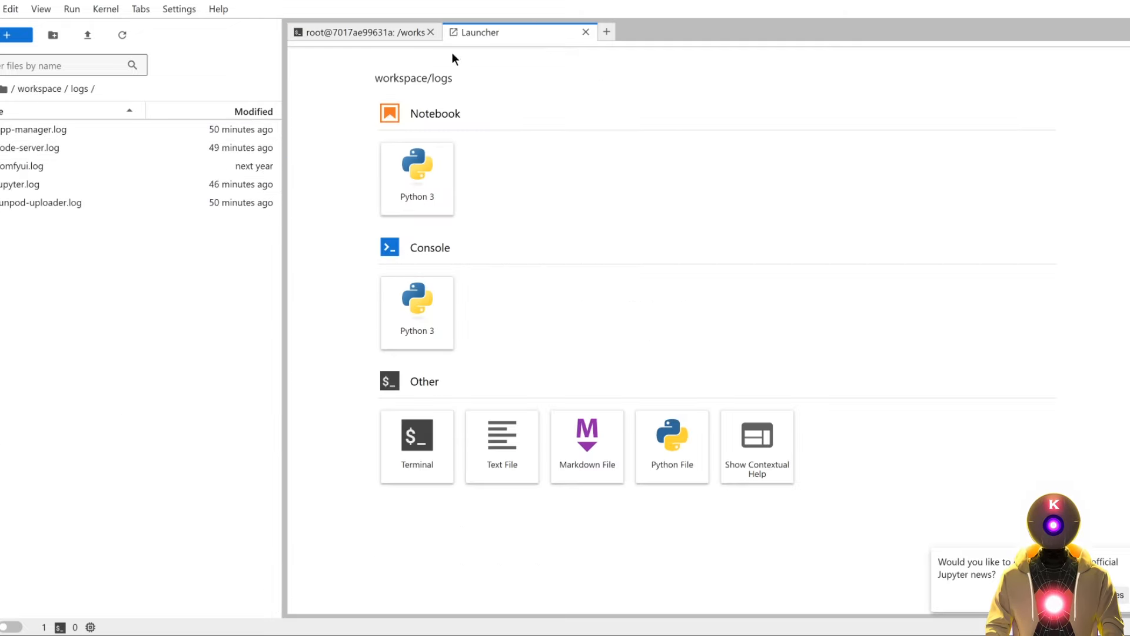
{"action": "left_click", "coordinate": [421, 437]}
{"action": "type", "text": "tail -f comfyui.log"}
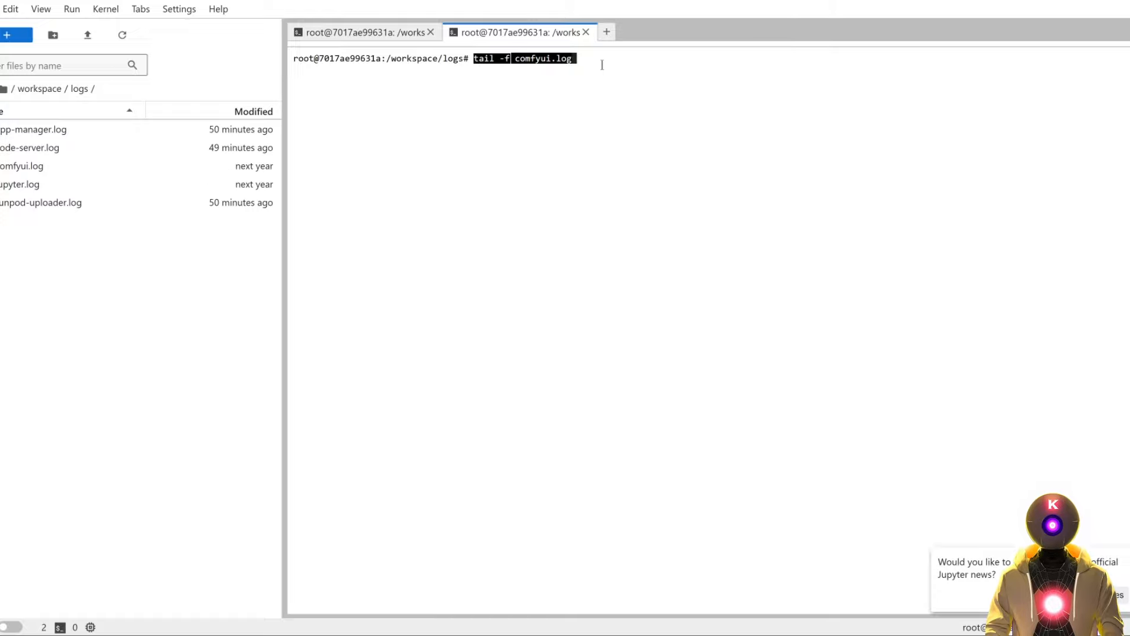
{"action": "key", "text": "Return"}
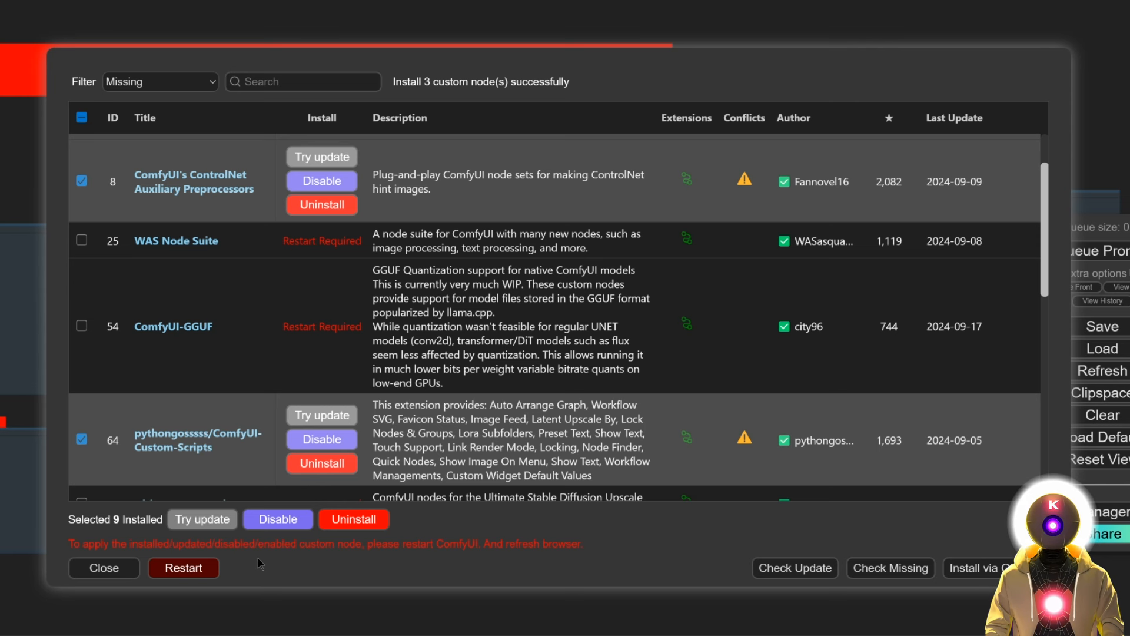
Back in ComfyUI Manager, try updating the selected installed custom nodes and reboot the server.
{"action": "left_click", "coordinate": [202, 520]}
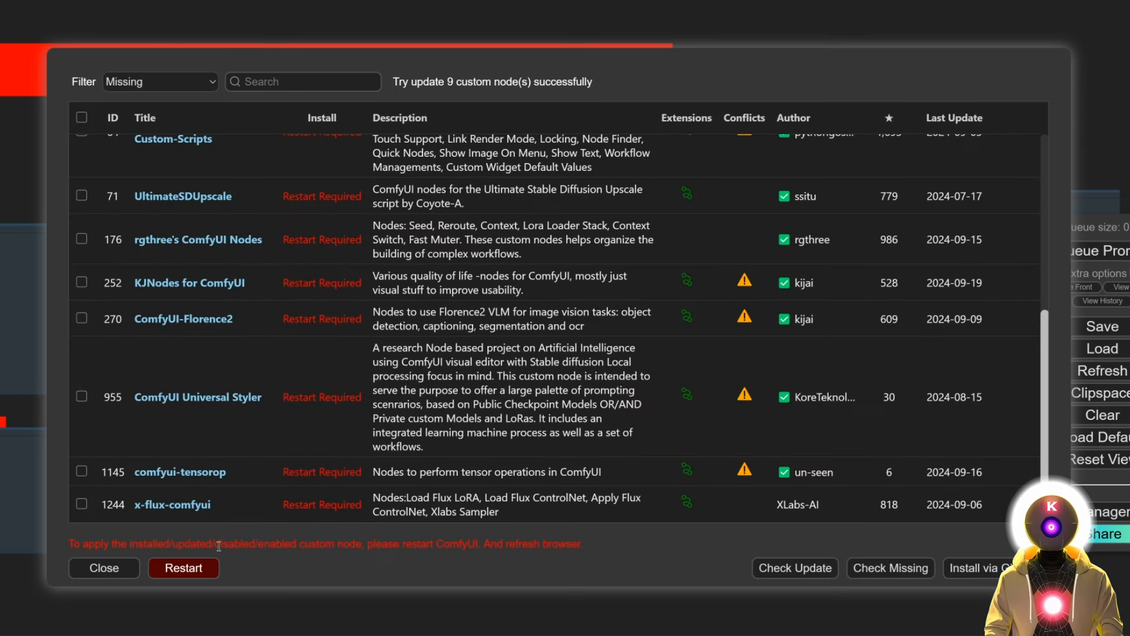
{"action": "left_click", "coordinate": [184, 568]}
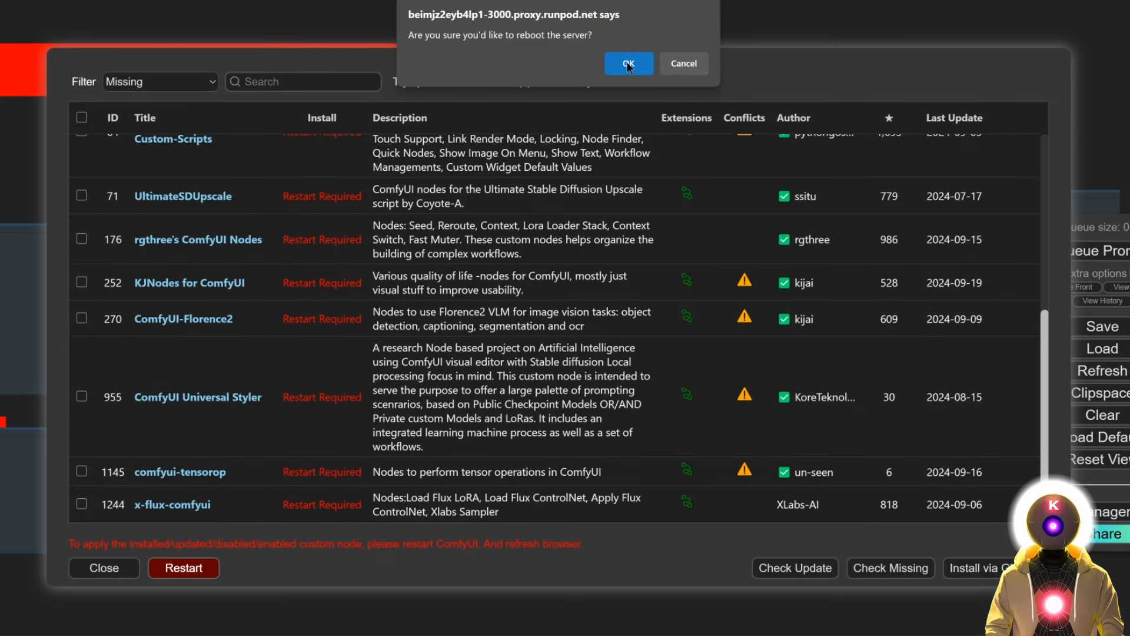
{"action": "left_click", "coordinate": [628, 63]}
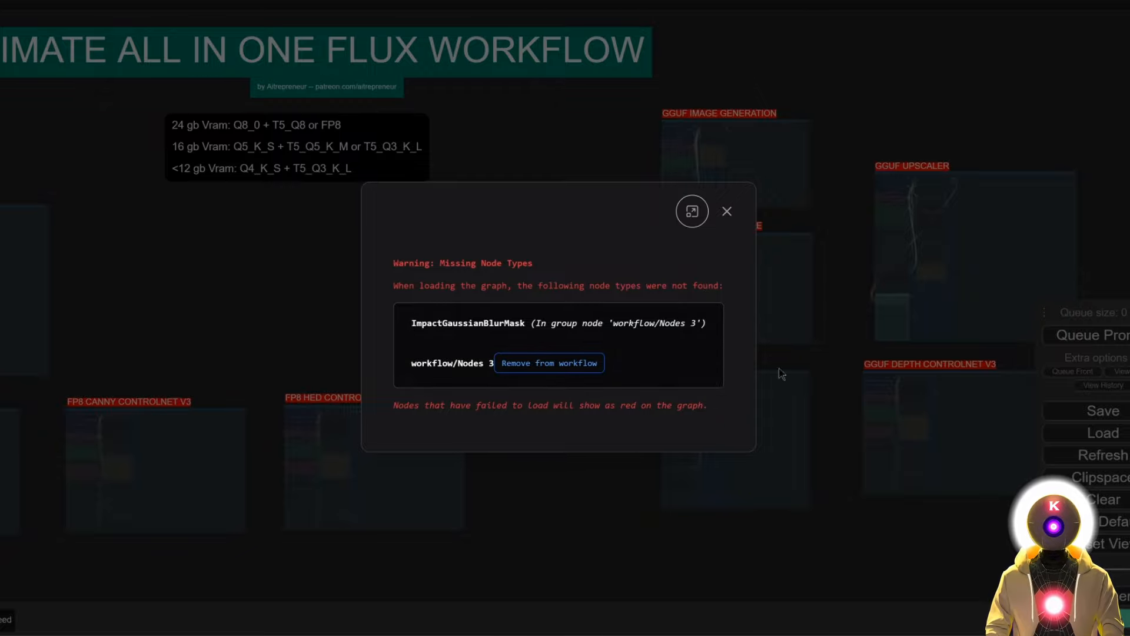
Dismiss the missing node warning and uninstall the ComfyUI Impact Pack whose import failed.
{"action": "left_click", "coordinate": [727, 210]}
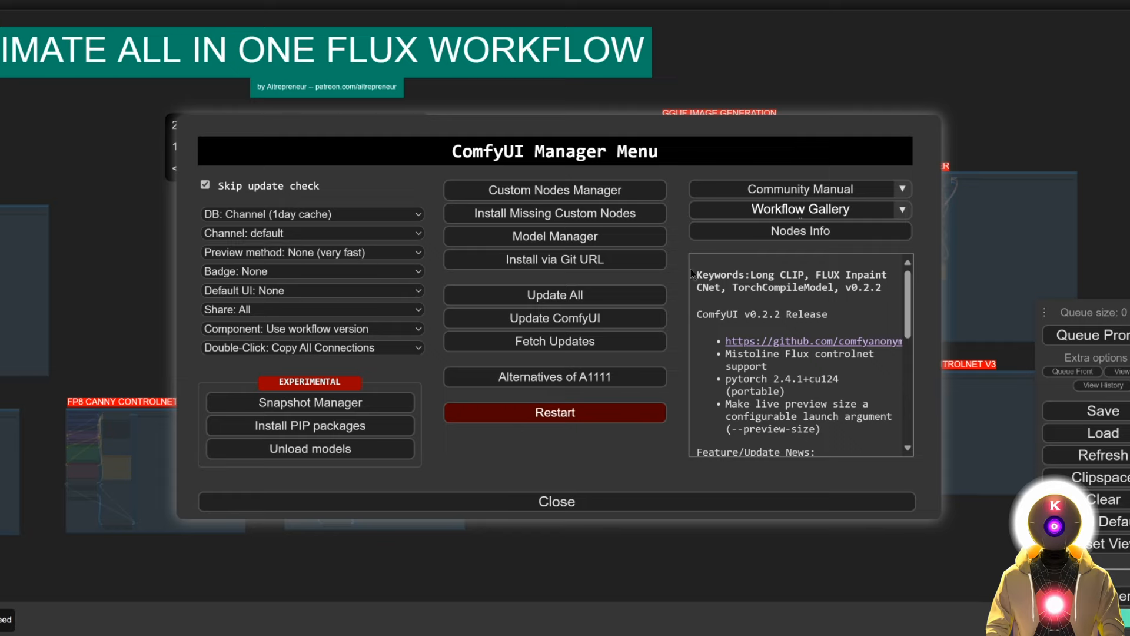
{"action": "left_click", "coordinate": [519, 213]}
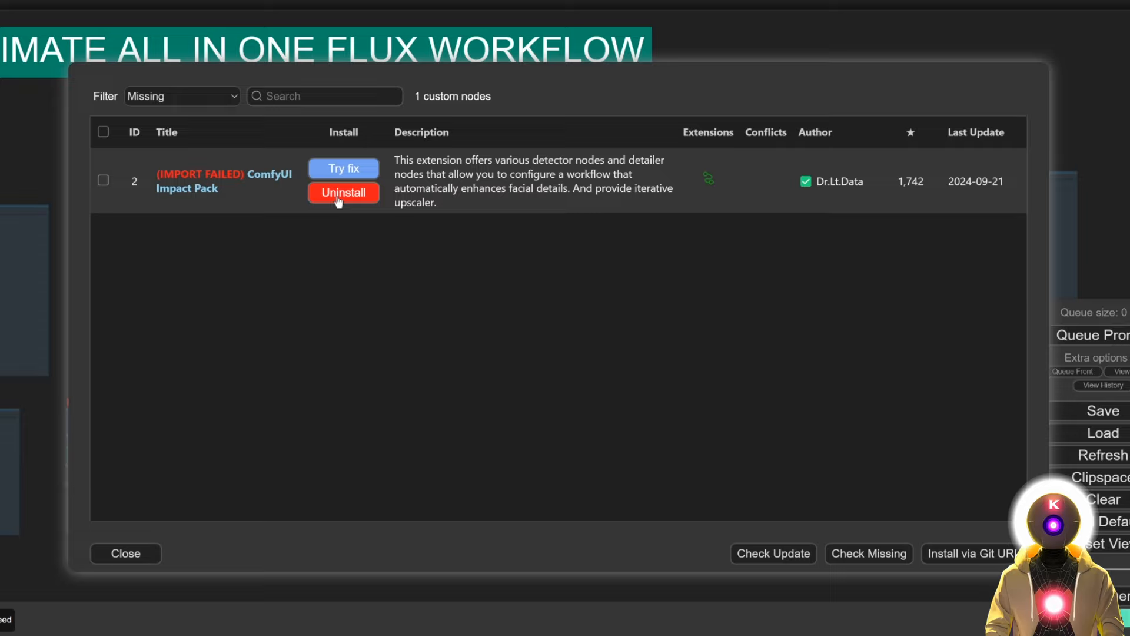
{"action": "left_click", "coordinate": [336, 197]}
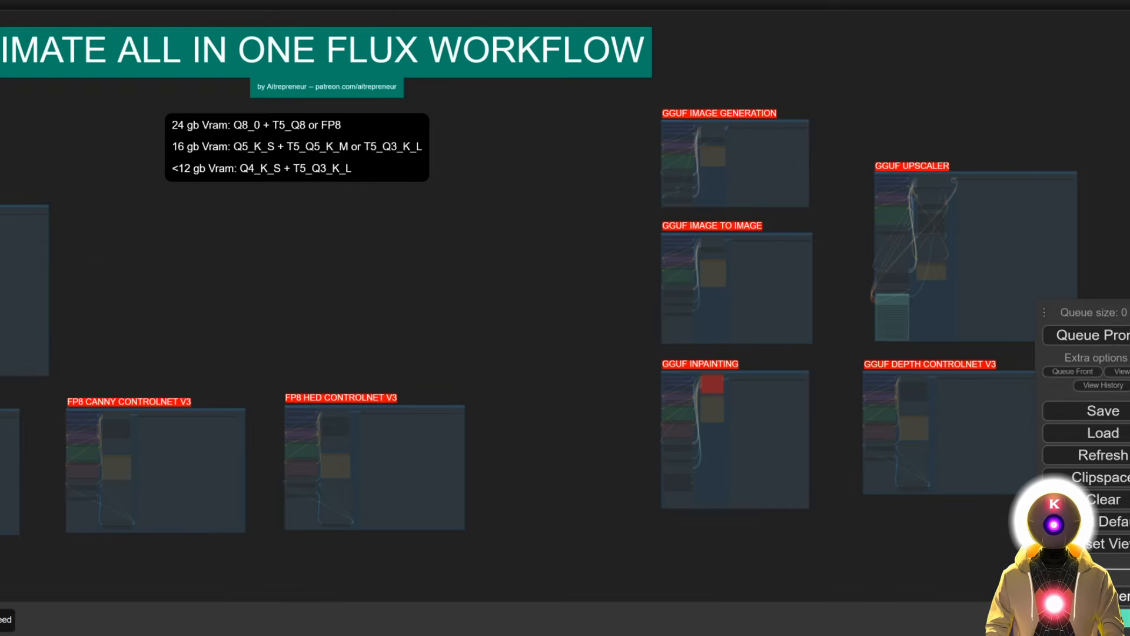
Reinstall the ComfyUI Impact Pack from the missing custom nodes and reboot the server.
{"action": "left_click", "coordinate": [548, 213]}
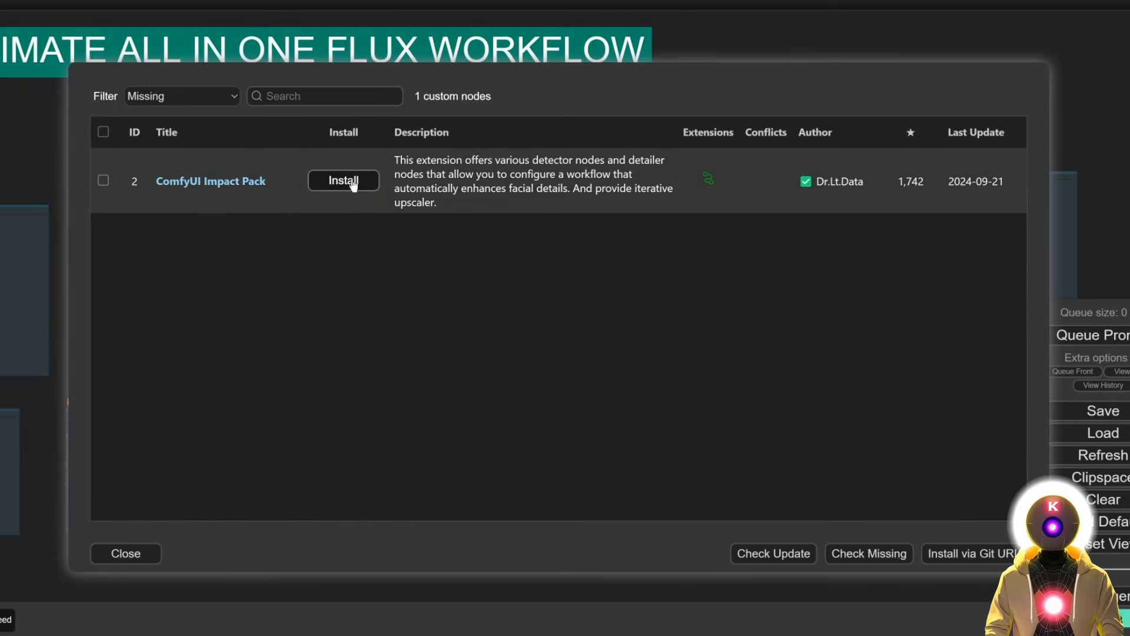
{"action": "left_click", "coordinate": [343, 181]}
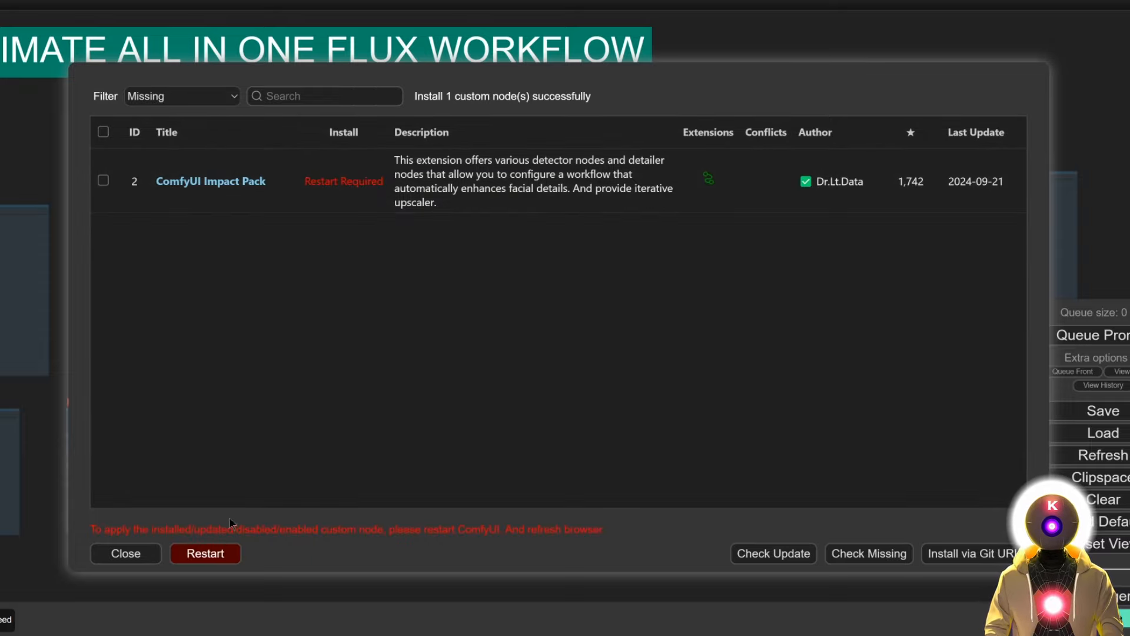
{"action": "left_click", "coordinate": [223, 555]}
{"action": "left_click", "coordinate": [626, 69]}
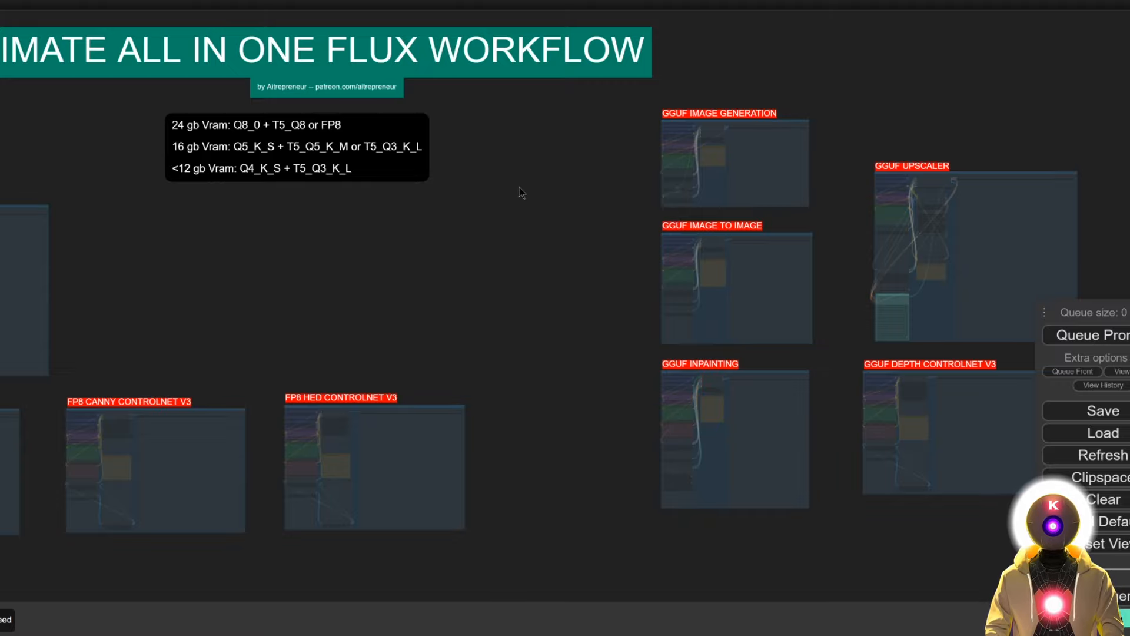
In the ComfyUI settings, set the link render mode to straight and enable the new beta menu in its top position.
{"action": "left_click_drag", "start_coordinate": [519, 187], "coordinate": [240, 245]}
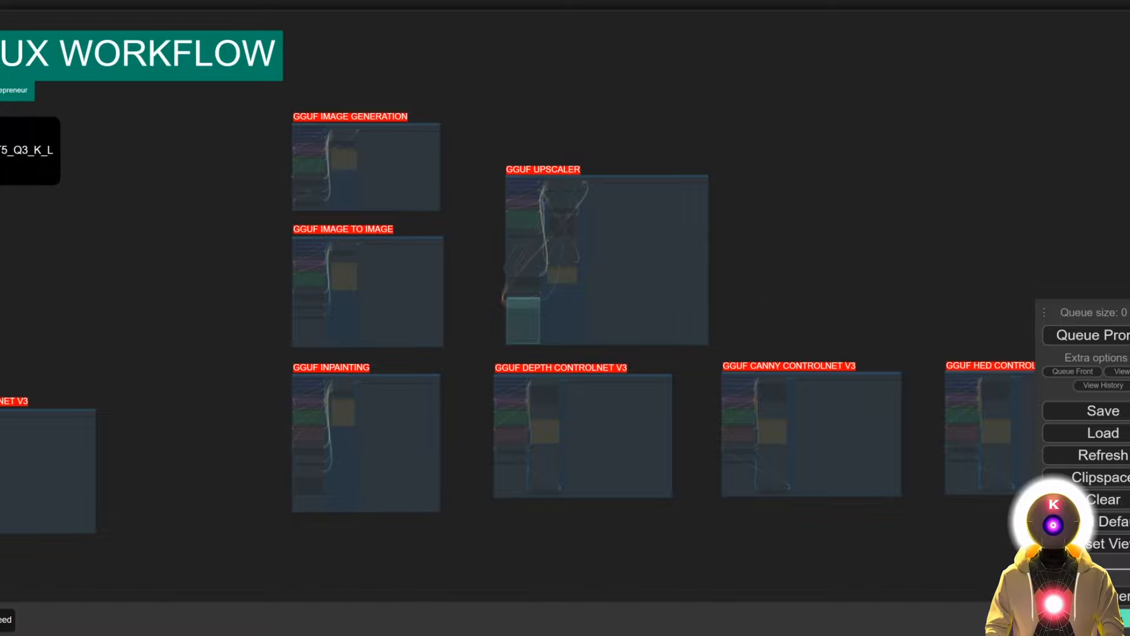
{"action": "left_click", "coordinate": [1129, 313]}
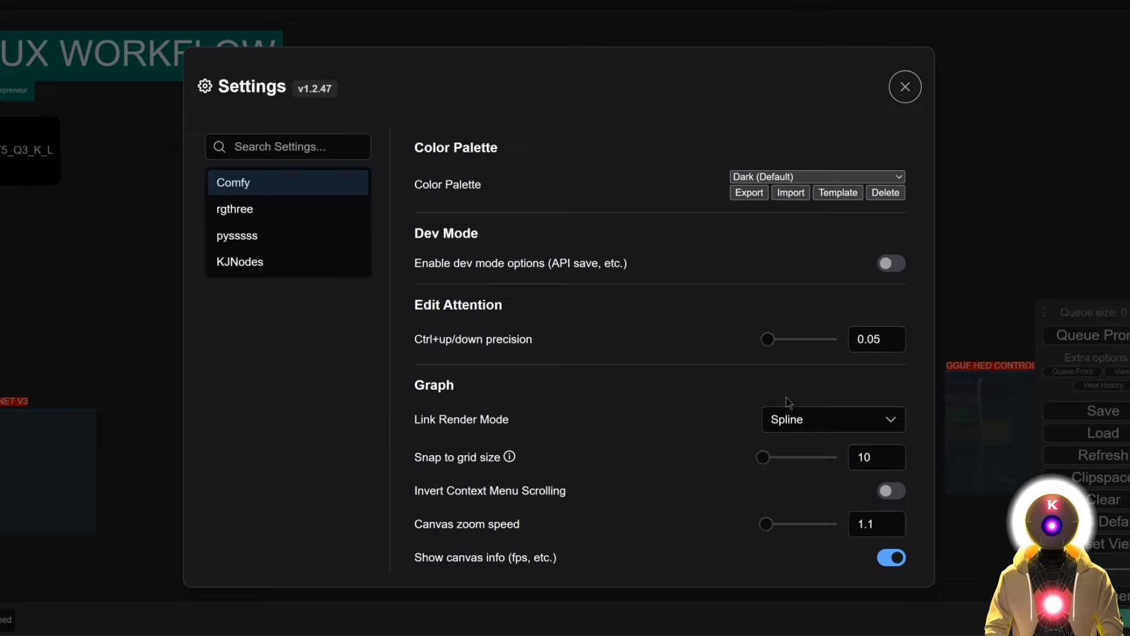
{"action": "left_click", "coordinate": [801, 419]}
{"action": "scroll", "coordinate": [807, 450], "scroll_direction": "down", "scroll_amount": 5}
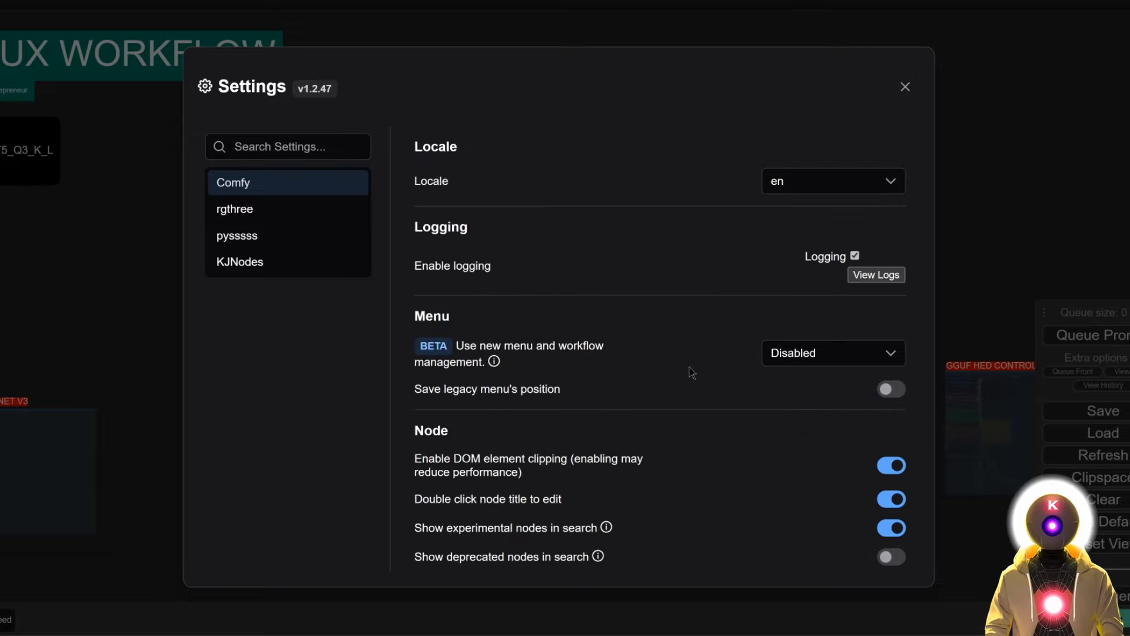
{"action": "left_click", "coordinate": [817, 361]}
{"action": "left_click", "coordinate": [788, 412]}
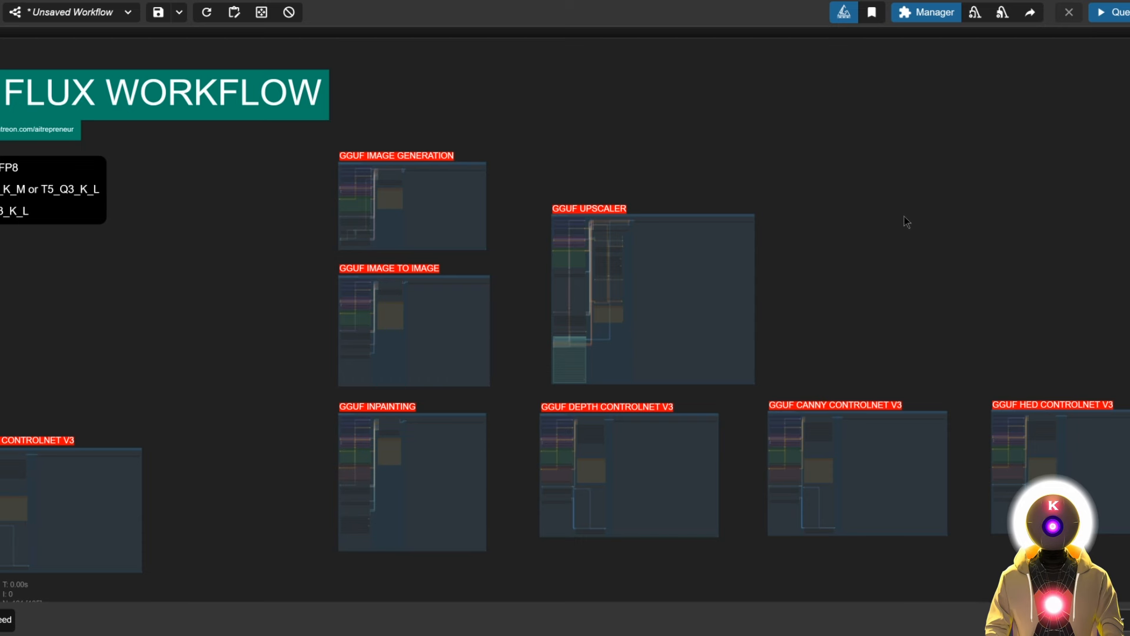
Examine the workflow's GGUF image generation, image to image, inpainting, upscaler and ControlNet groups.
{"action": "scroll", "coordinate": [905, 221], "scroll_direction": "up", "scroll_amount": 2}
{"action": "left_click_drag", "start_coordinate": [141, 256], "coordinate": [782, 254]}
{"action": "scroll", "coordinate": [277, 268], "scroll_direction": "up", "scroll_amount": 5}
{"action": "scroll", "coordinate": [253, 247], "scroll_direction": "down", "scroll_amount": 7}
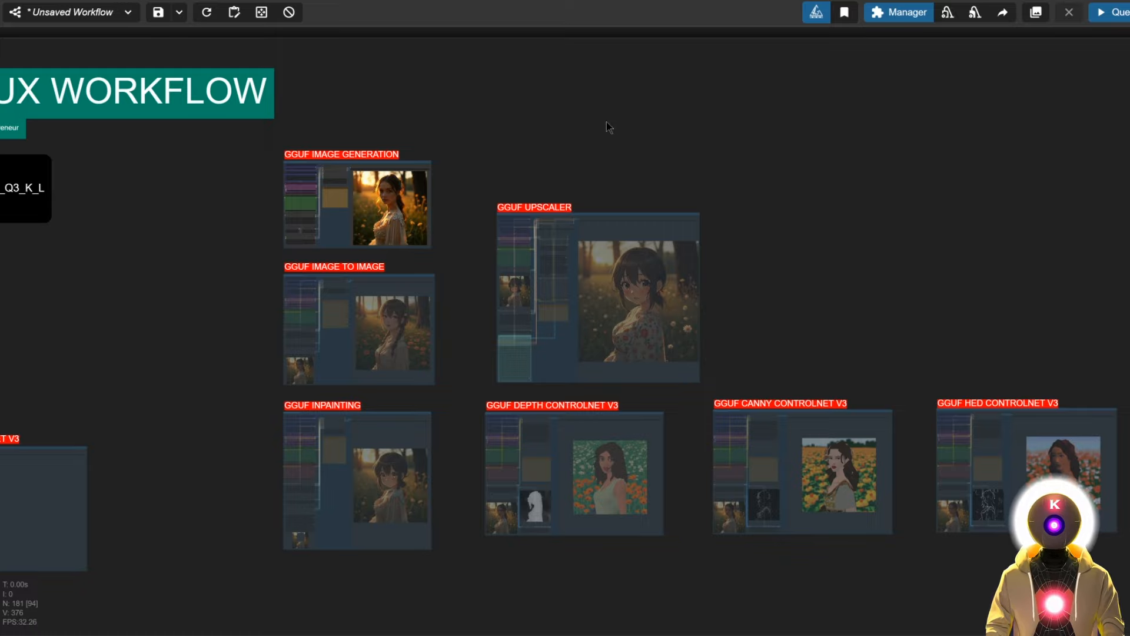
{"action": "scroll", "coordinate": [500, 197], "scroll_direction": "down", "scroll_amount": 2}
{"action": "scroll", "coordinate": [465, 194], "scroll_direction": "up", "scroll_amount": 10}
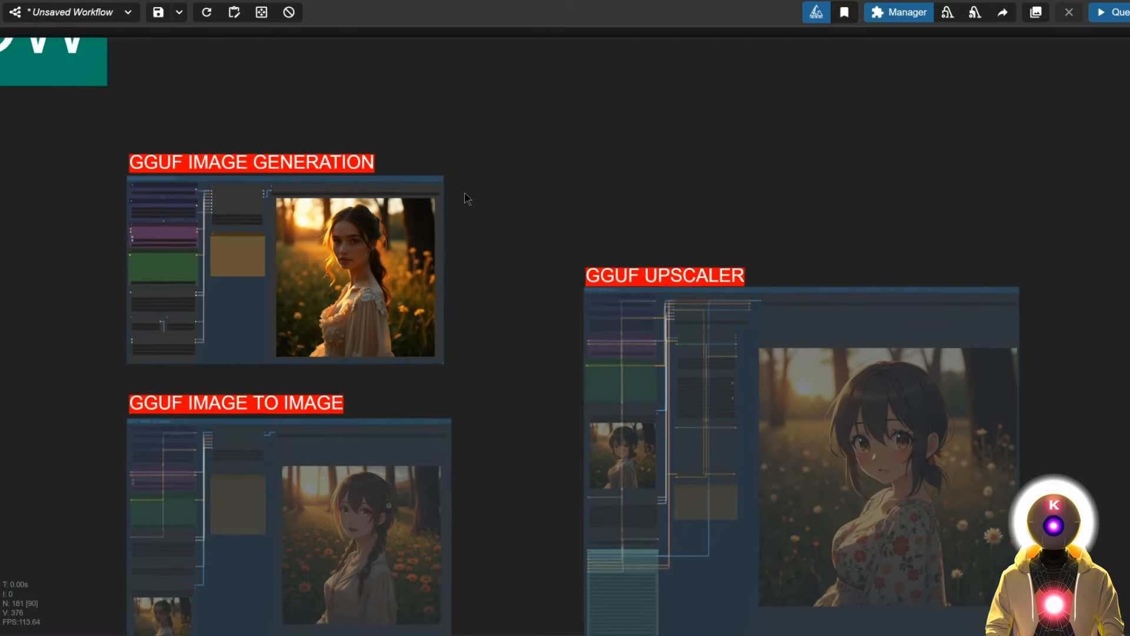
{"action": "left_click_drag", "start_coordinate": [486, 221], "coordinate": [882, 264]}
{"action": "scroll", "coordinate": [824, 290], "scroll_direction": "up", "scroll_amount": 6}
{"action": "scroll", "coordinate": [882, 264], "scroll_direction": "up", "scroll_amount": 1}
{"action": "left_click_drag", "start_coordinate": [981, 283], "coordinate": [1076, 318]}
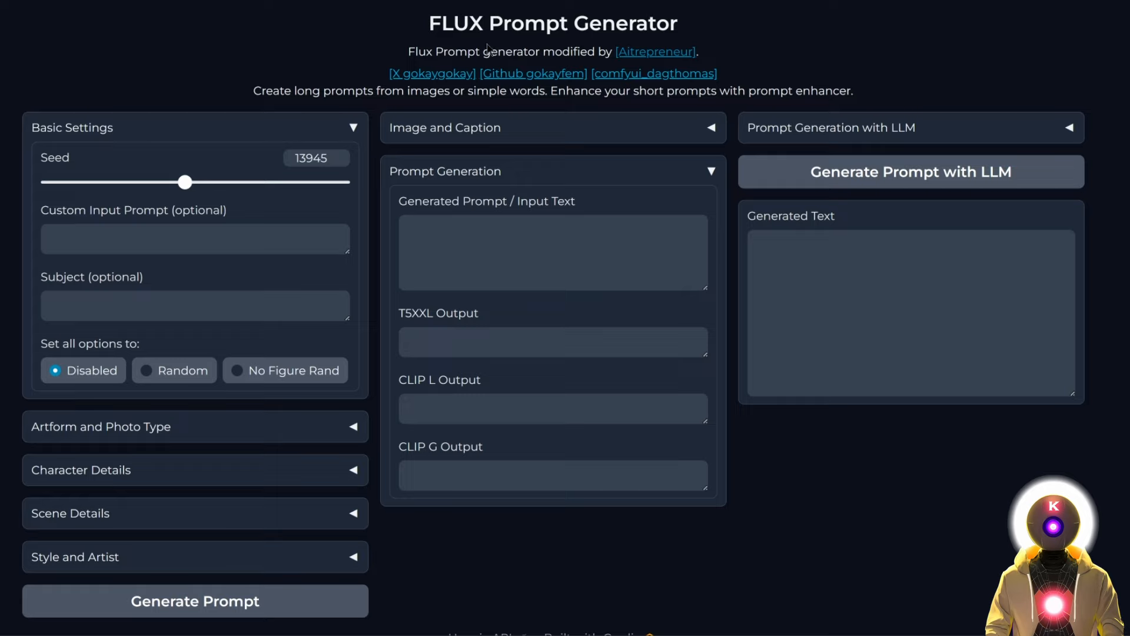
In the FLUX Prompt Generator, enable local Ollama and generate an LLM prompt from the input text "a woman in a flower field".
{"action": "left_click", "coordinate": [499, 281]}
{"action": "type", "text": "a woman in a flower field"}
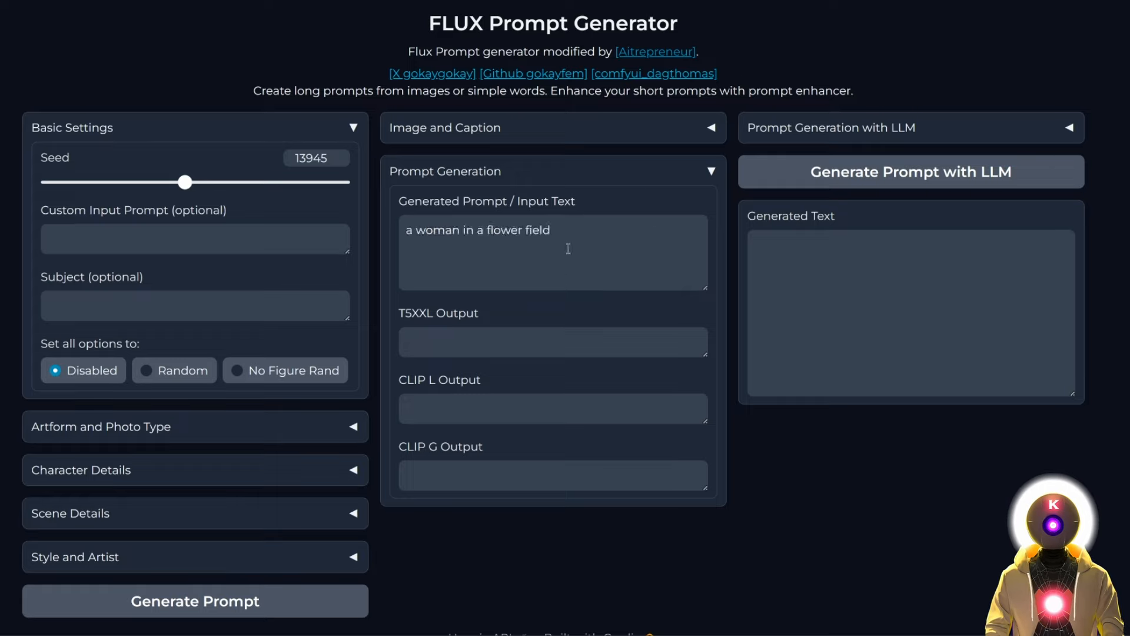
{"action": "left_click", "coordinate": [941, 131]}
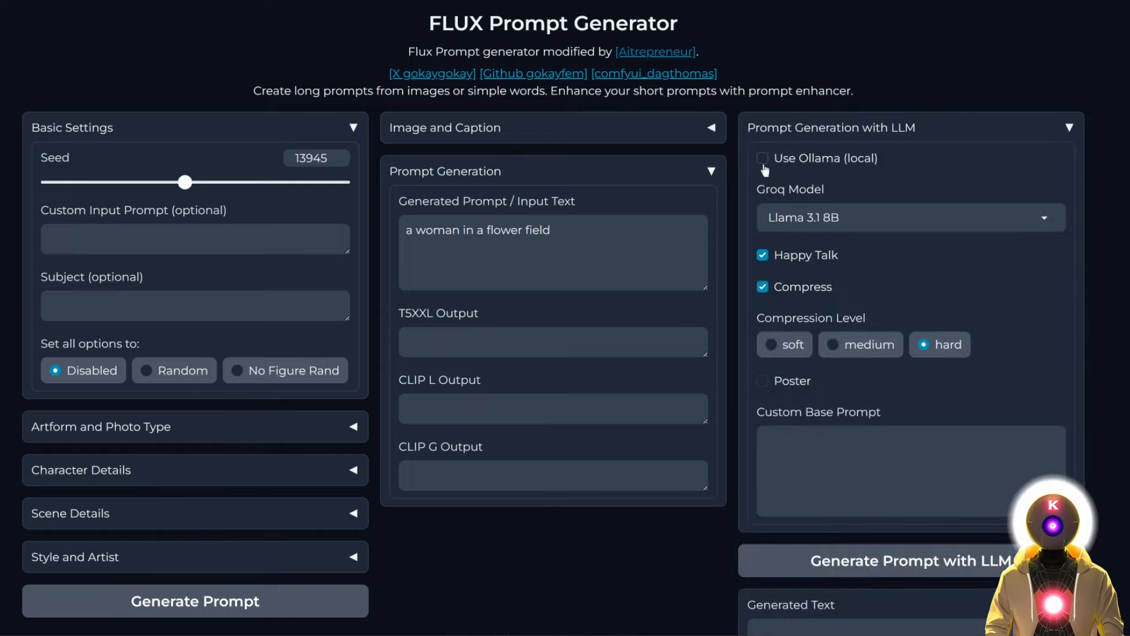
{"action": "left_click", "coordinate": [763, 159]}
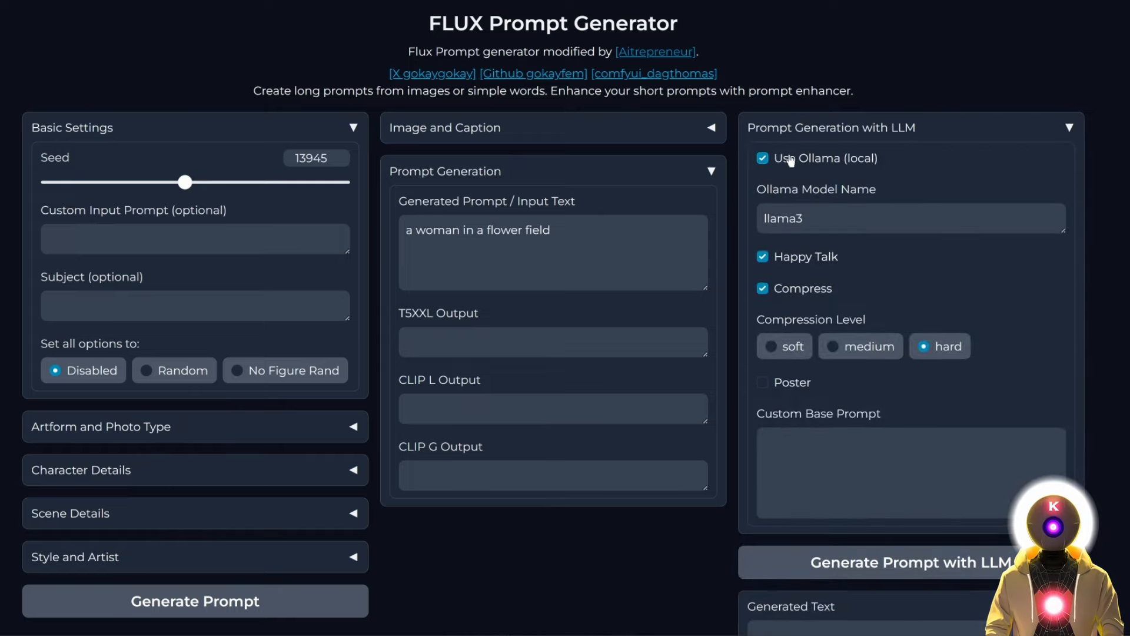
{"action": "left_click", "coordinate": [1024, 140]}
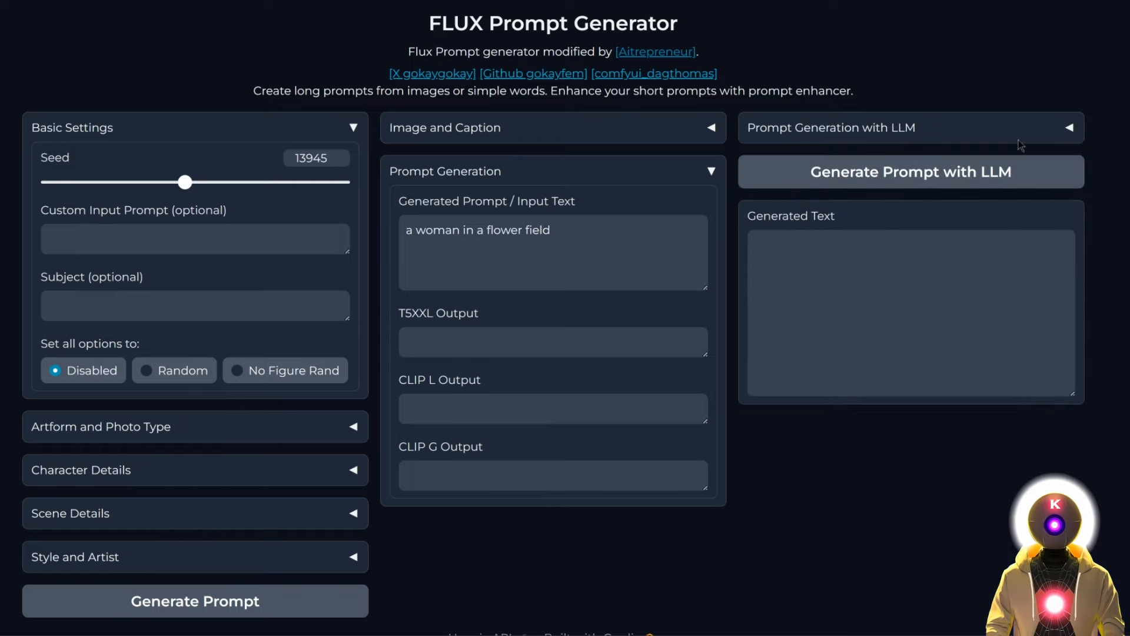
{"action": "left_click", "coordinate": [885, 180]}
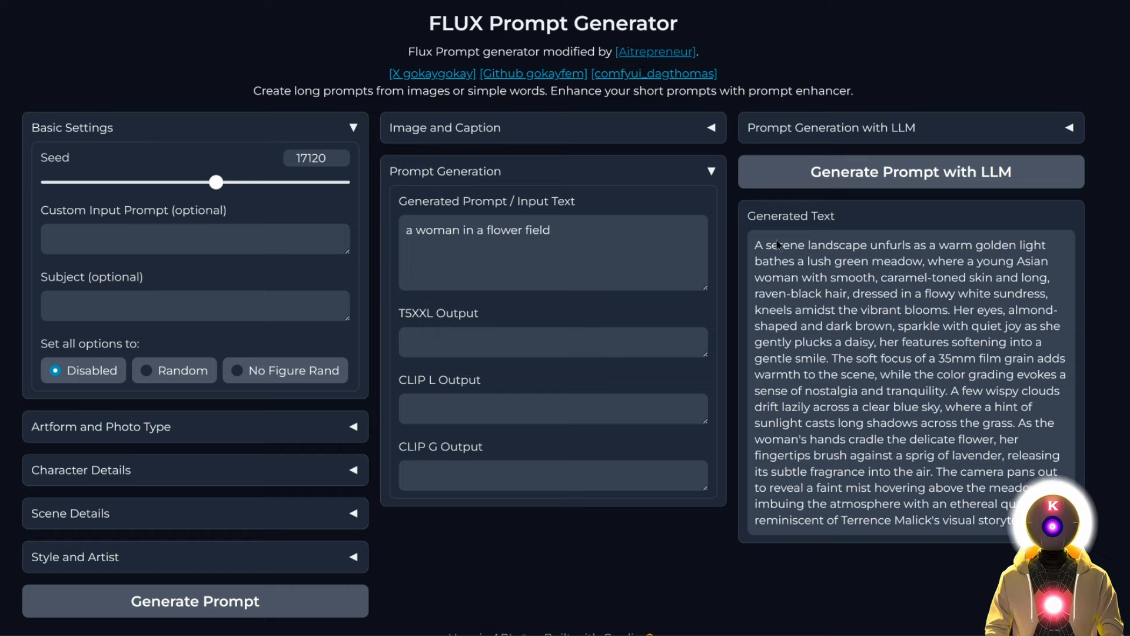
Add the image of the woman holding a sign as the input image and create its caption.
{"action": "left_click", "coordinate": [712, 128]}
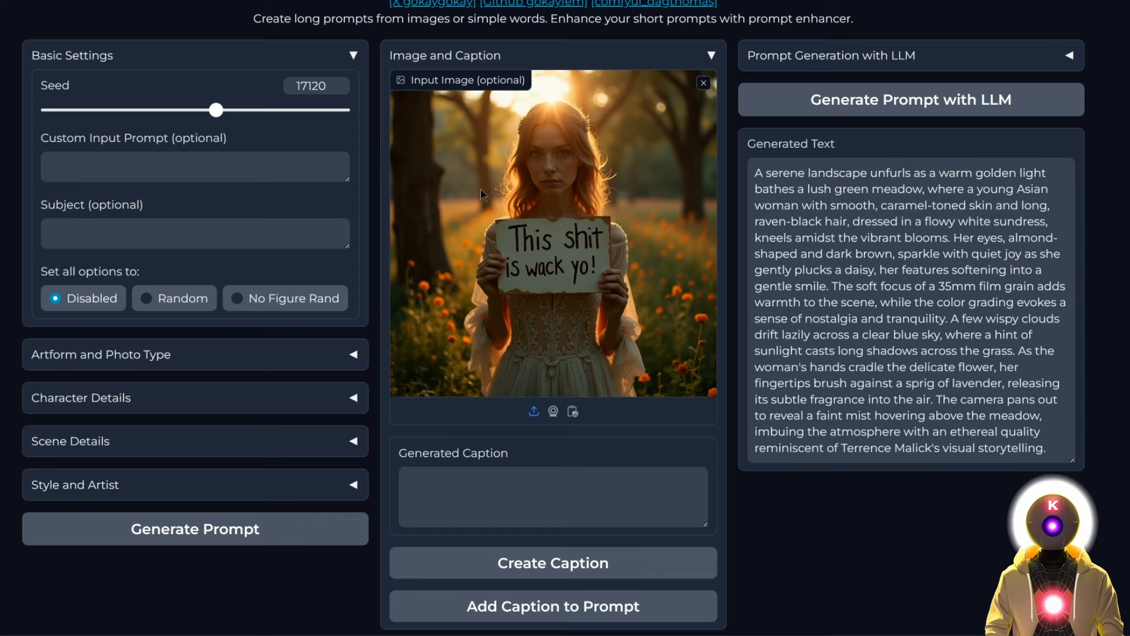
{"action": "left_click", "coordinate": [554, 559]}
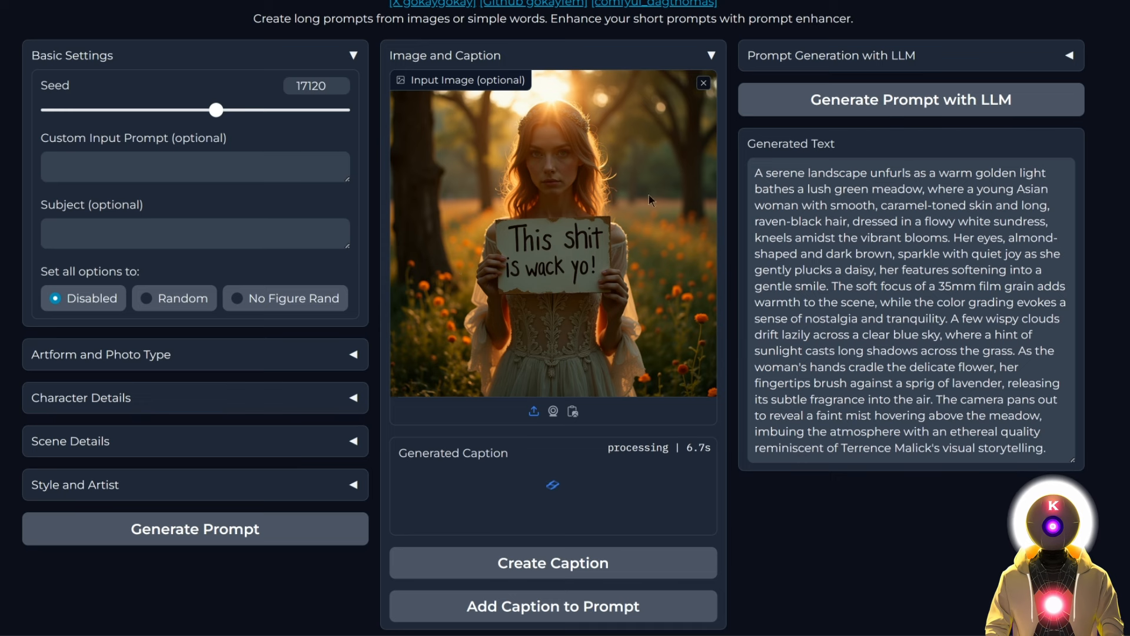
{"action": "scroll", "coordinate": [451, 401], "scroll_direction": "down", "scroll_amount": 1}
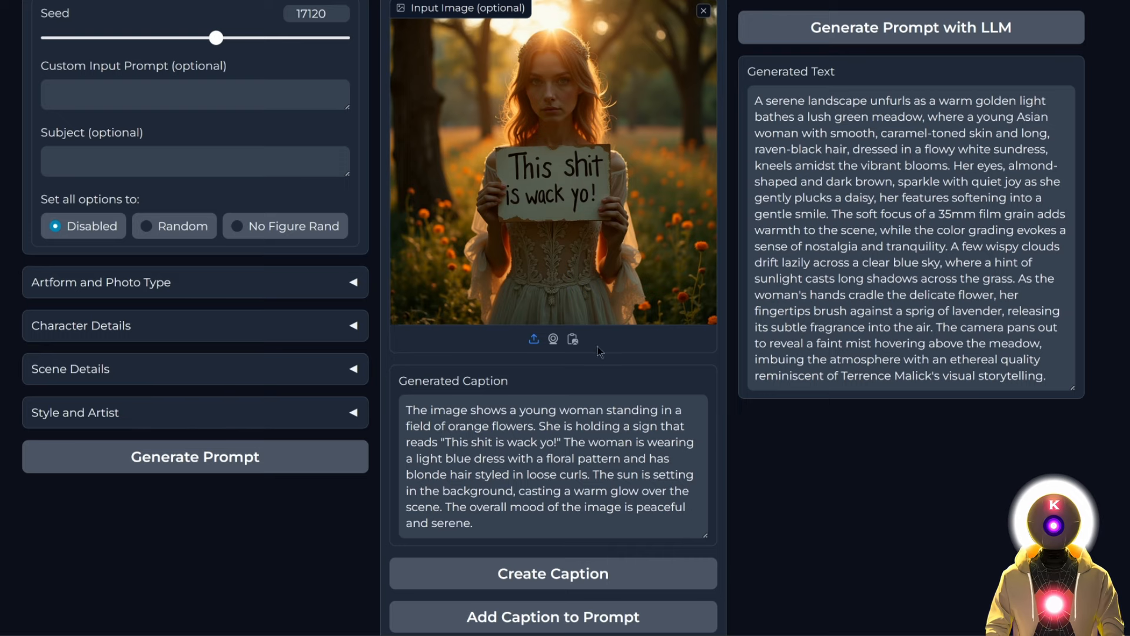
{"action": "scroll", "coordinate": [575, 440], "scroll_direction": "down", "scroll_amount": 2}
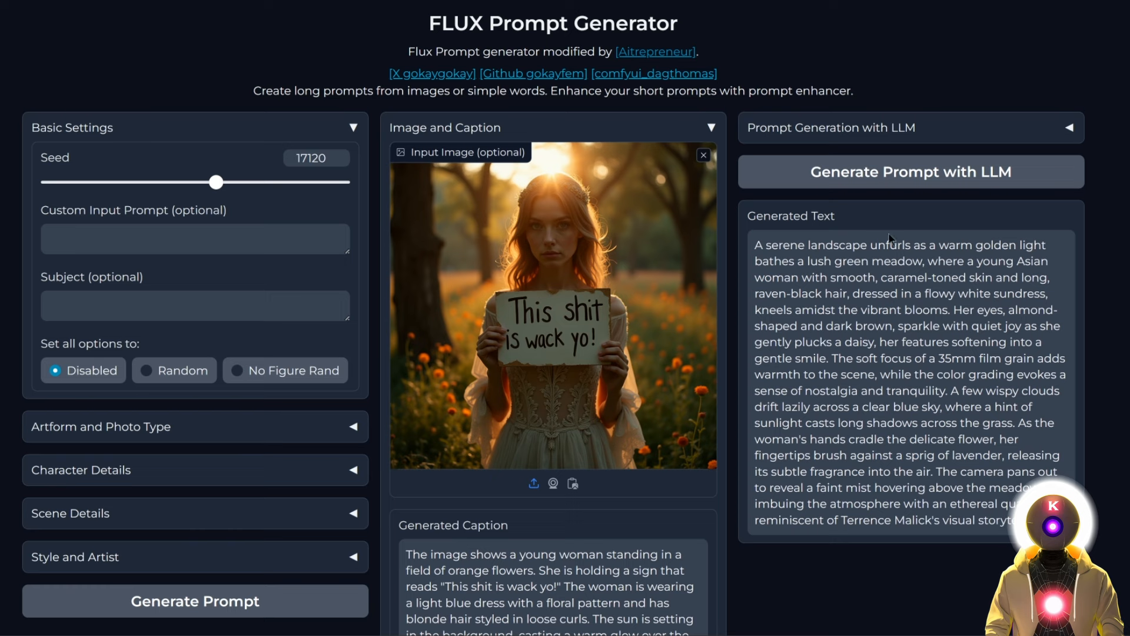
Generate an LLM prompt from the caption of the image of the woman holding a sign and read through it.
{"action": "left_click", "coordinate": [929, 179]}
{"action": "scroll", "coordinate": [860, 260], "scroll_direction": "down", "scroll_amount": 1}
{"action": "scroll", "coordinate": [857, 255], "scroll_direction": "up", "scroll_amount": 1}
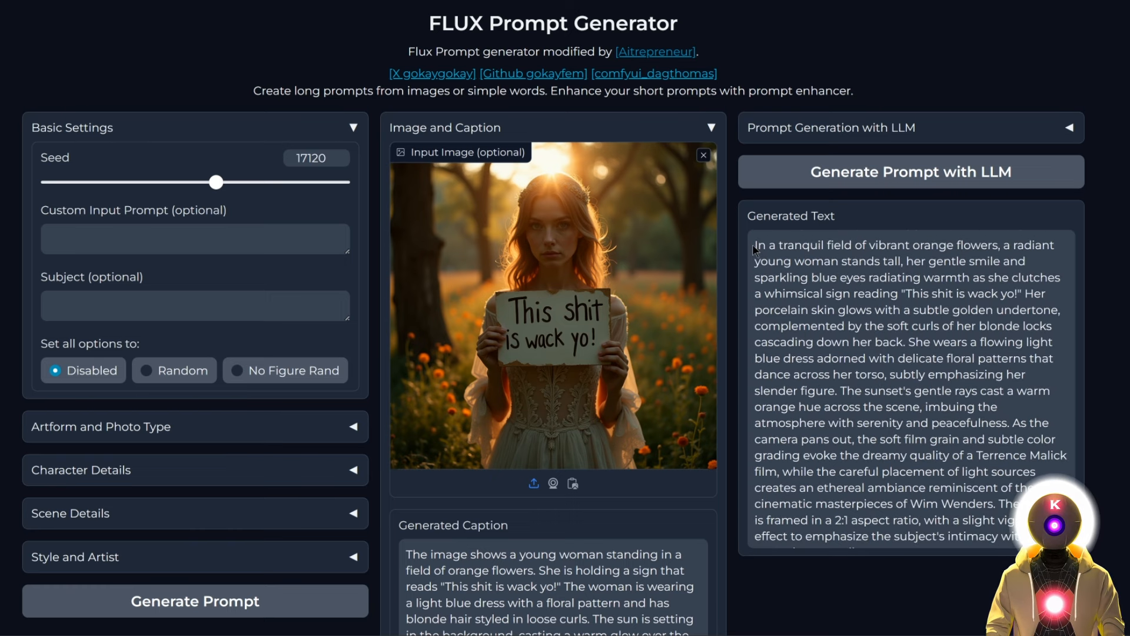
{"action": "scroll", "coordinate": [760, 248], "scroll_direction": "down", "scroll_amount": 1}
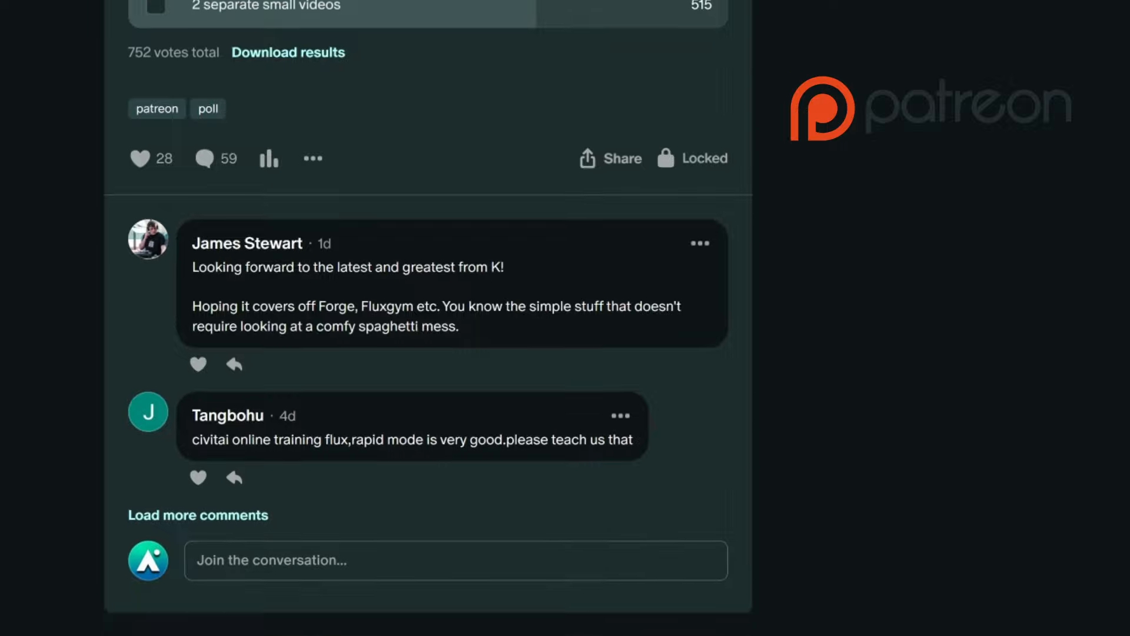
{"action": "scroll", "coordinate": [429, 318], "scroll_direction": "down", "scroll_amount": 15}
{"action": "scroll", "coordinate": [428, 318], "scroll_direction": "down", "scroll_amount": 20}
{"action": "scroll", "coordinate": [428, 317], "scroll_direction": "down", "scroll_amount": 20}
{"action": "scroll", "coordinate": [428, 318], "scroll_direction": "down", "scroll_amount": 20}
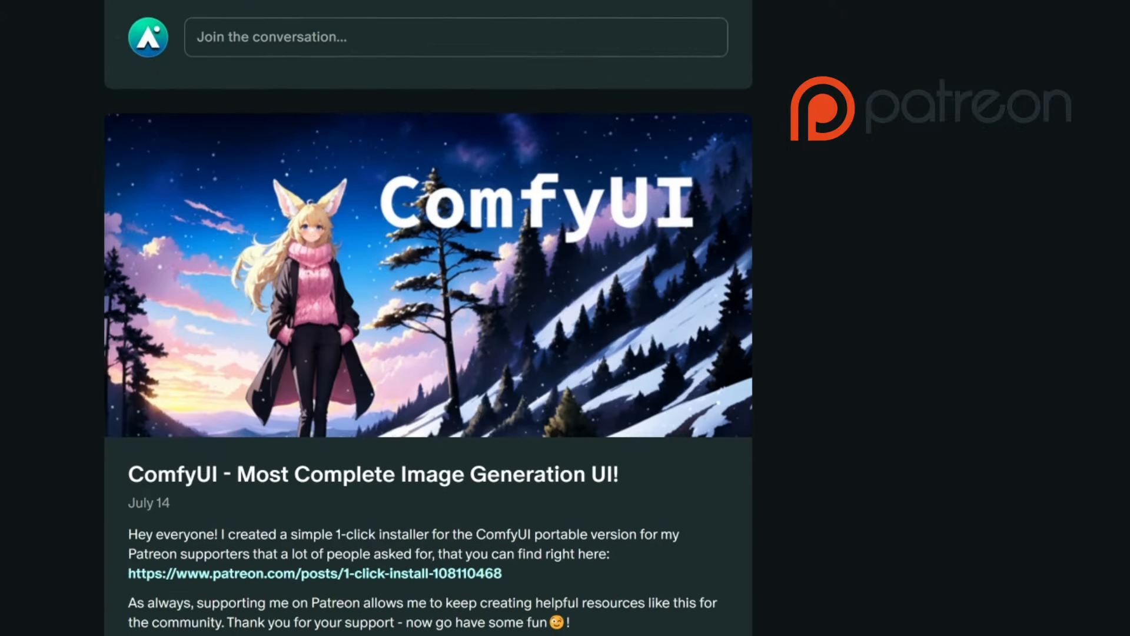
{"action": "scroll", "coordinate": [428, 318], "scroll_direction": "down", "scroll_amount": 20}
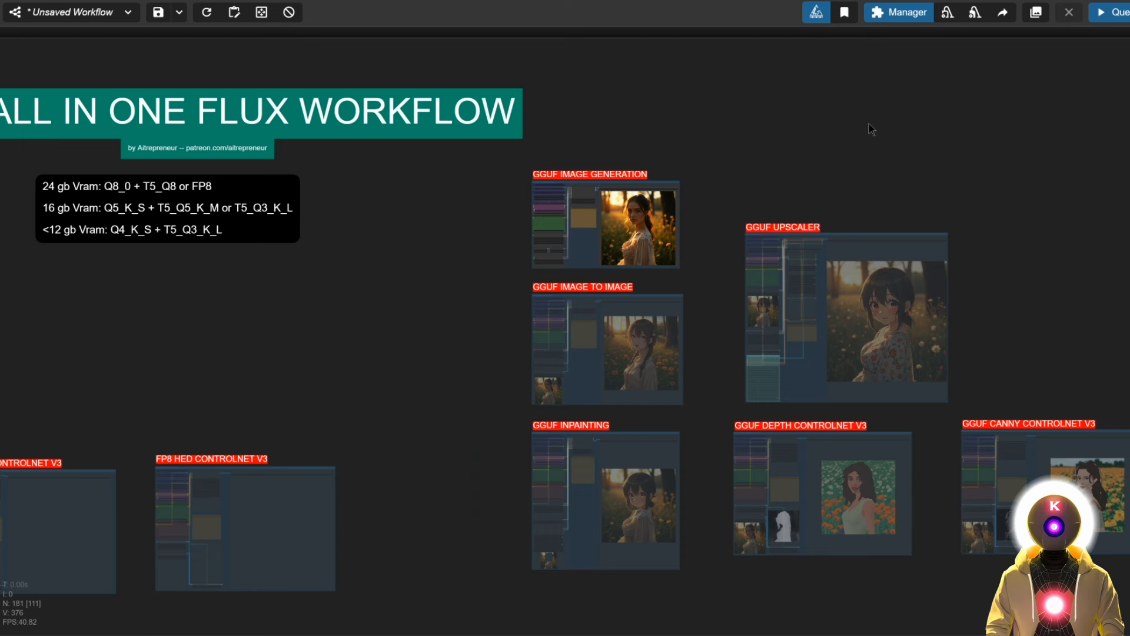
{"action": "scroll", "coordinate": [866, 125], "scroll_direction": "up", "scroll_amount": 3}
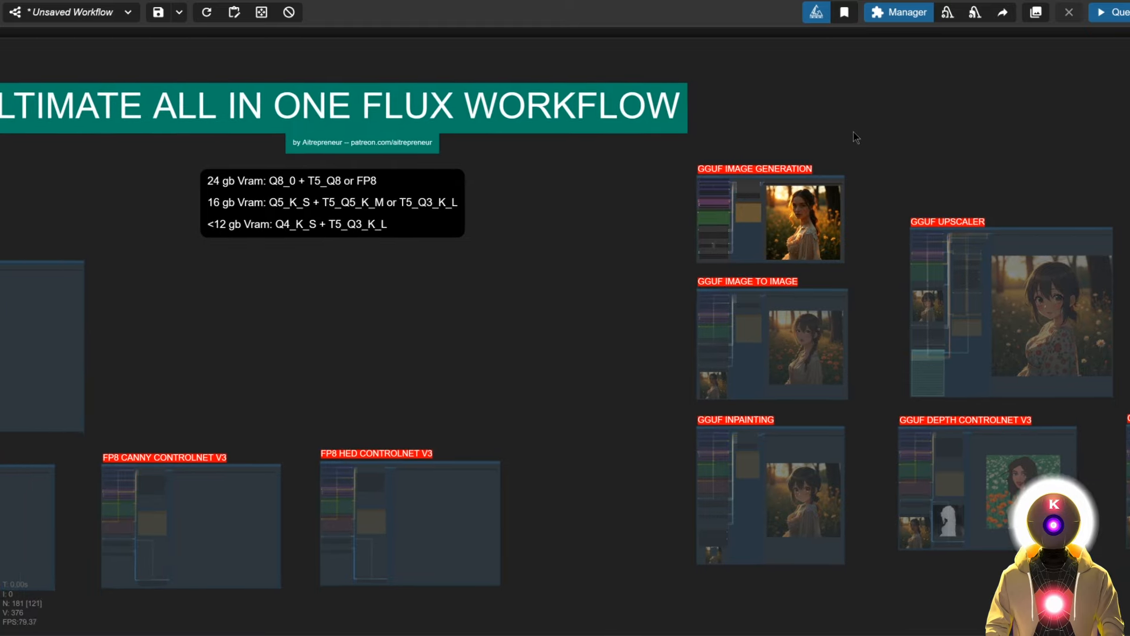
{"action": "left_click_drag", "start_coordinate": [854, 132], "coordinate": [885, 140]}
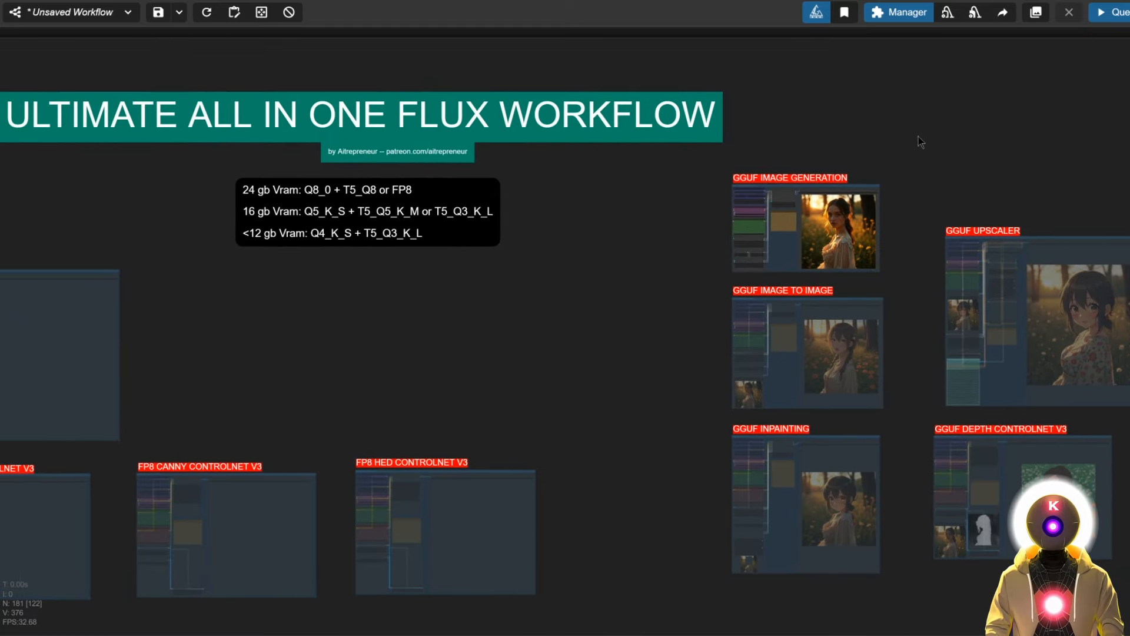
{"action": "left_click_drag", "start_coordinate": [934, 139], "coordinate": [676, 118]}
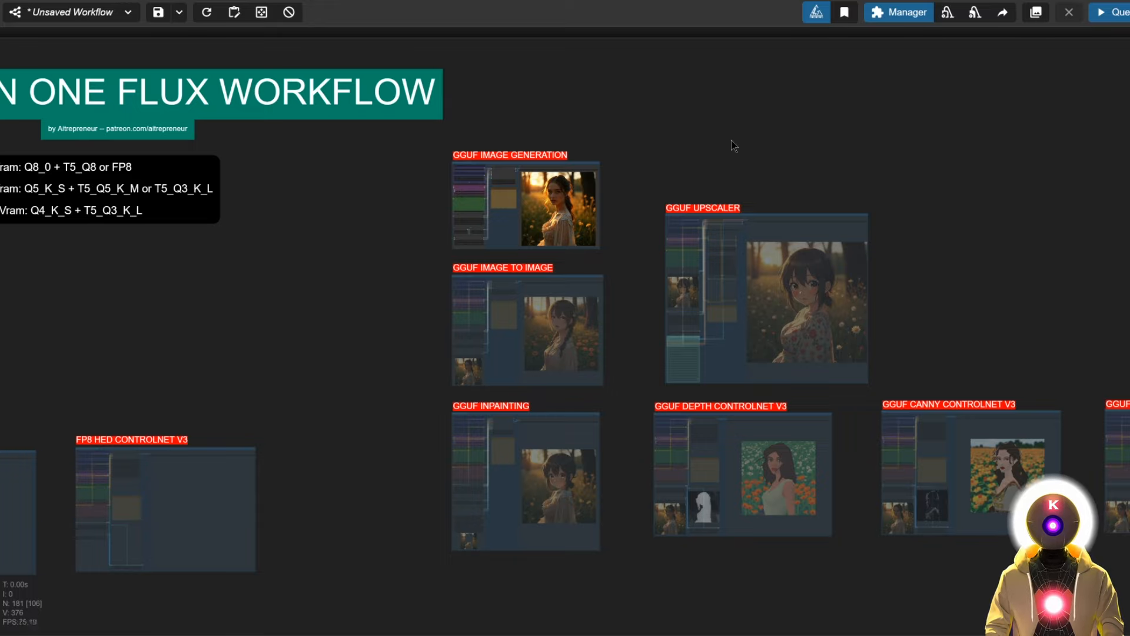
{"action": "left_click_drag", "start_coordinate": [952, 212], "coordinate": [878, 238]}
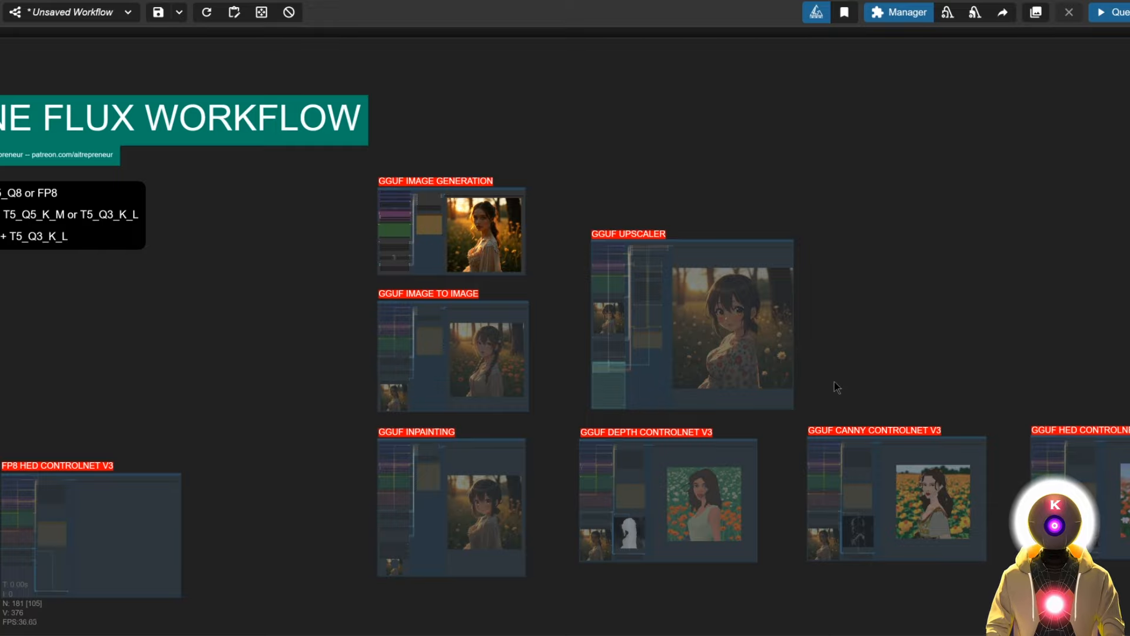
{"action": "left_click_drag", "start_coordinate": [337, 337], "coordinate": [618, 323]}
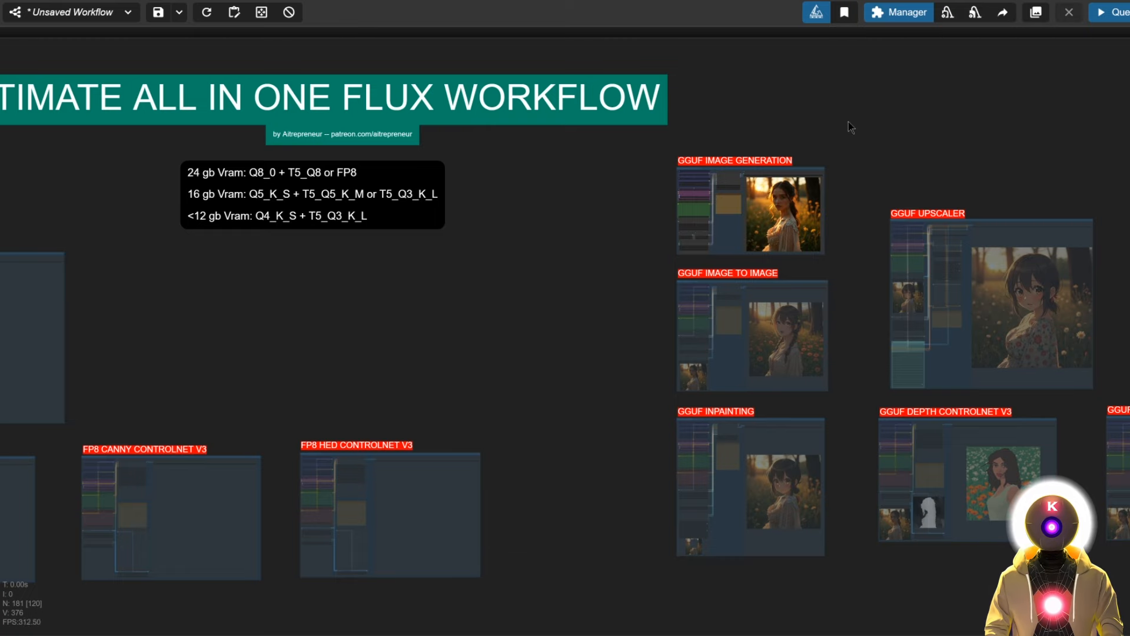